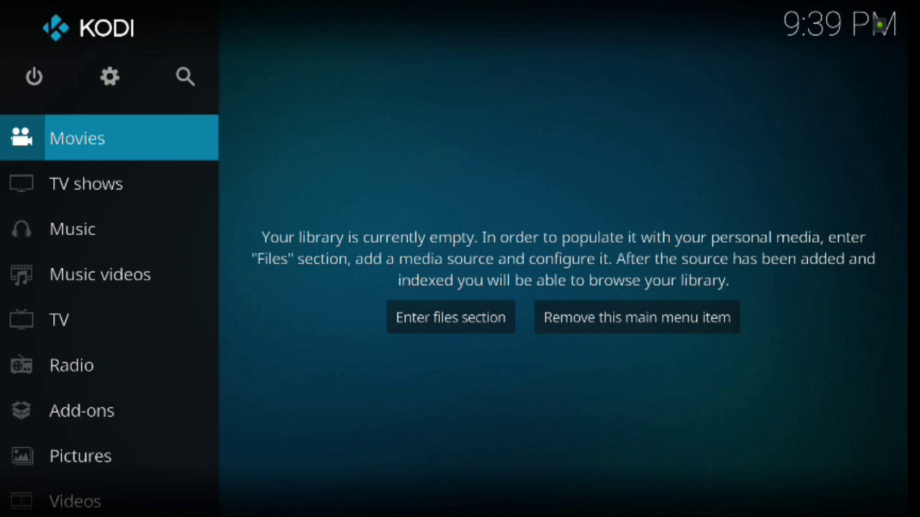
- Open the Add-ons section of the System settings
{"action": "key", "text": "Down"}
{"action": "key", "text": "Up"}
{"action": "key", "text": "Up"}
{"action": "key", "text": "Right"}
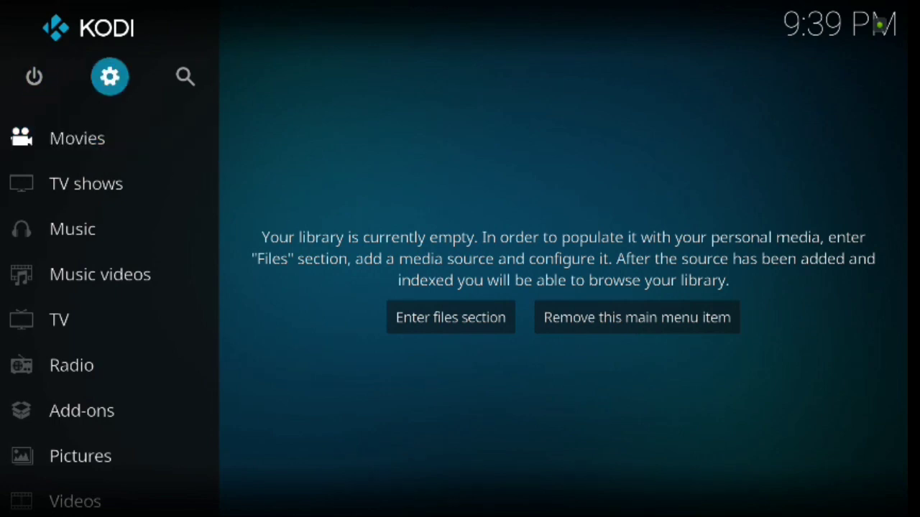
{"action": "key", "text": "Return"}
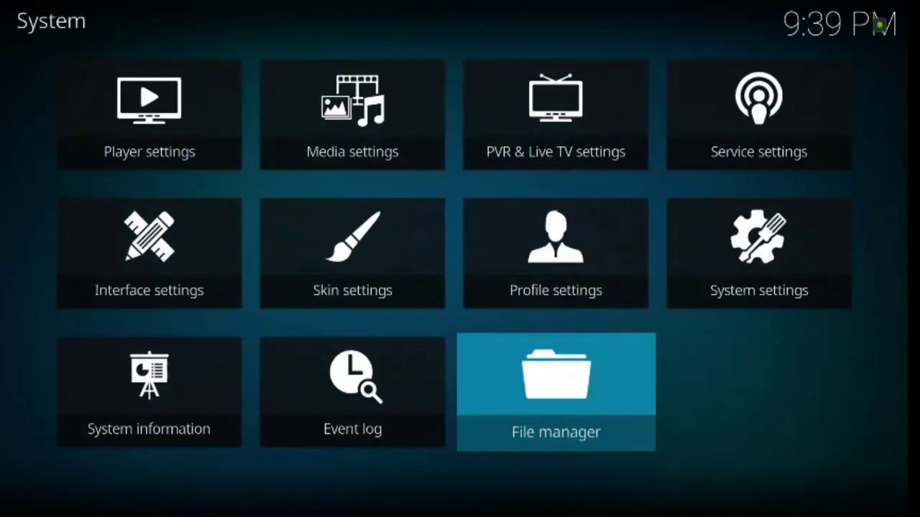
{"action": "key", "text": "Up"}
{"action": "key", "text": "Right"}
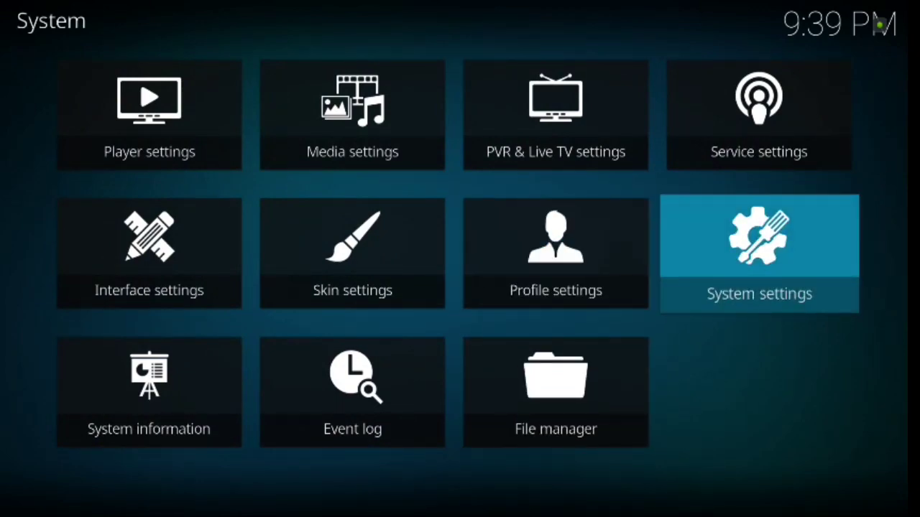
{"action": "key", "text": "Return"}
{"action": "key", "text": "Down"}
{"action": "key", "text": "Down"}
{"action": "key", "text": "Down"}
{"action": "key", "text": "Down"}
{"action": "key", "text": "Down"}
{"action": "key", "text": "Right"}
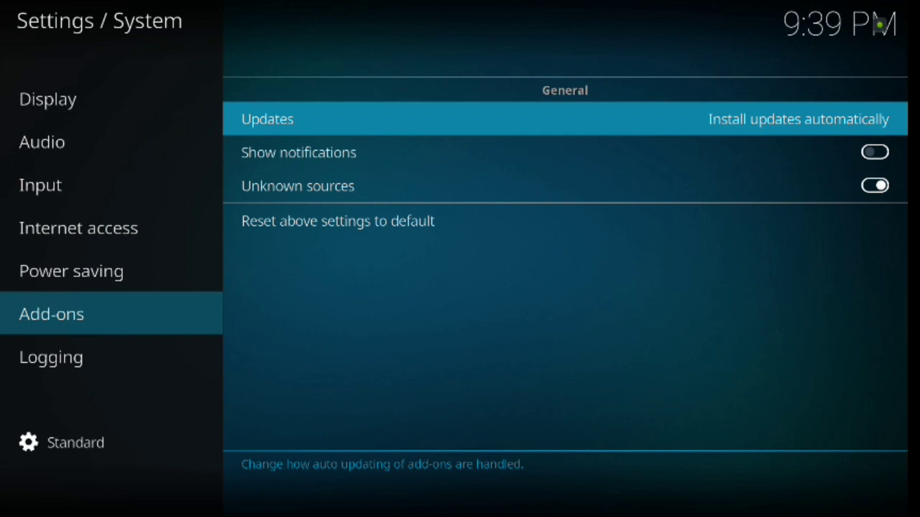
- Switch Unknown sources off and back on, accept the warning, and leave the System settings
{"action": "key", "text": "Down"}
{"action": "key", "text": "Down"}
{"action": "key", "text": "Return"}
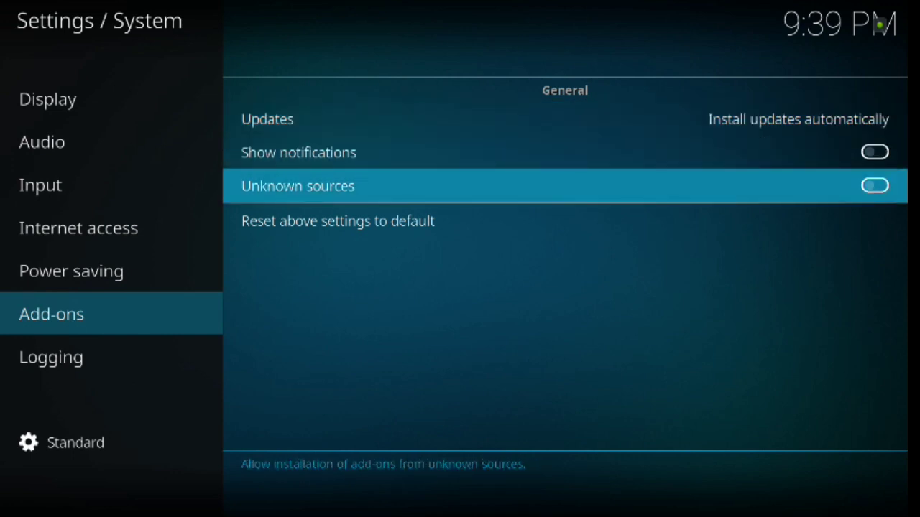
{"action": "key", "text": "Return"}
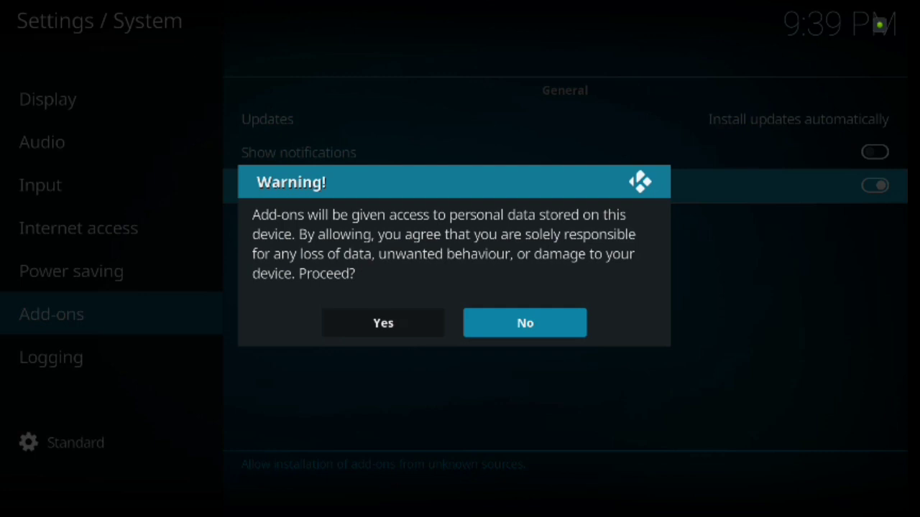
{"action": "key", "text": "Left"}
{"action": "key", "text": "Return"}
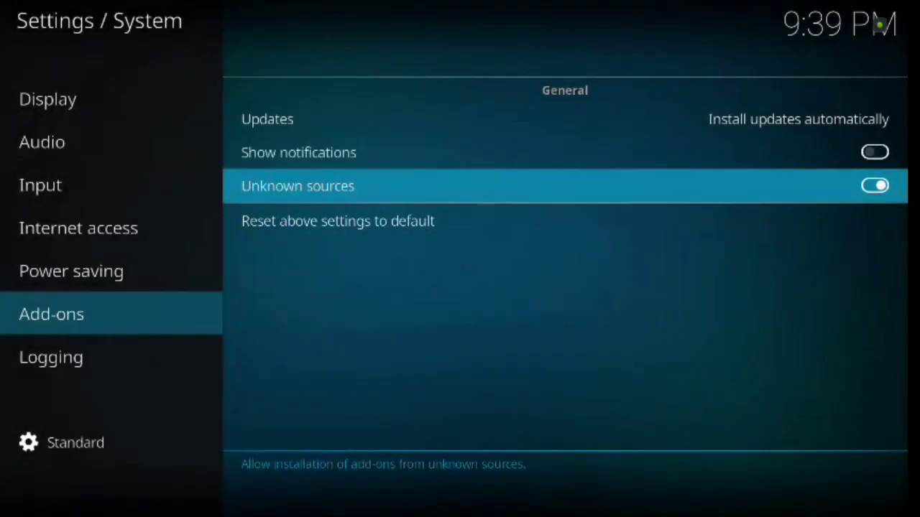
{"action": "key", "text": "Escape"}
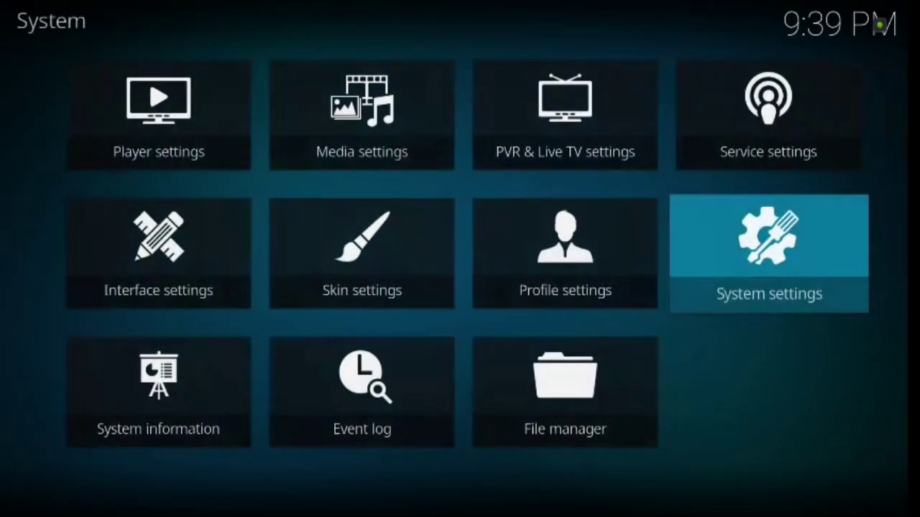
- Open the File manager and start adding a new file source
{"action": "key", "text": "Down"}
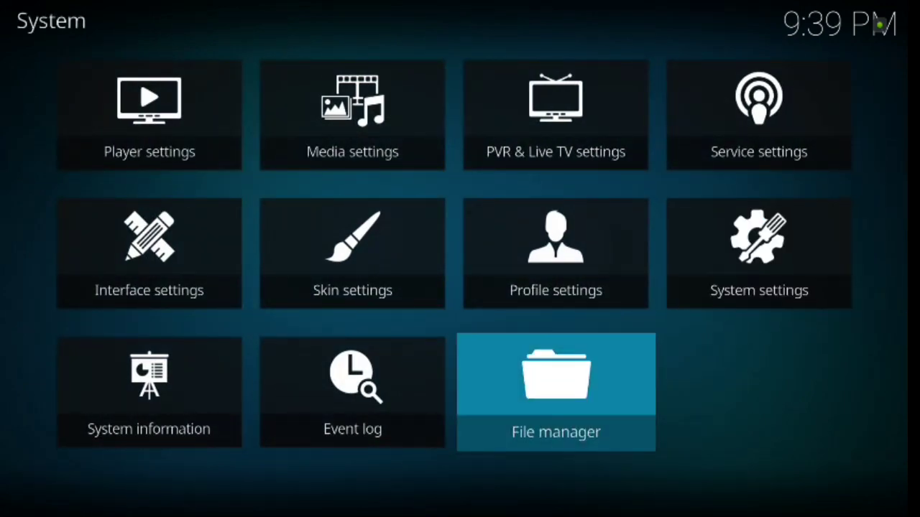
{"action": "key", "text": "Return"}
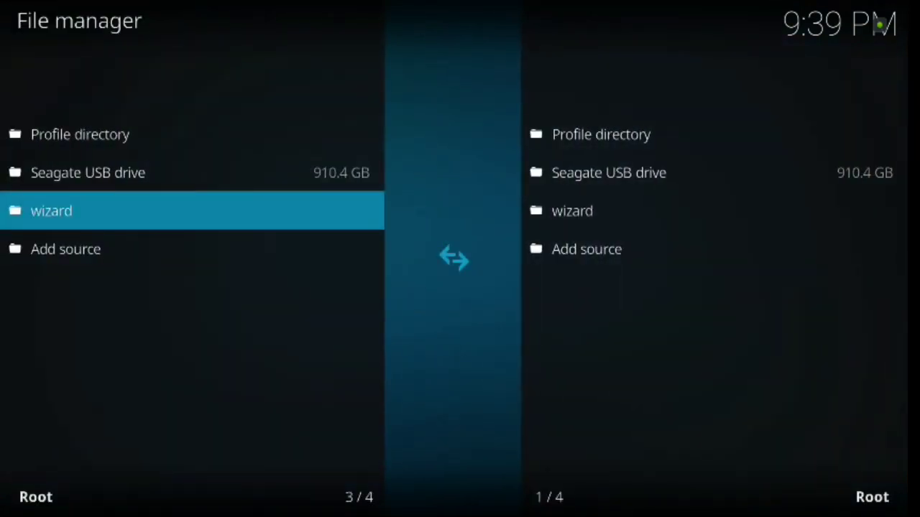
{"action": "key", "text": "Down"}
{"action": "key", "text": "Return"}
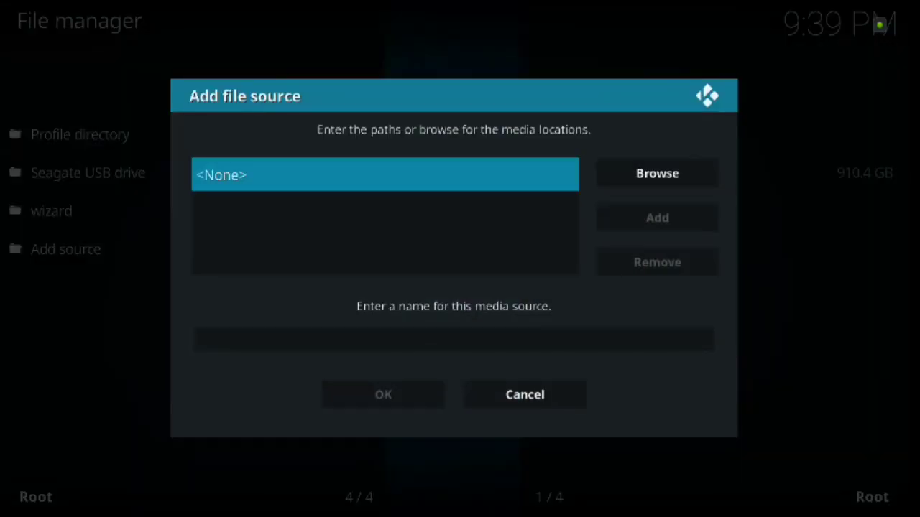
{"action": "key", "text": "Return"}
{"action": "key", "text": "Right"}
{"action": "key", "text": "Left"}
{"action": "key", "text": "Down"}
{"action": "key", "text": "Down"}
{"action": "key", "text": "Left"}
{"action": "key", "text": "Left"}
{"action": "key", "text": "Left"}
{"action": "key", "text": "Return"}
{"action": "key", "text": "Up"}
{"action": "key", "text": "Left"}
{"action": "key", "text": "Return"}
{"action": "key", "text": "Return"}
{"action": "key", "text": "Right"}
{"action": "key", "text": "Right"}
{"action": "key", "text": "Right"}
{"action": "key", "text": "Right"}
{"action": "key", "text": "Return"}
{"action": "key", "text": "Down"}
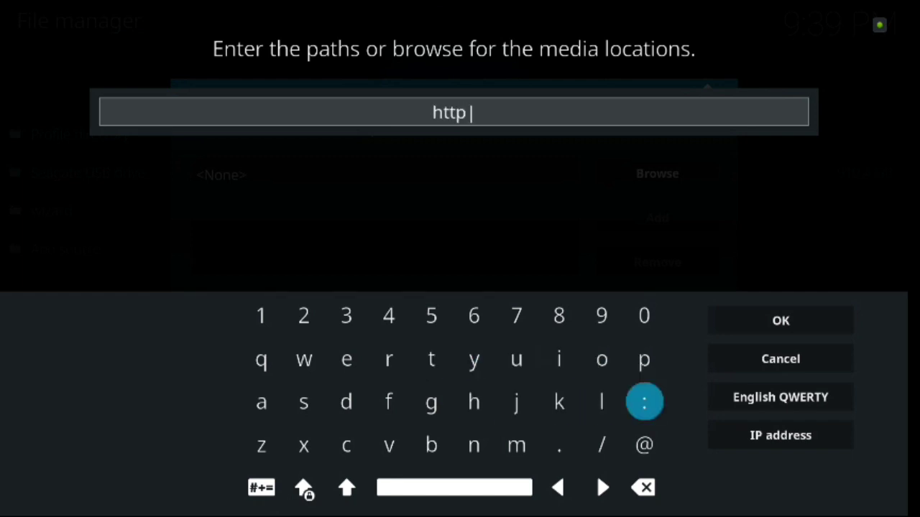
{"action": "key", "text": "Return"}
{"action": "key", "text": "Down"}
{"action": "key", "text": "Left"}
{"action": "key", "text": "Return"}
{"action": "key", "text": "Return"}
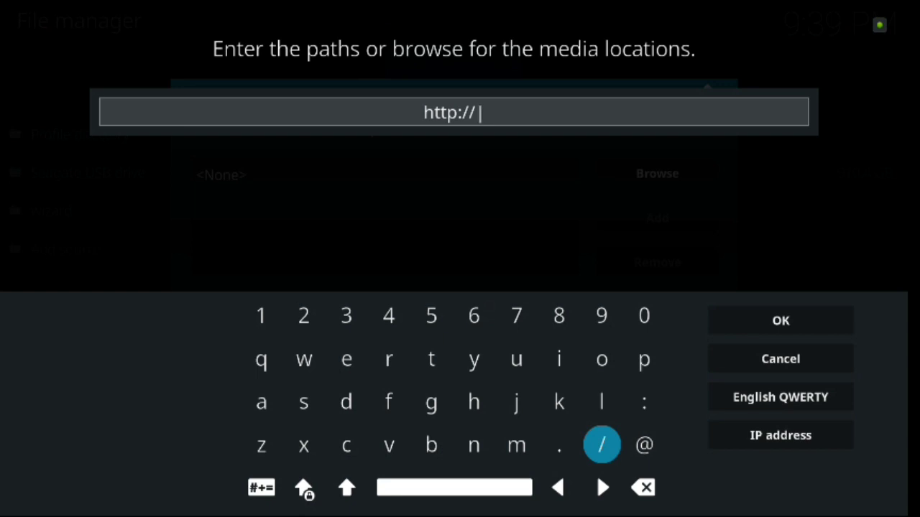
- Append "justc0re" to the media location path, spelled with a zero
{"action": "key", "text": "Up"}
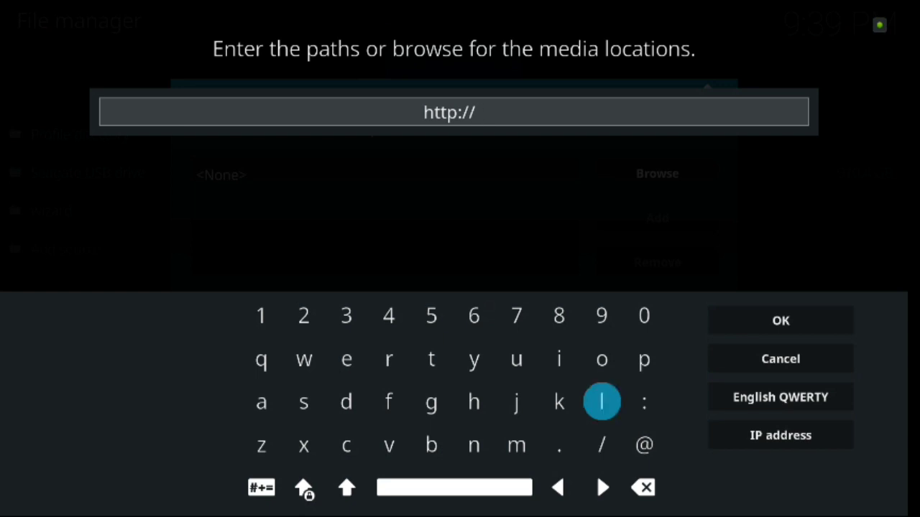
{"action": "key", "text": "Left"}
{"action": "key", "text": "Left"}
{"action": "key", "text": "Return"}
{"action": "key", "text": "Up"}
{"action": "key", "text": "Return"}
{"action": "key", "text": "Left"}
{"action": "key", "text": "Left"}
{"action": "key", "text": "Left"}
{"action": "key", "text": "Left"}
{"action": "key", "text": "Down"}
{"action": "key", "text": "Return"}
{"action": "key", "text": "Up"}
{"action": "key", "text": "Up"}
{"action": "key", "text": "Right"}
{"action": "key", "text": "Right"}
{"action": "key", "text": "Right"}
{"action": "key", "text": "Down"}
{"action": "key", "text": "Return"}
{"action": "key", "text": "Down"}
{"action": "key", "text": "Down"}
{"action": "key", "text": "Left"}
{"action": "key", "text": "Left"}
{"action": "key", "text": "Return"}
{"action": "key", "text": "Up"}
{"action": "key", "text": "Up"}
{"action": "key", "text": "Up"}
{"action": "key", "text": "Right"}
{"action": "key", "text": "Right"}
{"action": "key", "text": "Right"}
{"action": "key", "text": "Right"}
{"action": "key", "text": "Right"}
{"action": "key", "text": "Right"}
{"action": "key", "text": "Right"}
{"action": "key", "text": "Return"}
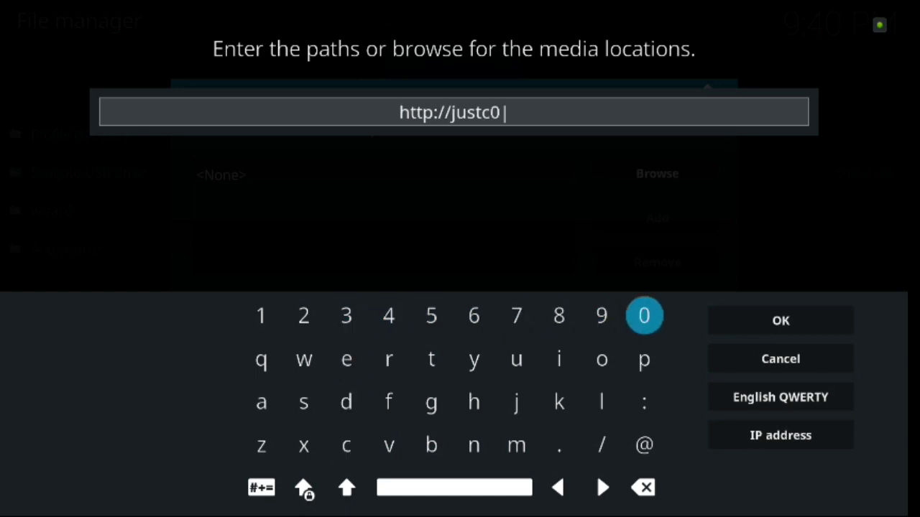
{"action": "key", "text": "Down"}
{"action": "key", "text": "Left"}
{"action": "key", "text": "Left"}
{"action": "key", "text": "Left"}
{"action": "key", "text": "Left"}
{"action": "key", "text": "Left"}
{"action": "key", "text": "Left"}
{"action": "key", "text": "Return"}
{"action": "key", "text": "Left"}
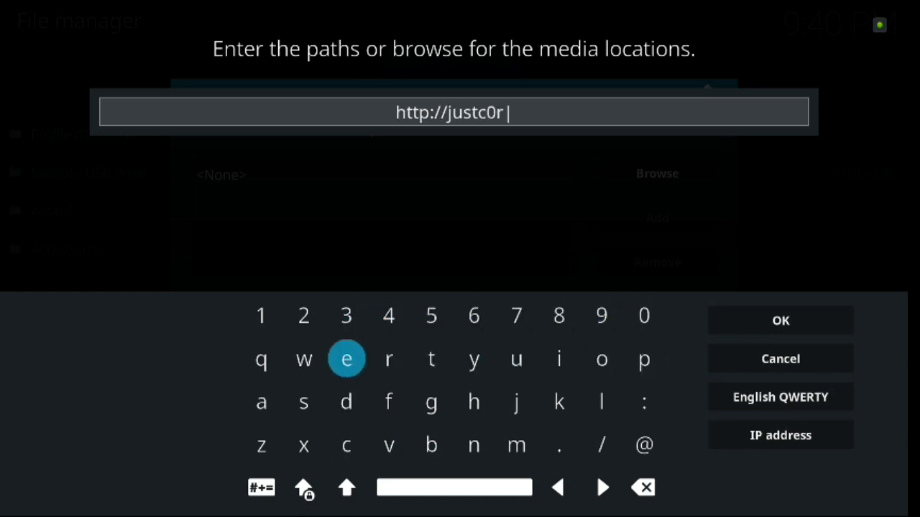
{"action": "key", "text": "Return"}
- Add the domain ending ".com" to the media location path
{"action": "key", "text": "Down"}
{"action": "key", "text": "Down"}
{"action": "key", "text": "Right"}
{"action": "key", "text": "Right"}
{"action": "key", "text": "Right"}
{"action": "key", "text": "Right"}
{"action": "key", "text": "Return"}
{"action": "key", "text": "Left"}
{"action": "key", "text": "Left"}
{"action": "key", "text": "Left"}
{"action": "key", "text": "Left"}
{"action": "key", "text": "Left"}
{"action": "key", "text": "Return"}
{"action": "key", "text": "Up"}
{"action": "key", "text": "Up"}
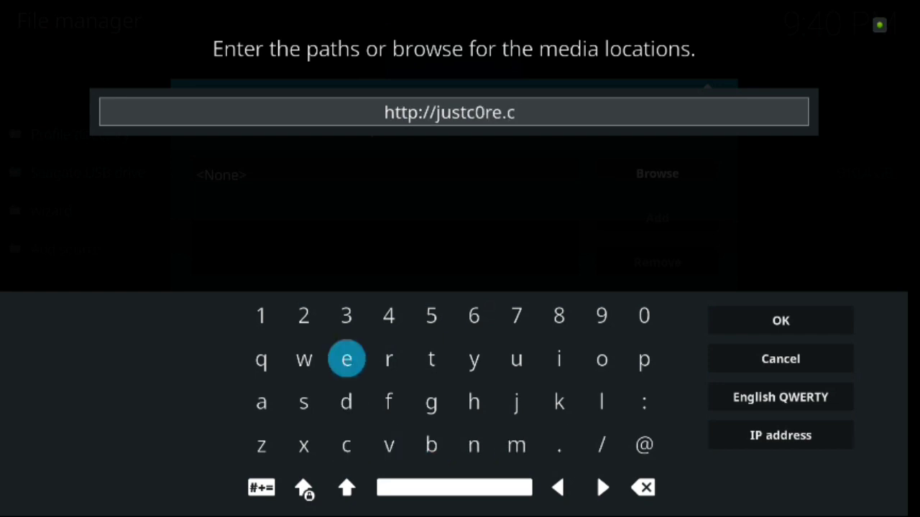
{"action": "key", "text": "Right"}
{"action": "key", "text": "Right"}
{"action": "key", "text": "Right"}
{"action": "key", "text": "Right"}
{"action": "key", "text": "Right"}
{"action": "key", "text": "Right"}
{"action": "key", "text": "Return"}
{"action": "key", "text": "Down"}
{"action": "key", "text": "Left"}
{"action": "key", "text": "Left"}
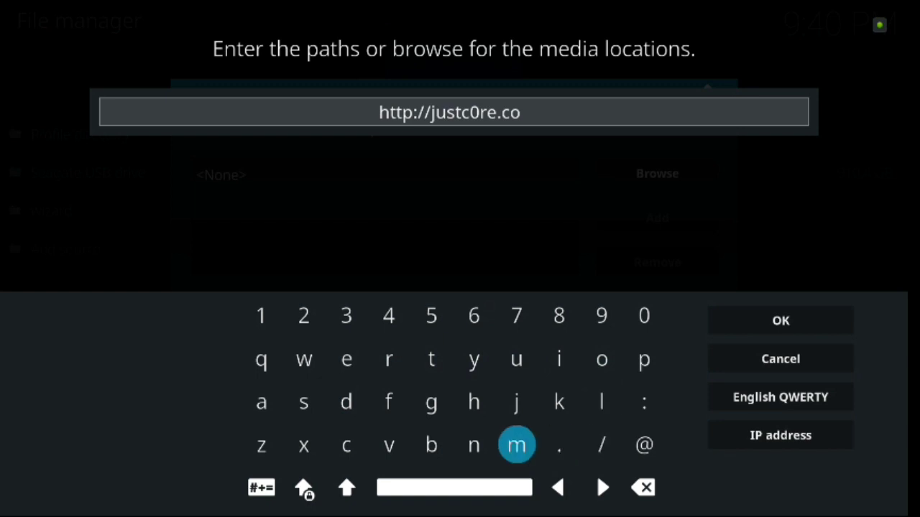
{"action": "key", "text": "Return"}
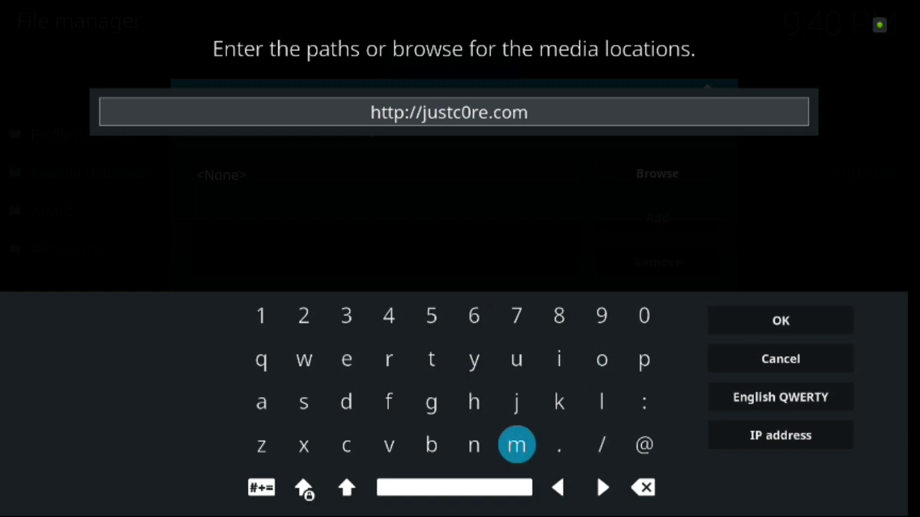
{"action": "key", "text": "Right"}
{"action": "key", "text": "Right"}
{"action": "key", "text": "Return"}
{"action": "key", "text": "Left"}
{"action": "key", "text": "Left"}
{"action": "key", "text": "Left"}
{"action": "key", "text": "Left"}
{"action": "key", "text": "Left"}
{"action": "key", "text": "Left"}
{"action": "key", "text": "Up"}
{"action": "key", "text": "Up"}
{"action": "key", "text": "Return"}
{"action": "key", "text": "Right"}
{"action": "key", "text": "Right"}
{"action": "key", "text": "Right"}
{"action": "key", "text": "Right"}
{"action": "key", "text": "Right"}
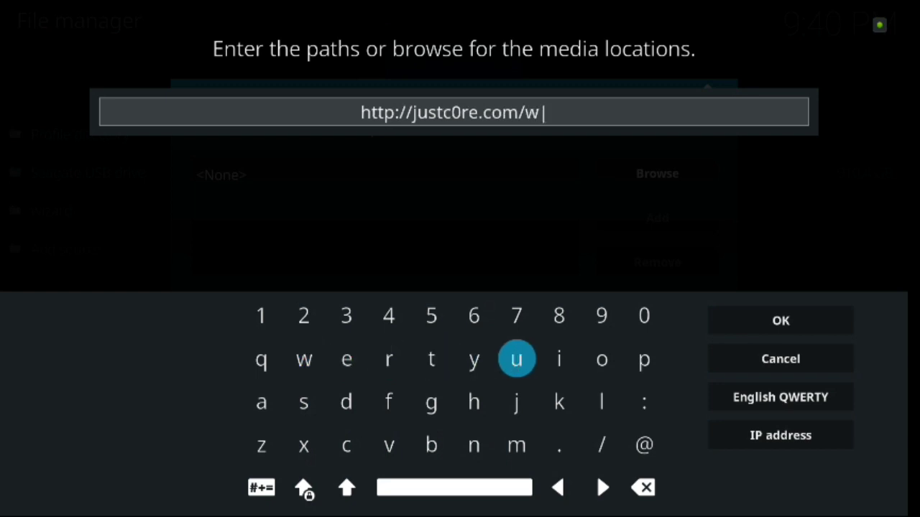
{"action": "key", "text": "Right"}
{"action": "key", "text": "Return"}
{"action": "key", "text": "Down"}
{"action": "key", "text": "Left"}
{"action": "key", "text": "Left"}
{"action": "key", "text": "Left"}
{"action": "key", "text": "Left"}
{"action": "key", "text": "Left"}
{"action": "key", "text": "Left"}
{"action": "key", "text": "Left"}
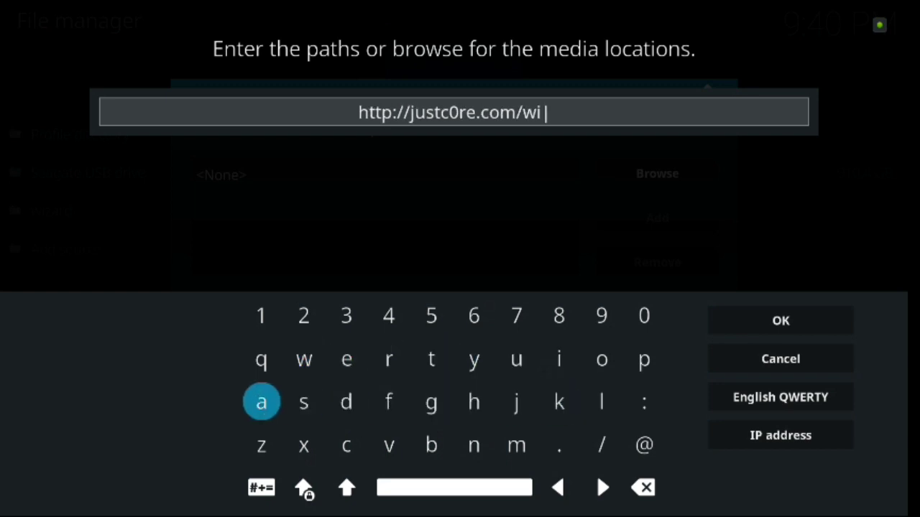
{"action": "key", "text": "Down"}
{"action": "key", "text": "Return"}
{"action": "key", "text": "Up"}
{"action": "key", "text": "Return"}
{"action": "key", "text": "Right"}
{"action": "key", "text": "Right"}
{"action": "key", "text": "Right"}
{"action": "key", "text": "Up"}
{"action": "key", "text": "Return"}
{"action": "key", "text": "Down"}
{"action": "key", "text": "Left"}
{"action": "key", "text": "Return"}
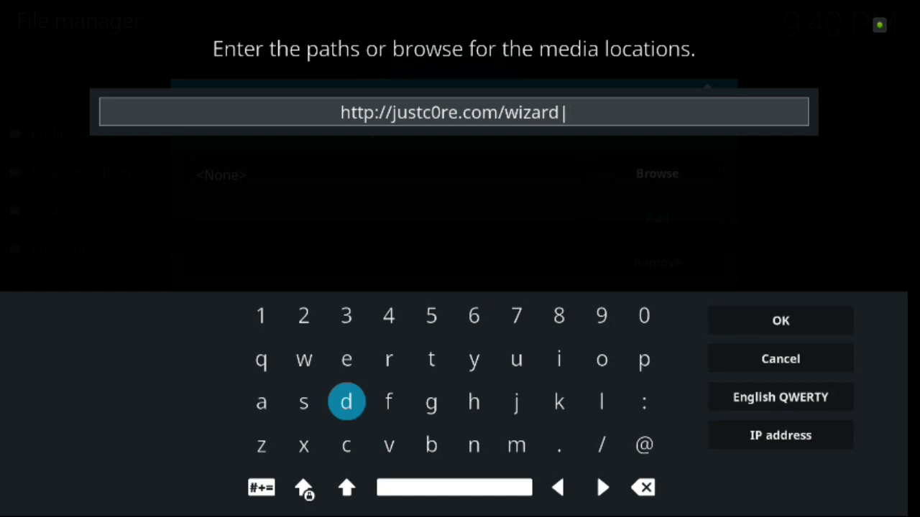
- Confirm the typed media location path to return to the file source dialog
{"action": "key", "text": "Right"}
{"action": "key", "text": "Right"}
{"action": "key", "text": "Right"}
{"action": "key", "text": "Right"}
{"action": "key", "text": "Right"}
{"action": "key", "text": "Right"}
{"action": "key", "text": "Right"}
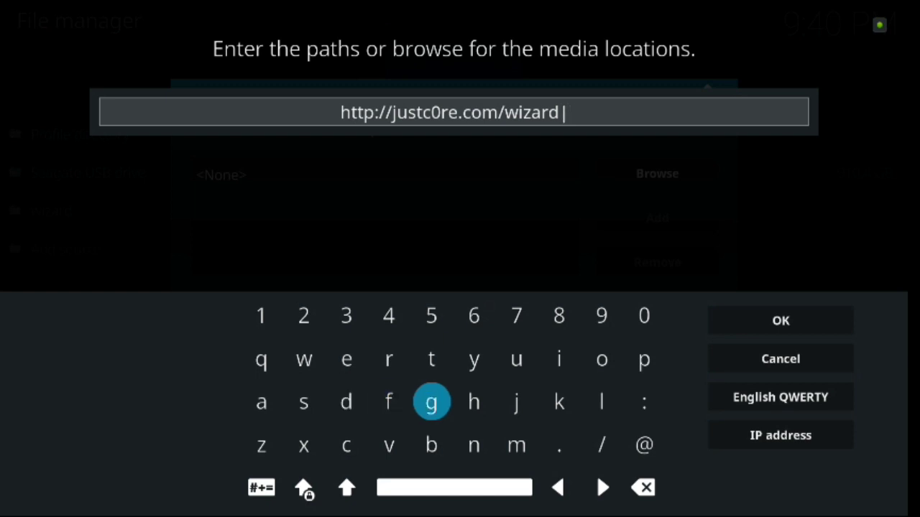
{"action": "key", "text": "Right"}
{"action": "key", "text": "Return"}
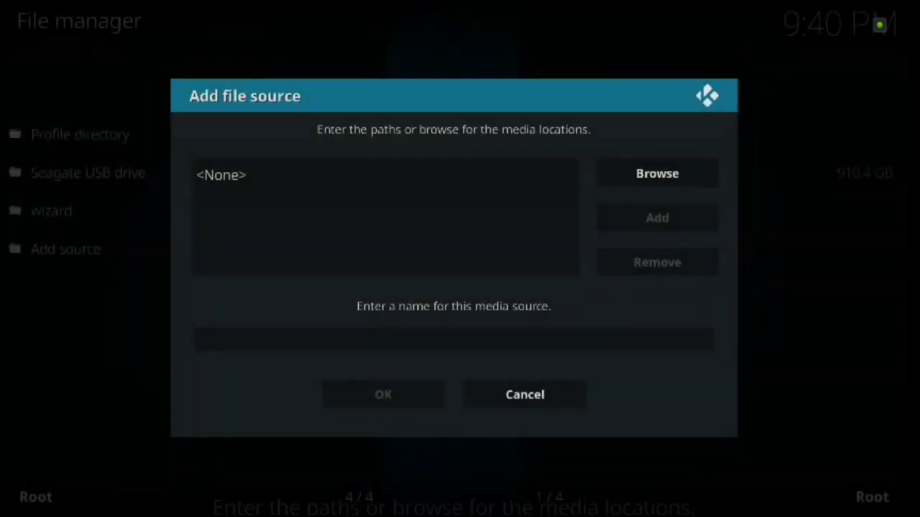
- Open the media source name for editing and delete all of its prefilled text
{"action": "key", "text": "Down"}
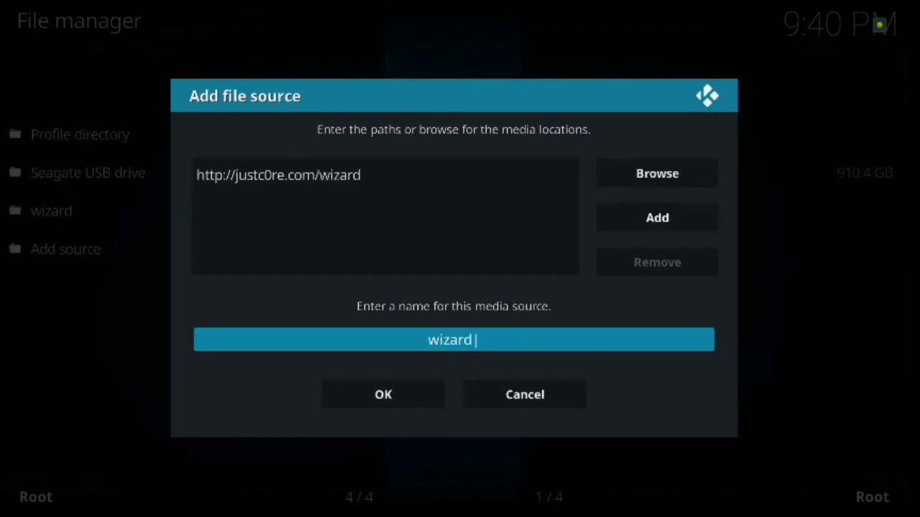
{"action": "key", "text": "Return"}
{"action": "key", "text": "Left"}
{"action": "key", "text": "Down"}
{"action": "key", "text": "Down"}
{"action": "key", "text": "Return"}
{"action": "key", "text": "Return"}
{"action": "key", "text": "Return"}
{"action": "key", "text": "Return"}
{"action": "key", "text": "Return"}
{"action": "key", "text": "Return"}
- Start the new media source name with the letter "c"
{"action": "key", "text": "Up"}
{"action": "key", "text": "Up"}
{"action": "key", "text": "Up"}
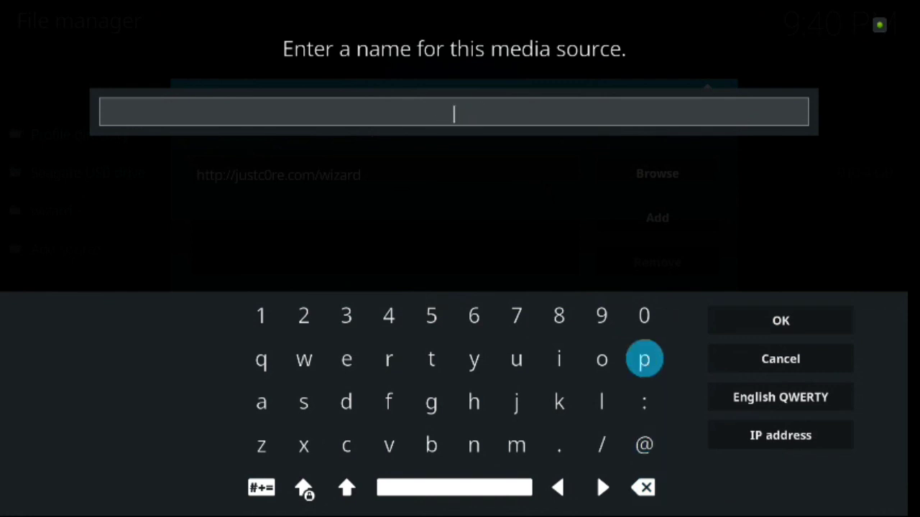
{"action": "key", "text": "Left"}
{"action": "key", "text": "Left"}
{"action": "key", "text": "Left"}
{"action": "key", "text": "Left"}
{"action": "key", "text": "Down"}
{"action": "key", "text": "Left"}
{"action": "key", "text": "Left"}
{"action": "key", "text": "Left"}
{"action": "key", "text": "Down"}
{"action": "key", "text": "Return"}
- Append the letter "o" to the media source name
{"action": "key", "text": "Up"}
{"action": "key", "text": "Right"}
{"action": "key", "text": "Right"}
{"action": "key", "text": "Right"}
{"action": "key", "text": "Right"}
{"action": "key", "text": "Right"}
{"action": "key", "text": "Right"}
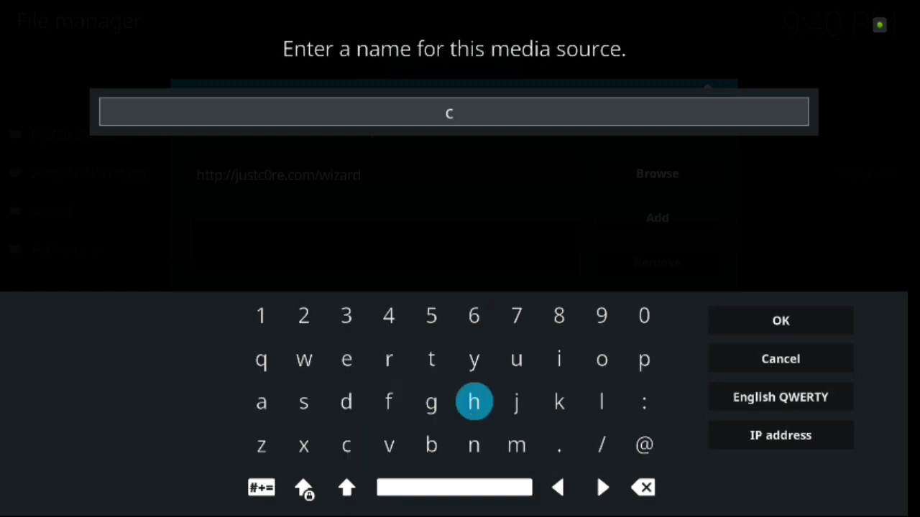
{"action": "key", "text": "Up"}
{"action": "key", "text": "Return"}
- Append "re" so that the media source name reads "core"
{"action": "key", "text": "Left"}
{"action": "key", "text": "Left"}
{"action": "key", "text": "Left"}
{"action": "key", "text": "Left"}
{"action": "key", "text": "Left"}
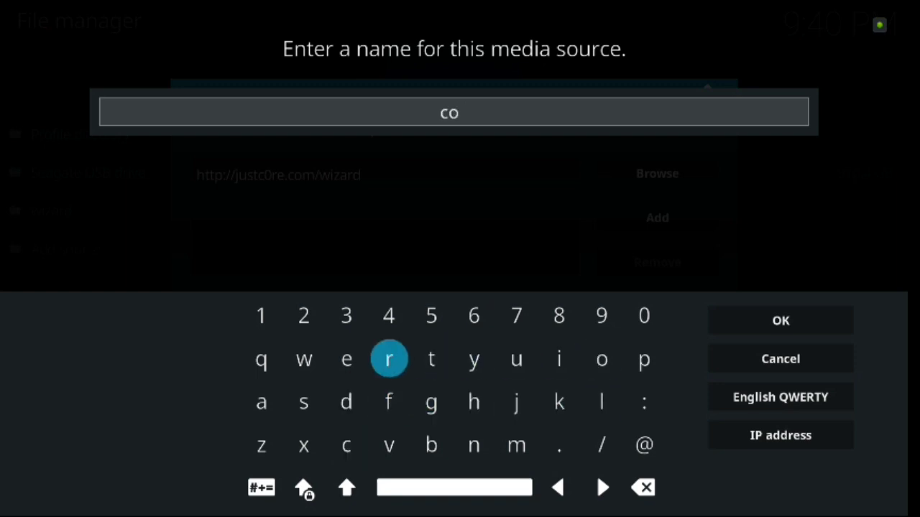
{"action": "key", "text": "Return"}
{"action": "key", "text": "Left"}
{"action": "key", "text": "Return"}
- Confirm the name "core" and save the new file source
{"action": "key", "text": "Right"}
{"action": "key", "text": "Right"}
{"action": "key", "text": "Right"}
{"action": "key", "text": "Right"}
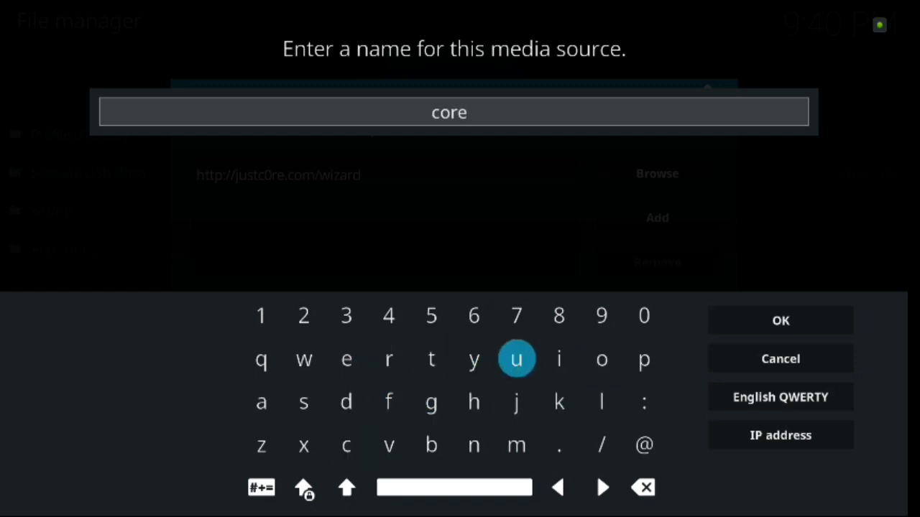
{"action": "key", "text": "Right"}
{"action": "key", "text": "Right"}
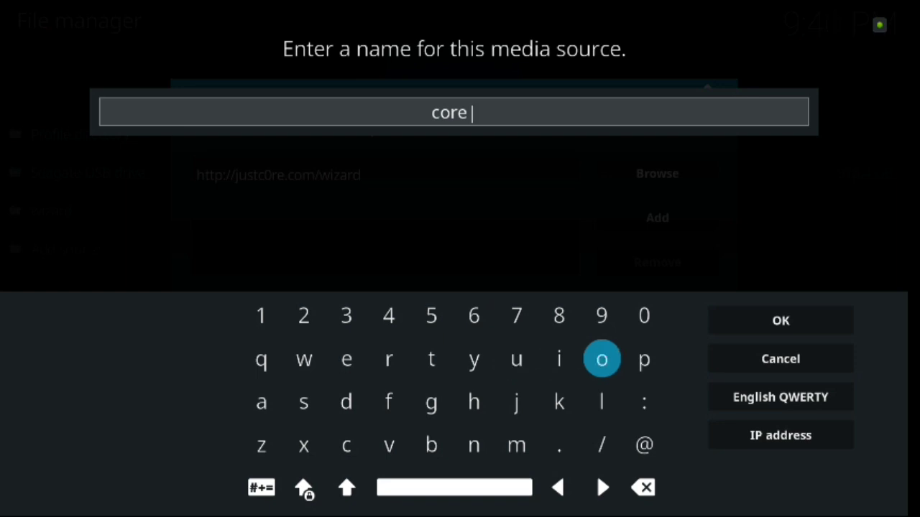
{"action": "key", "text": "Right"}
{"action": "key", "text": "Right"}
{"action": "key", "text": "Return"}
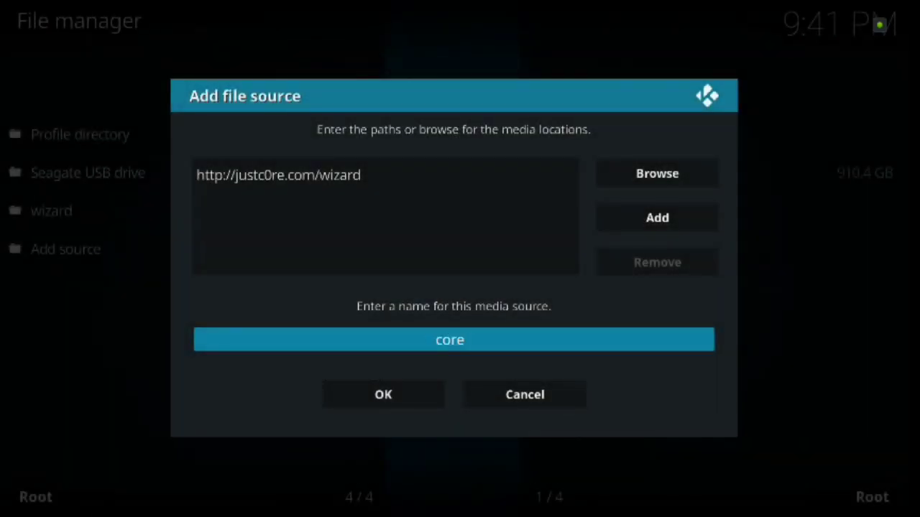
{"action": "key", "text": "Down"}
{"action": "key", "text": "Return"}
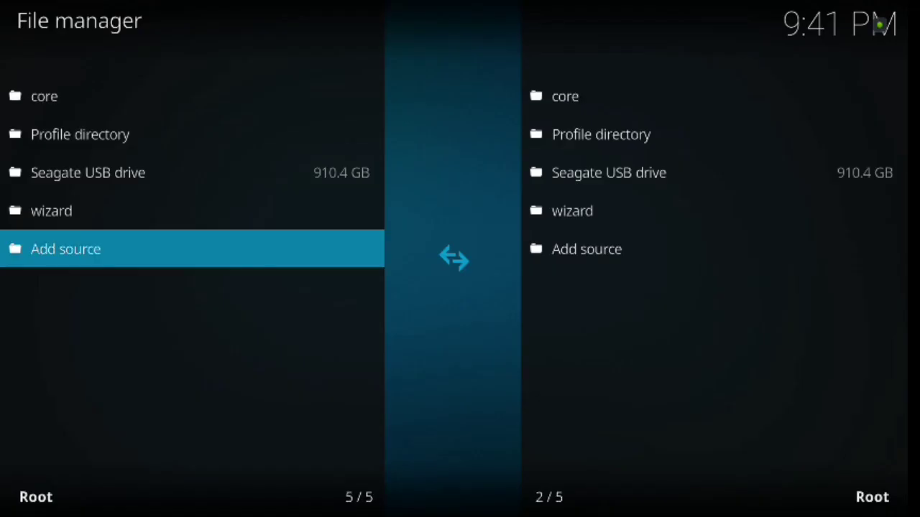
- Leave the file manager and the system settings, and open the Add-ons section from the home screen
{"action": "key", "text": "Up"}
{"action": "key", "text": "Up"}
{"action": "key", "text": "Up"}
{"action": "key", "text": "Up"}
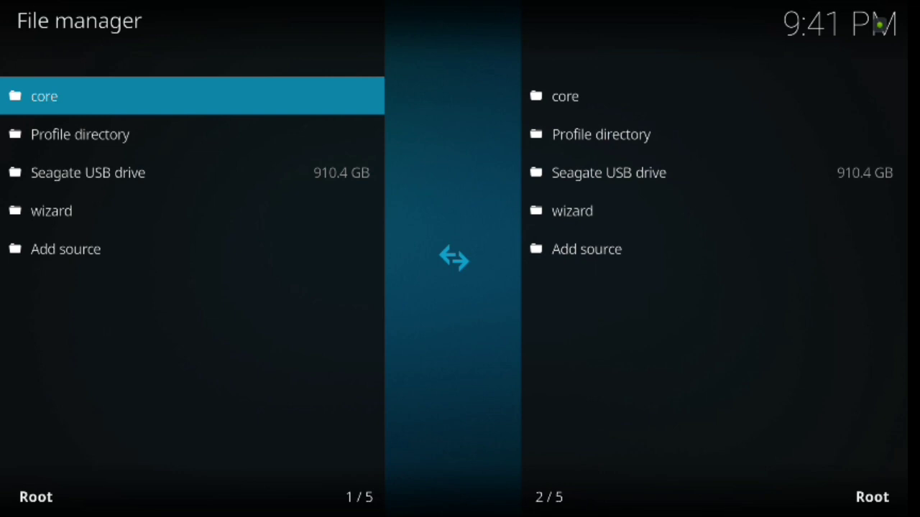
{"action": "key", "text": "Escape"}
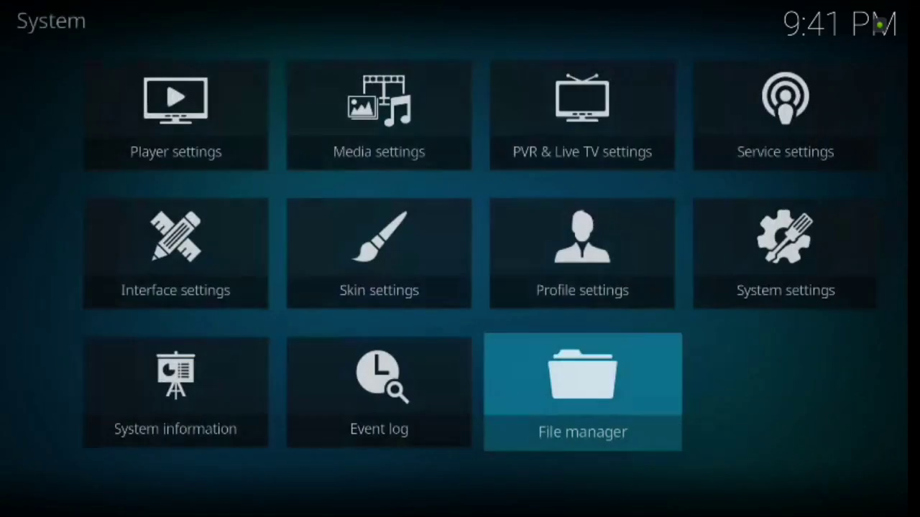
{"action": "key", "text": "Escape"}
{"action": "key", "text": "Down"}
{"action": "key", "text": "Down"}
{"action": "key", "text": "Down"}
{"action": "key", "text": "Down"}
{"action": "key", "text": "Down"}
{"action": "key", "text": "Down"}
{"action": "key", "text": "Down"}
{"action": "key", "text": "Return"}
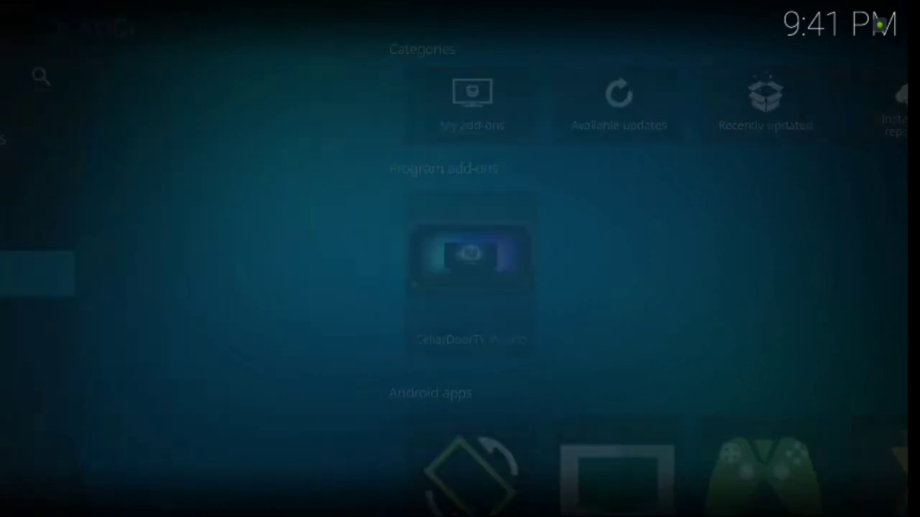
- Open the add-on browser from the Add-ons section
{"action": "key", "text": "Up"}
{"action": "key", "text": "Up"}
{"action": "key", "text": "Up"}
{"action": "key", "text": "Up"}
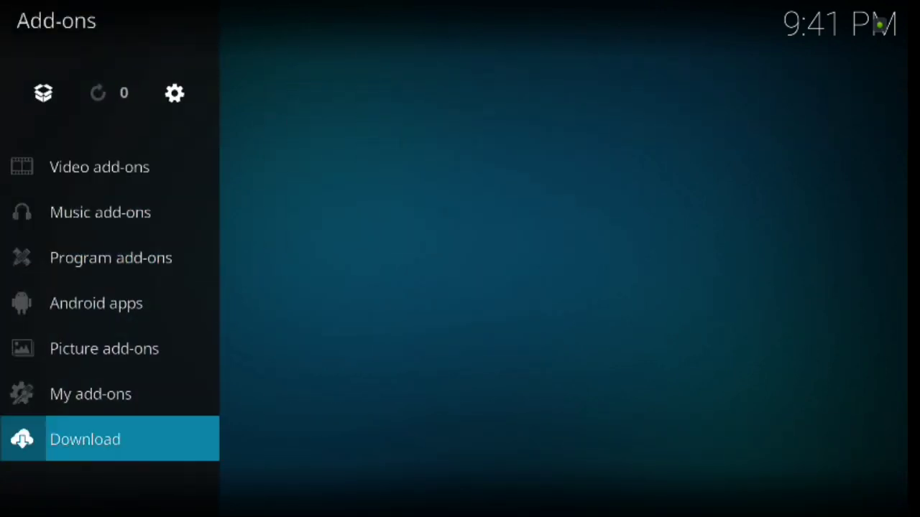
{"action": "key", "text": "Down"}
{"action": "key", "text": "Return"}
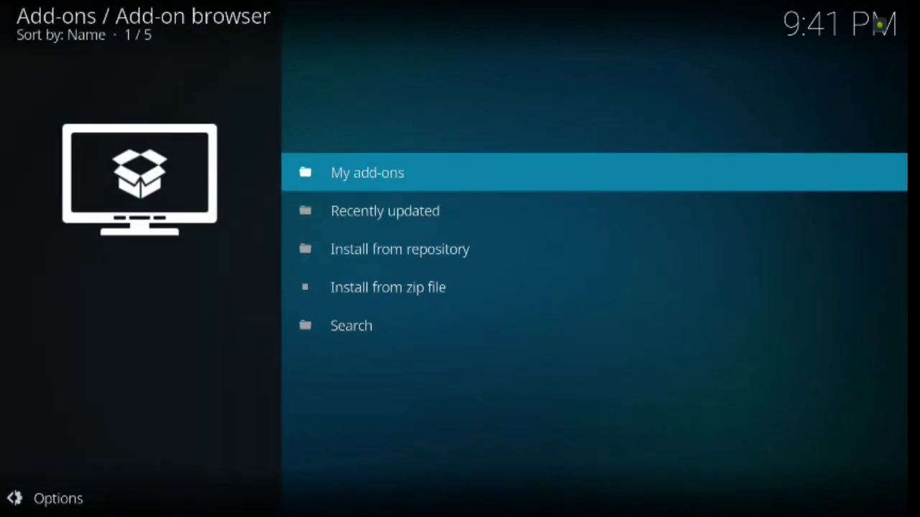
- Install plugin.program.c0rewizard.zip as a zip file from the "core" source
{"action": "key", "text": "Down"}
{"action": "key", "text": "Down"}
{"action": "key", "text": "Down"}
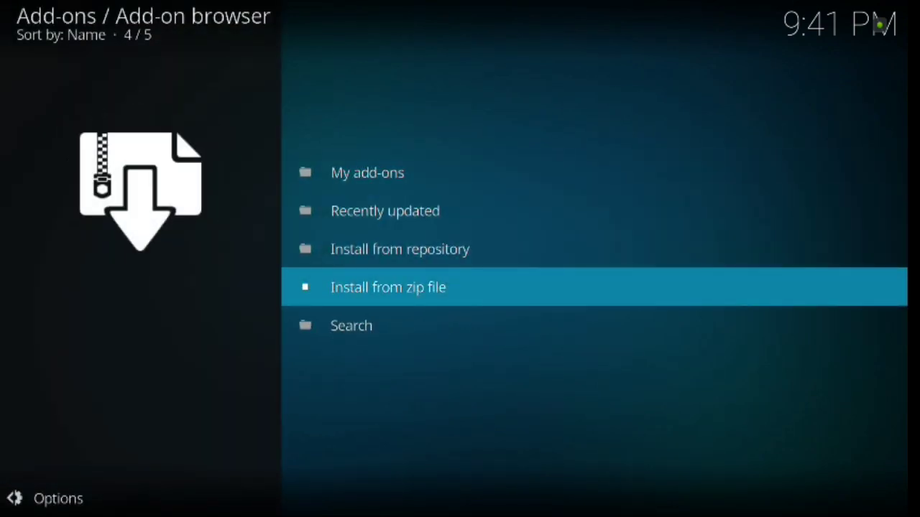
{"action": "key", "text": "Return"}
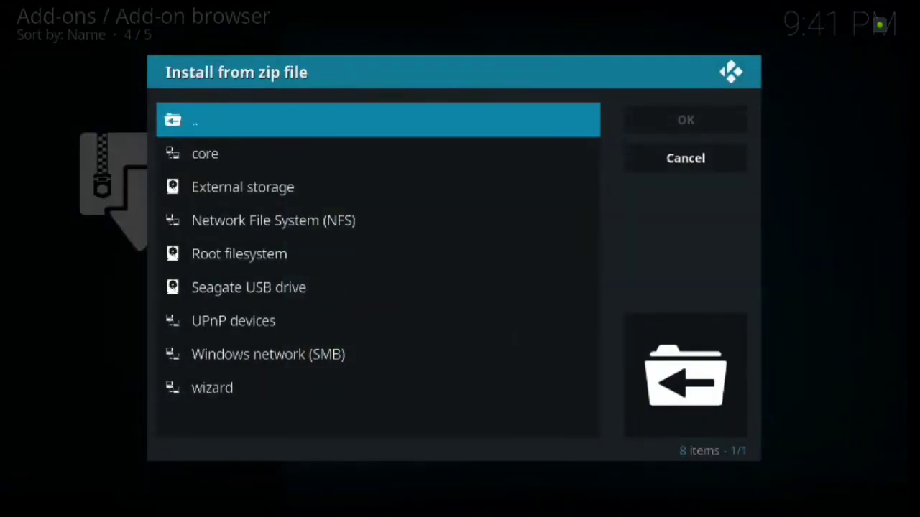
{"action": "key", "text": "Down"}
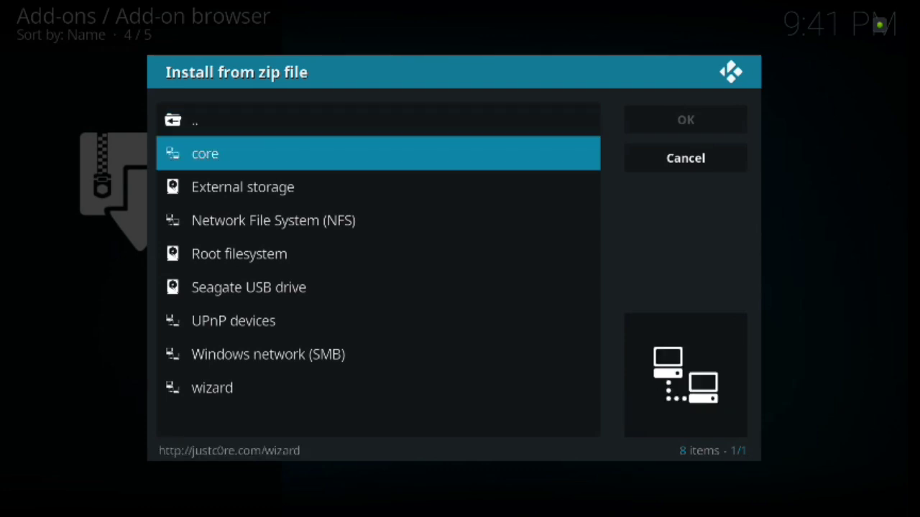
{"action": "key", "text": "Return"}
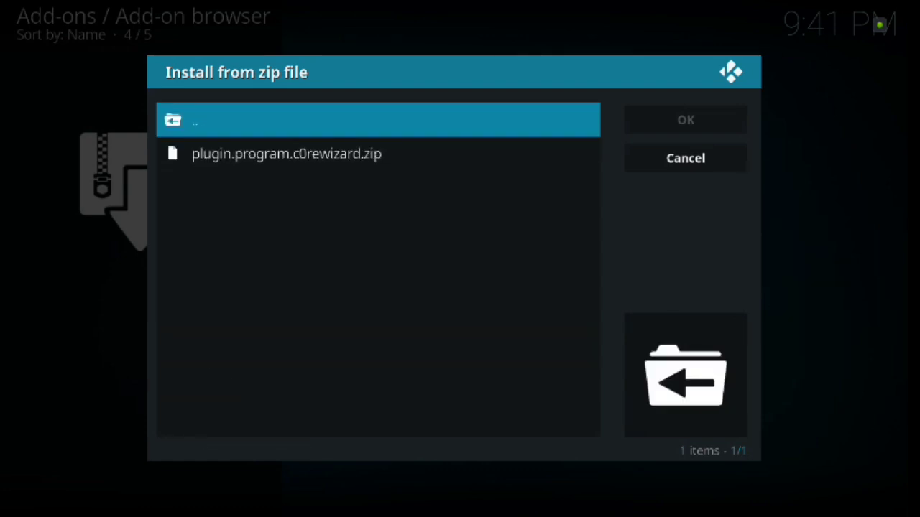
{"action": "key", "text": "Down"}
{"action": "key", "text": "Return"}
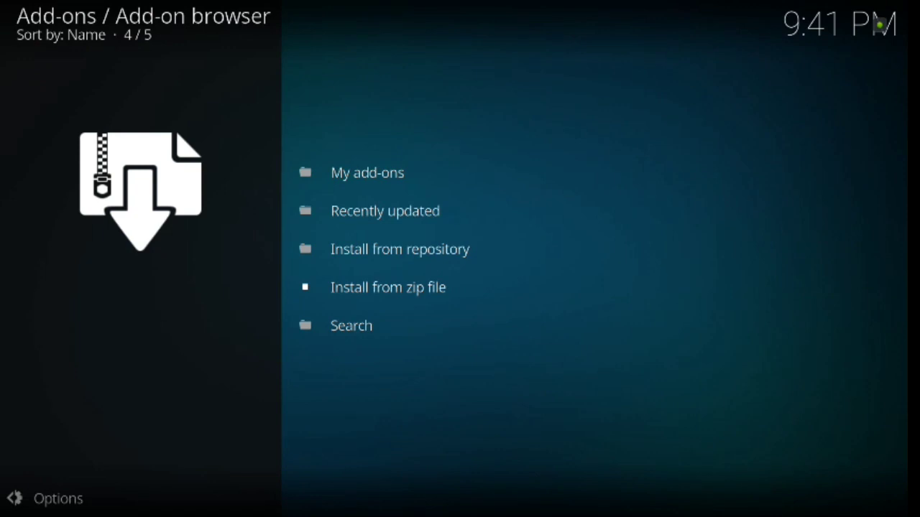
{"action": "key", "text": "Up"}
{"action": "key", "text": "Up"}
{"action": "key", "text": "Up"}
{"action": "key", "text": "Return"}
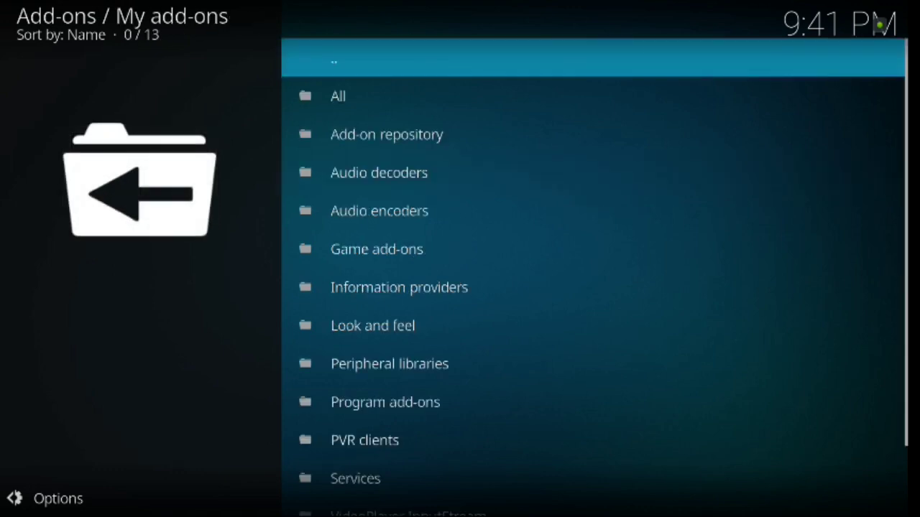
{"action": "key", "text": "BackSpace"}
{"action": "key", "text": "Down"}
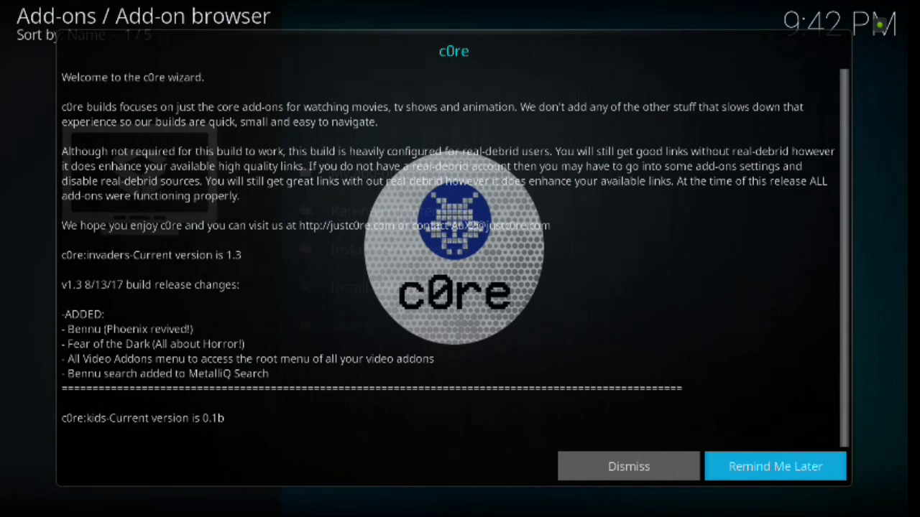
- Dismiss the c0re welcome notice and continue with the wizard's default first-run settings
{"action": "key", "text": "Left"}
{"action": "key", "text": "Right"}
{"action": "key", "text": "Left"}
{"action": "key", "text": "Return"}
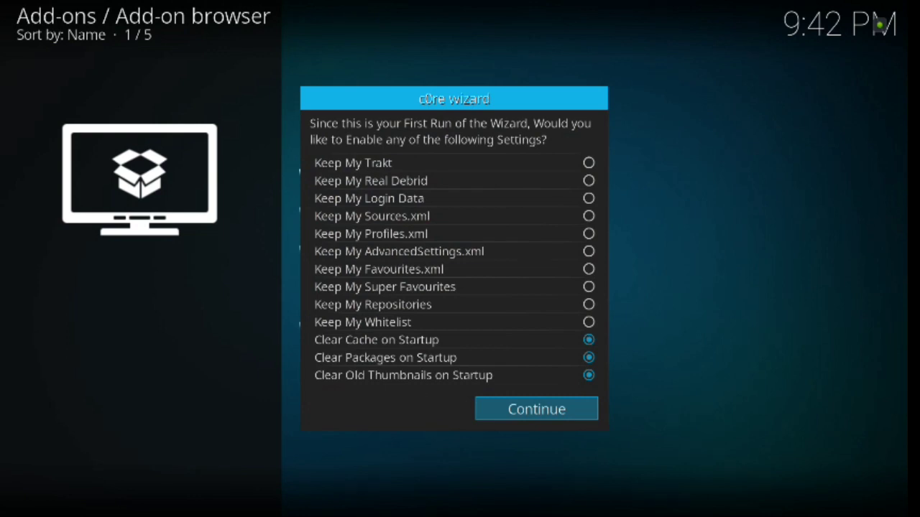
{"action": "key", "text": "Return"}
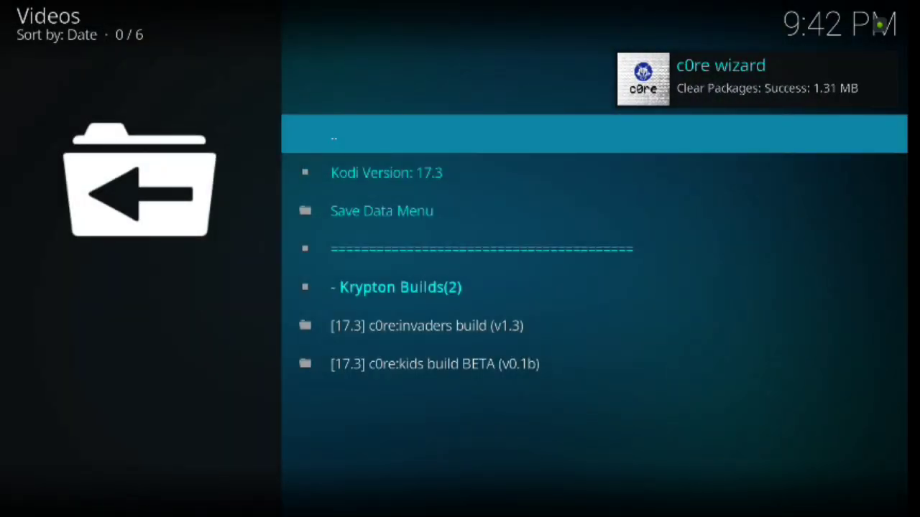
- Open the [17.3] c0re:invaders build (v1.3) from the list of Krypton builds
{"action": "key", "text": "Down"}
{"action": "key", "text": "Down"}
{"action": "key", "text": "Down"}
{"action": "key", "text": "Down"}
{"action": "key", "text": "Down"}
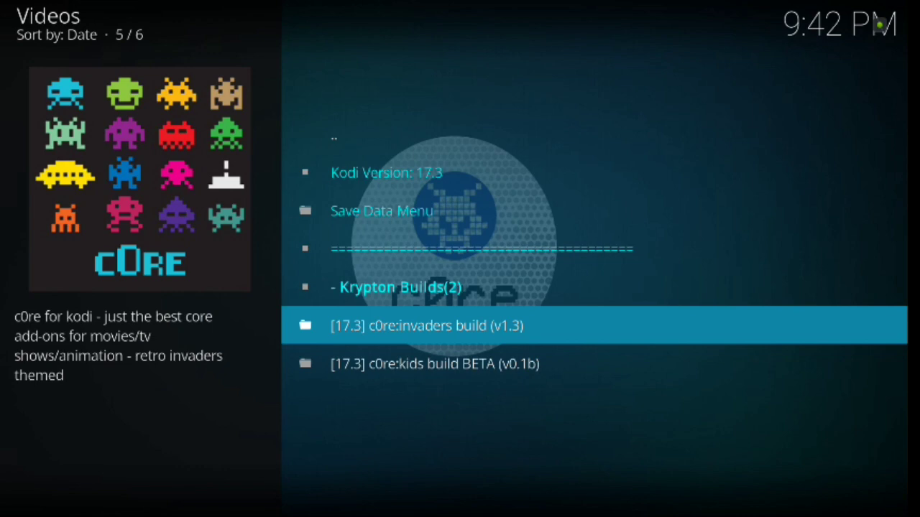
{"action": "key", "text": "Return"}
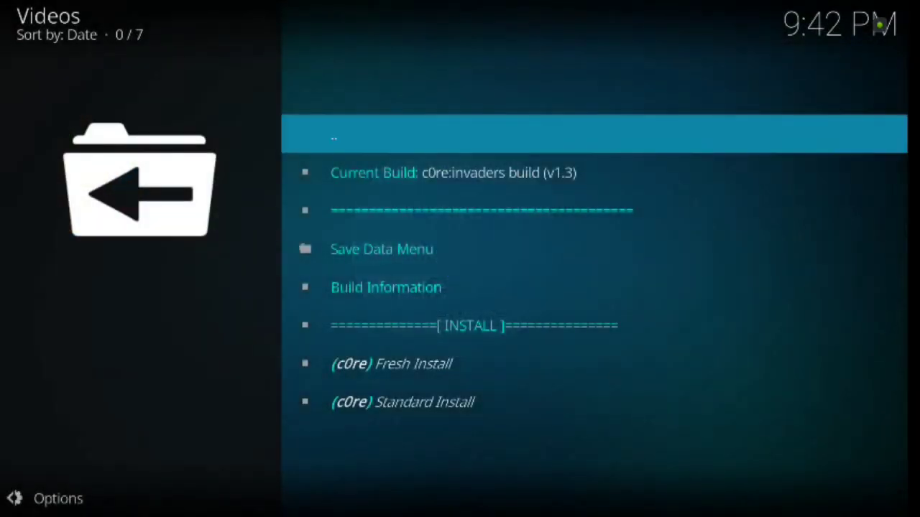
- Choose the Standard Install of the c0re:invaders build and confirm its download and installation
{"action": "key", "text": "Down"}
{"action": "key", "text": "Down"}
{"action": "key", "text": "Down"}
{"action": "key", "text": "Down"}
{"action": "key", "text": "Down"}
{"action": "key", "text": "Down"}
{"action": "key", "text": "Down"}
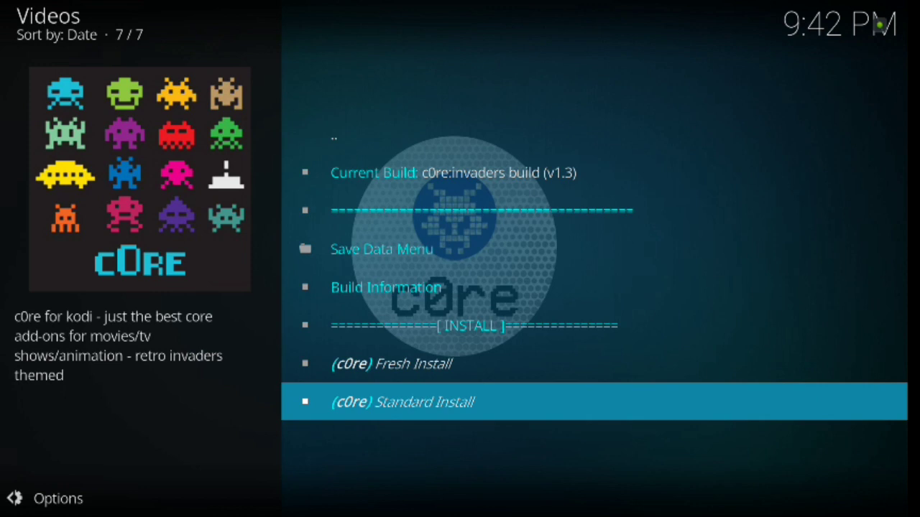
{"action": "key", "text": "Up"}
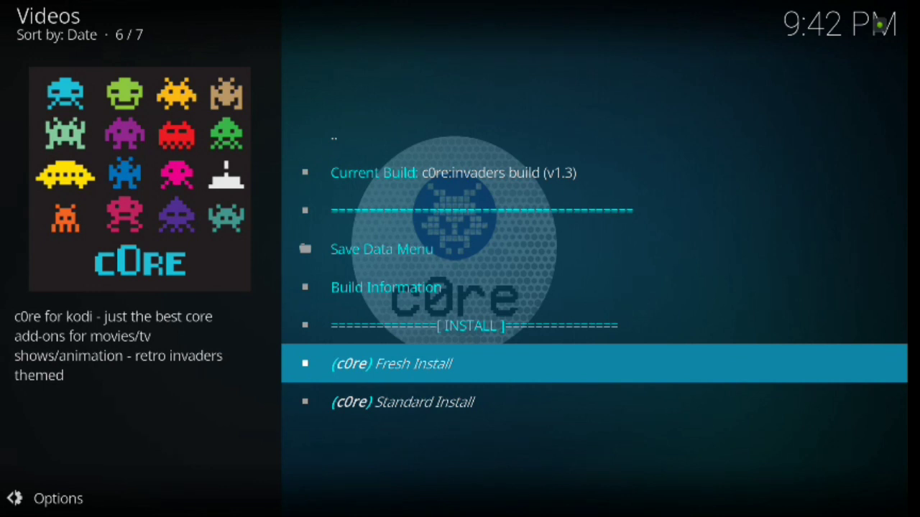
{"action": "key", "text": "Down"}
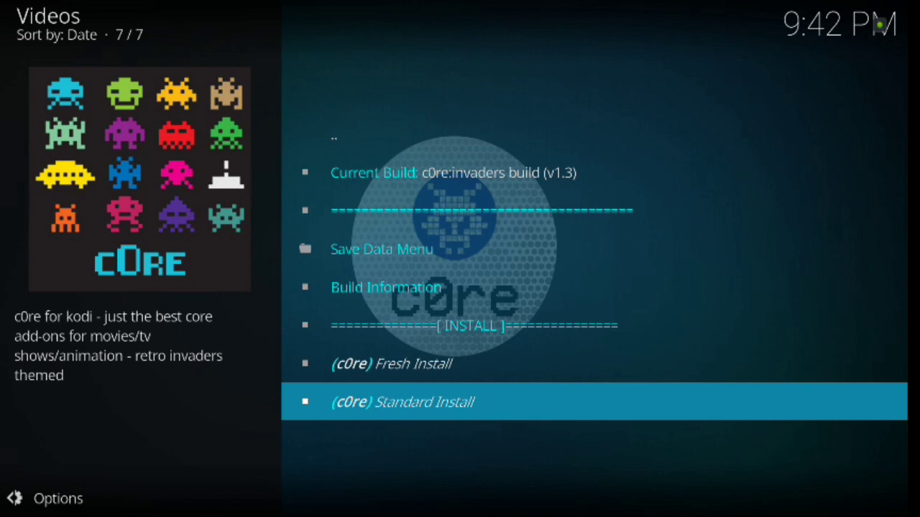
{"action": "key", "text": "Return"}
{"action": "key", "text": "Left"}
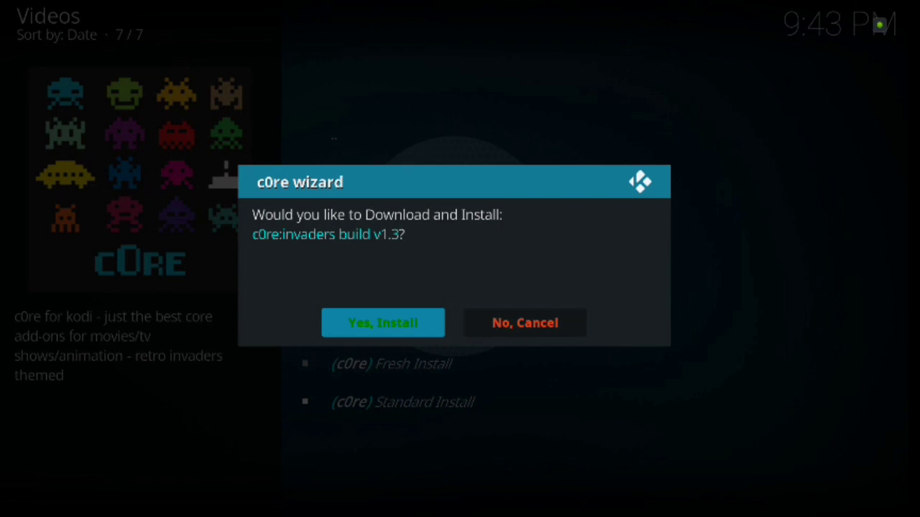
{"action": "key", "text": "Return"}
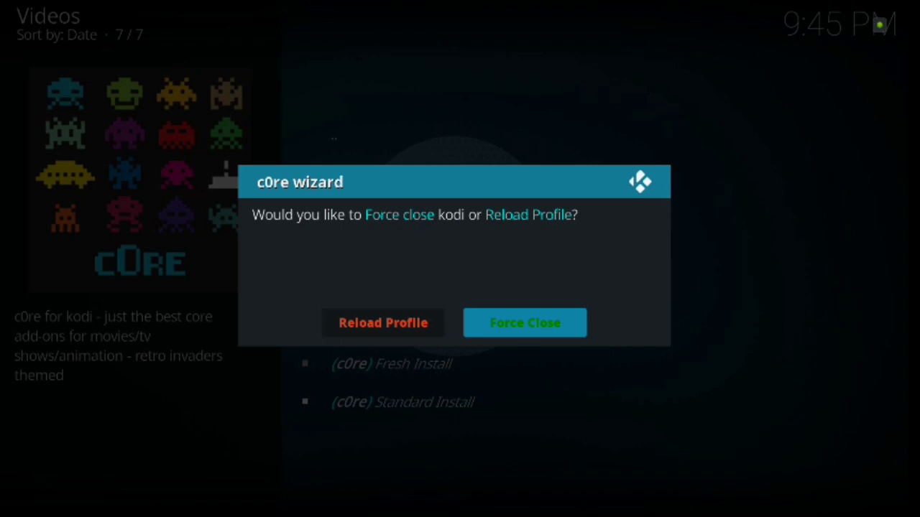
- Force close Kodi instead of reloading the profile to finish the build installation
{"action": "key", "text": "Left"}
{"action": "key", "text": "Right"}
{"action": "key", "text": "Return"}
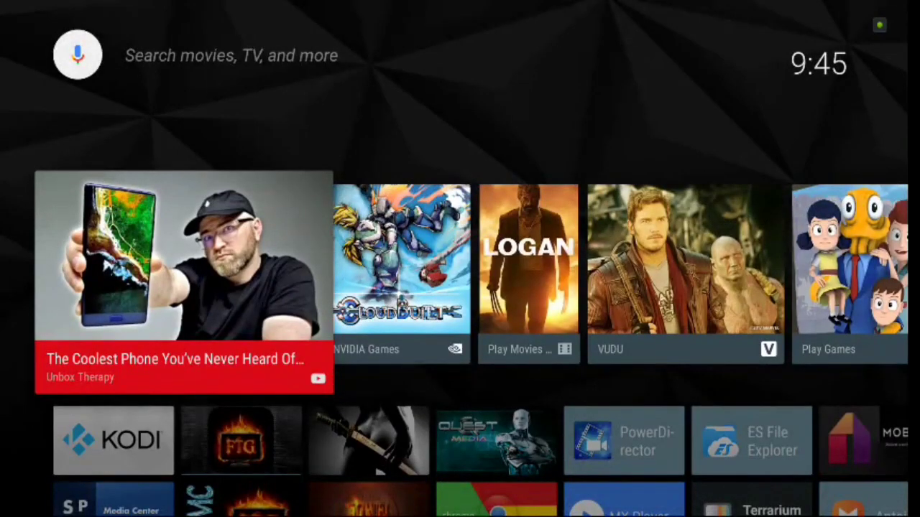
- Relaunch Kodi and look through the c0re:invaders home menu sections from Search to Exit Ship
{"action": "key", "text": "Down"}
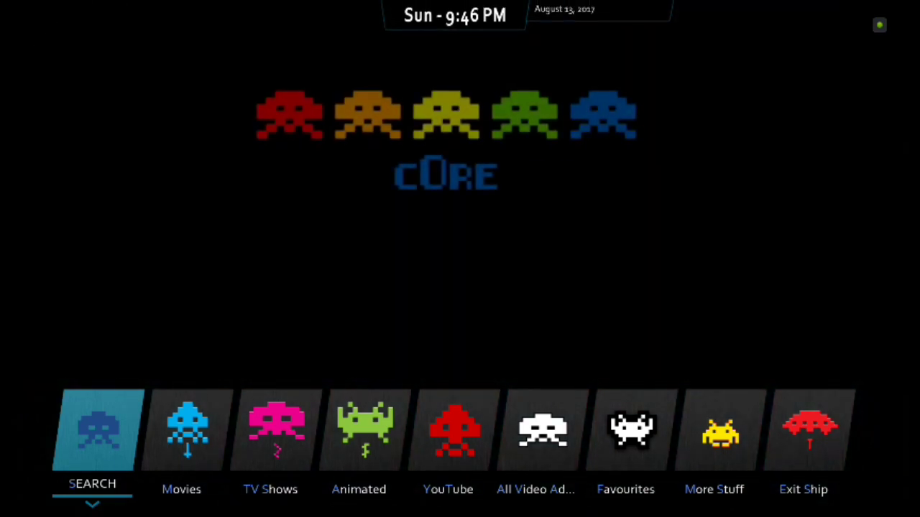
{"action": "key", "text": "Right"}
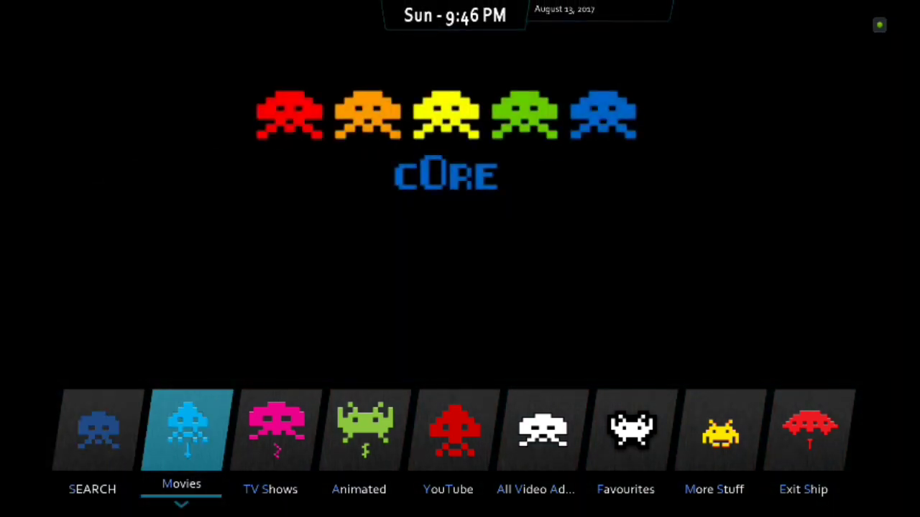
{"action": "key", "text": "Right"}
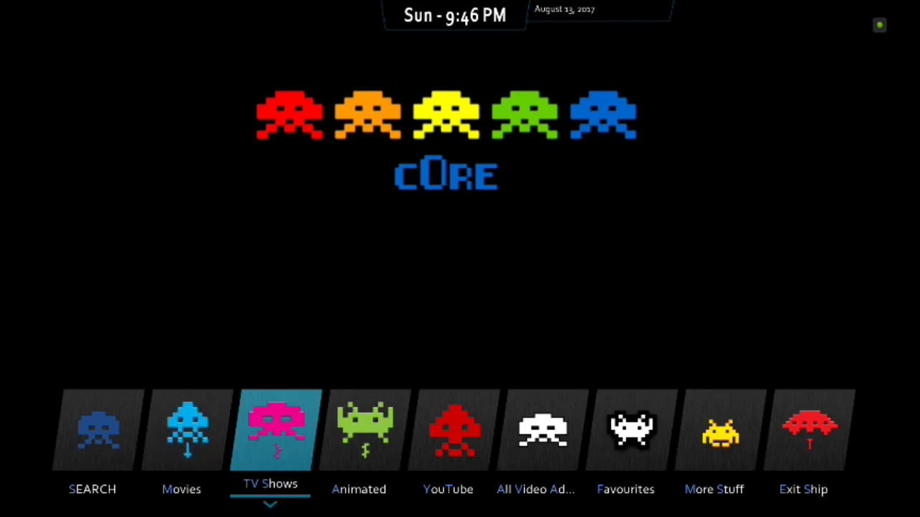
{"action": "key", "text": "Right"}
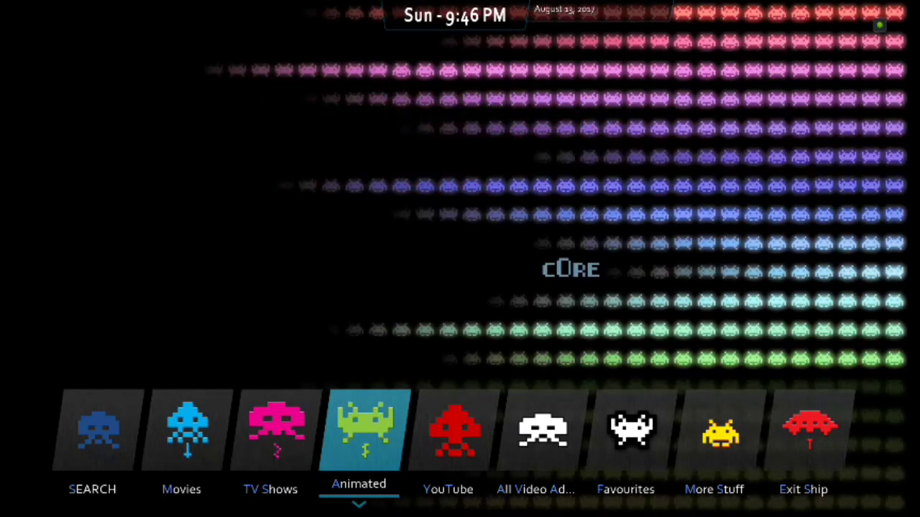
{"action": "key", "text": "Right"}
{"action": "key", "text": "Right"}
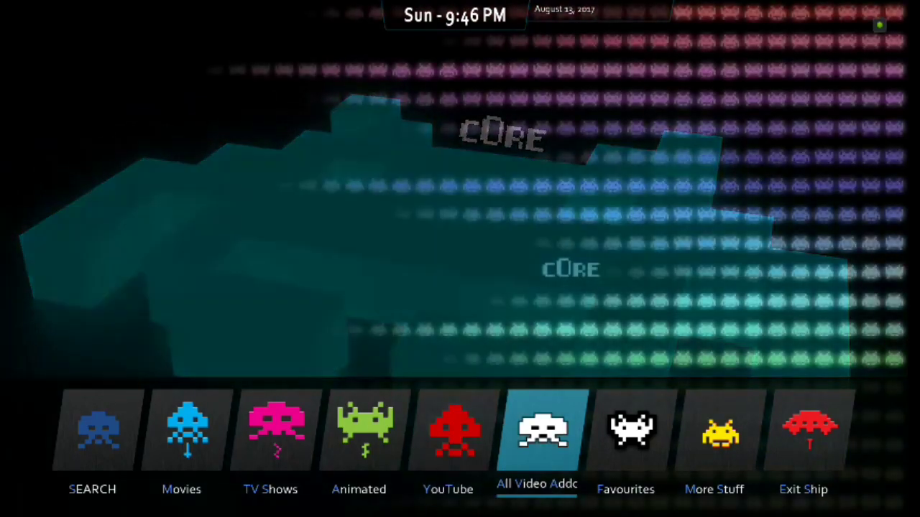
{"action": "key", "text": "Right"}
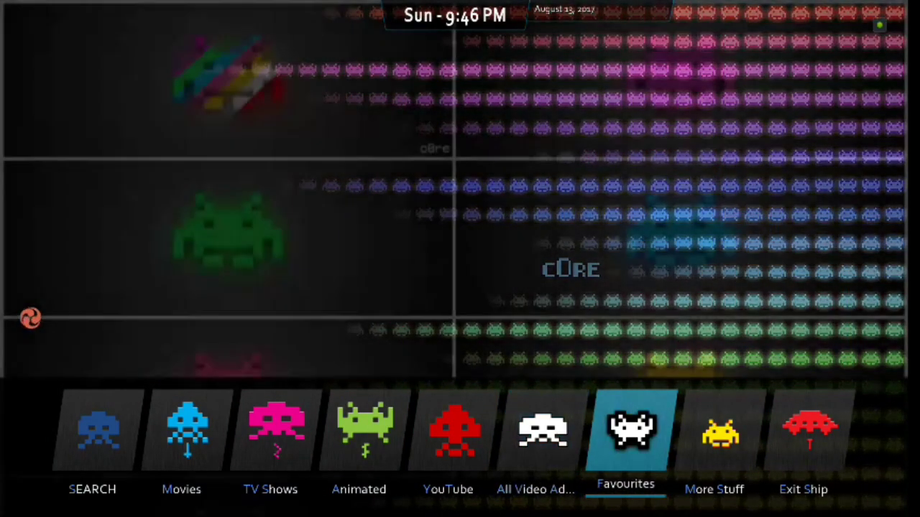
{"action": "key", "text": "Right"}
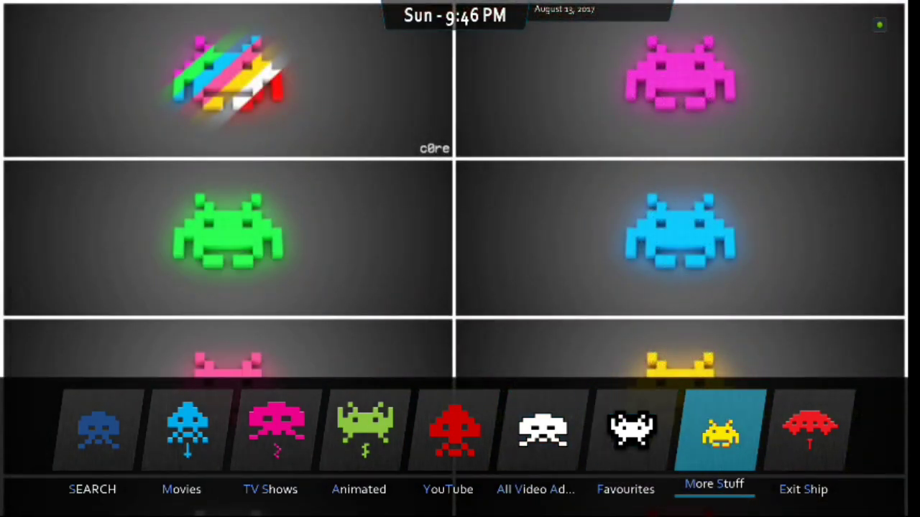
{"action": "key", "text": "Right"}
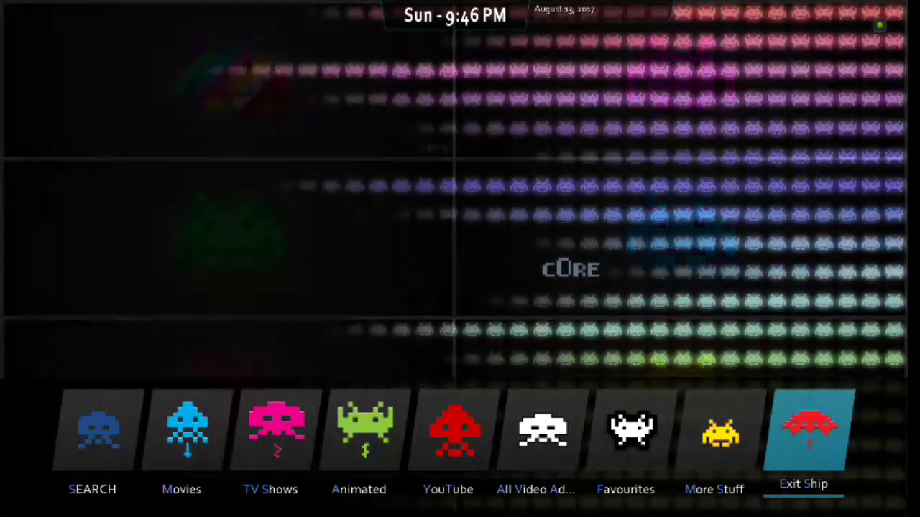
{"action": "key", "text": "Right"}
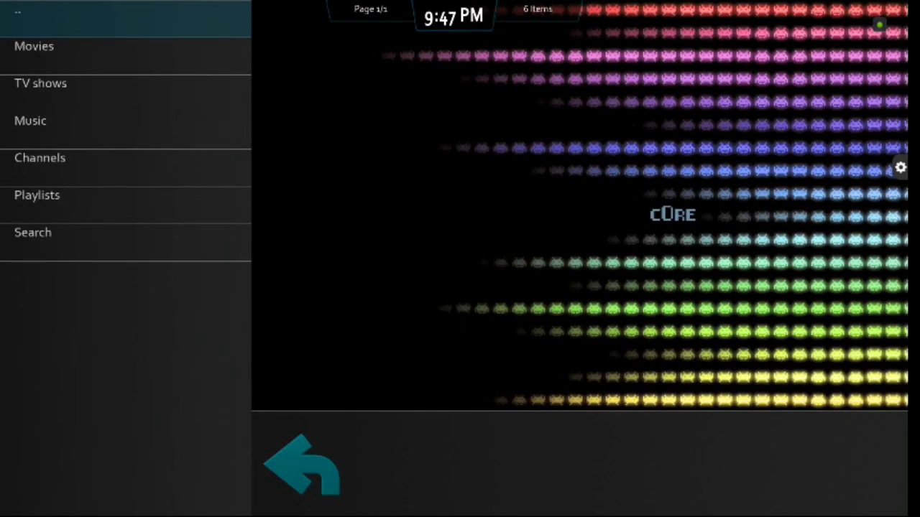
- Examine the categories in the Search section, from Movies and TV shows down to Playlists and Search
{"action": "key", "text": "Down"}
{"action": "key", "text": "Down"}
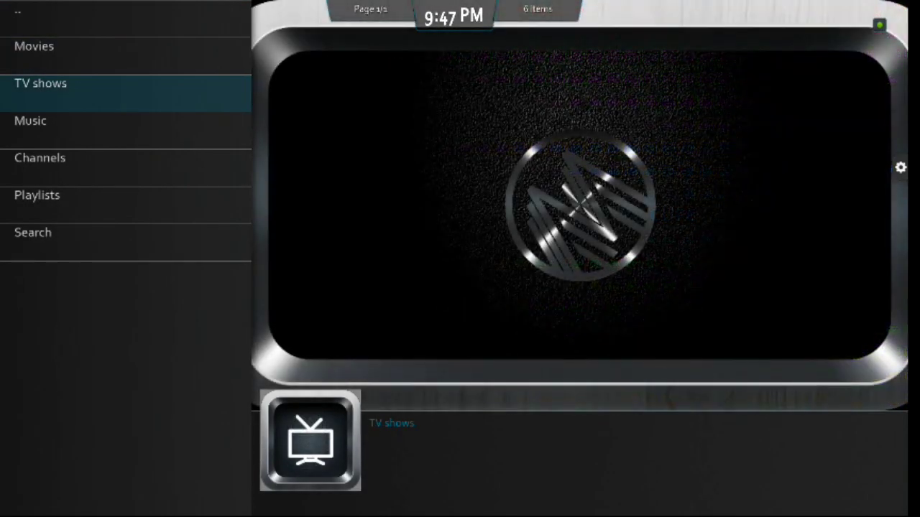
{"action": "key", "text": "Down"}
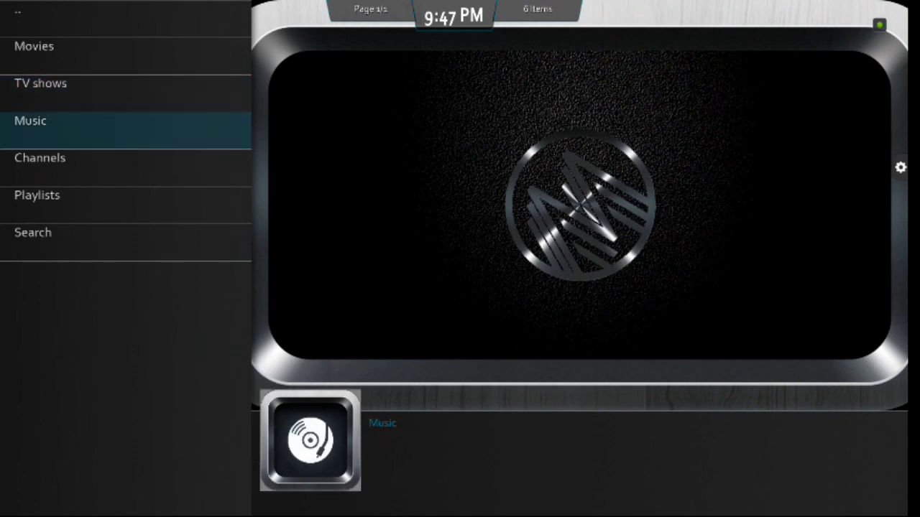
{"action": "key", "text": "Down"}
{"action": "key", "text": "Down"}
{"action": "key", "text": "Down"}
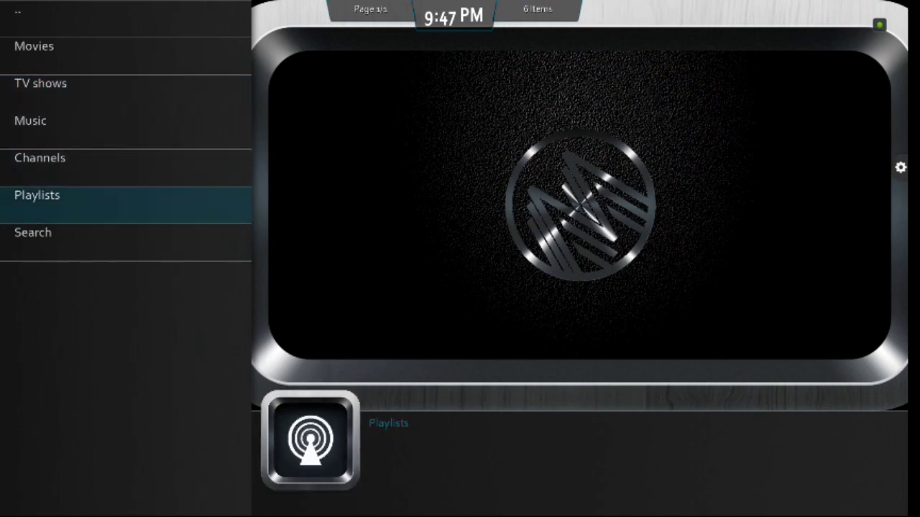
{"action": "key", "text": "Down"}
{"action": "key", "text": "Down"}
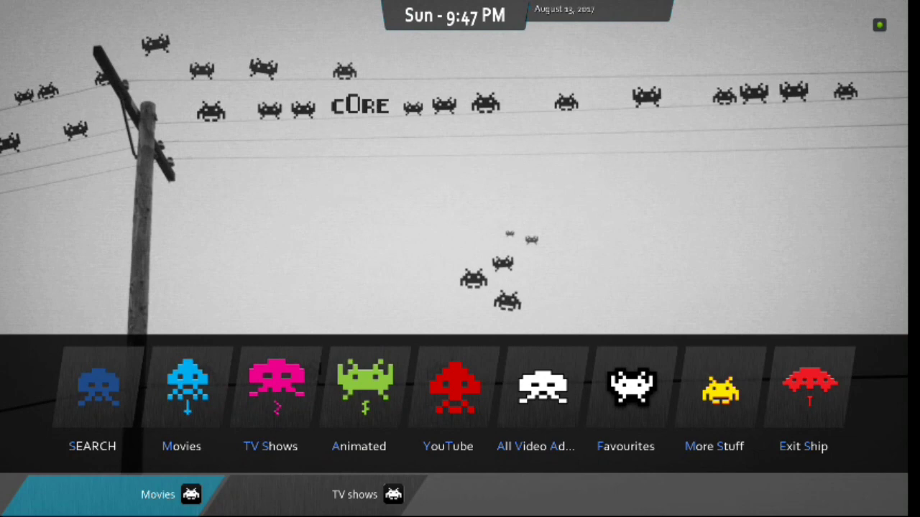
- Open the Movies shortcut beneath the Search section of the home menu
{"action": "key", "text": "Right"}
{"action": "key", "text": "Left"}
{"action": "key", "text": "Right"}
{"action": "key", "text": "Left"}
{"action": "key", "text": "Return"}
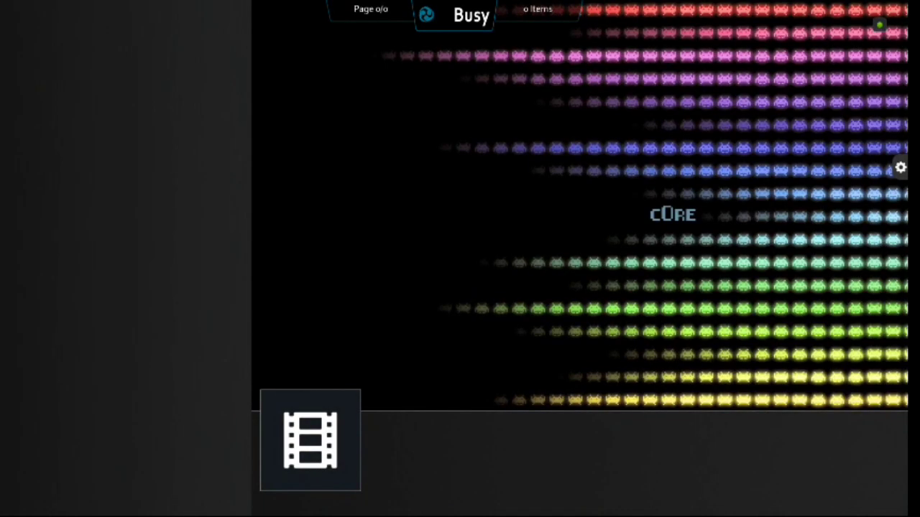
- Look through the TMDb and Trakt movie categories listed below Search: Movie
{"action": "key", "text": "Down"}
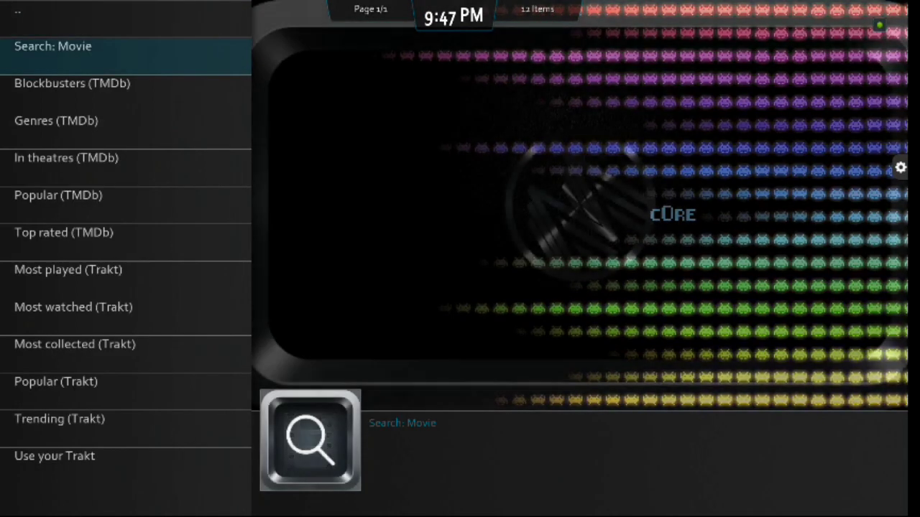
{"action": "key", "text": "Down"}
{"action": "key", "text": "Down"}
{"action": "key", "text": "Down"}
{"action": "key", "text": "Down"}
{"action": "key", "text": "Down"}
{"action": "key", "text": "Down"}
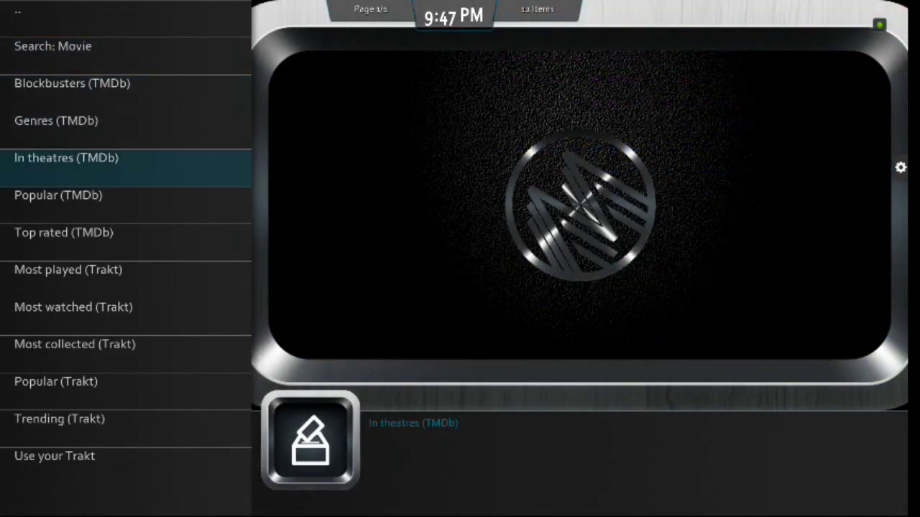
{"action": "key", "text": "Down"}
{"action": "key", "text": "Down"}
{"action": "key", "text": "Down"}
{"action": "key", "text": "Down"}
{"action": "key", "text": "Down"}
{"action": "key", "text": "Down"}
{"action": "key", "text": "Down"}
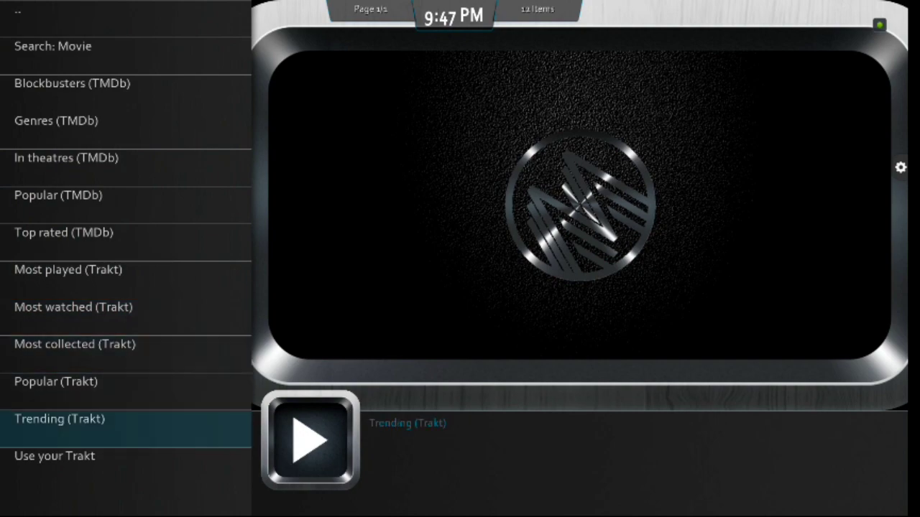
{"action": "key", "text": "Up"}
{"action": "key", "text": "Down"}
- Run a movie search for "big" using the Search: Movie entry
{"action": "key", "text": "Return"}
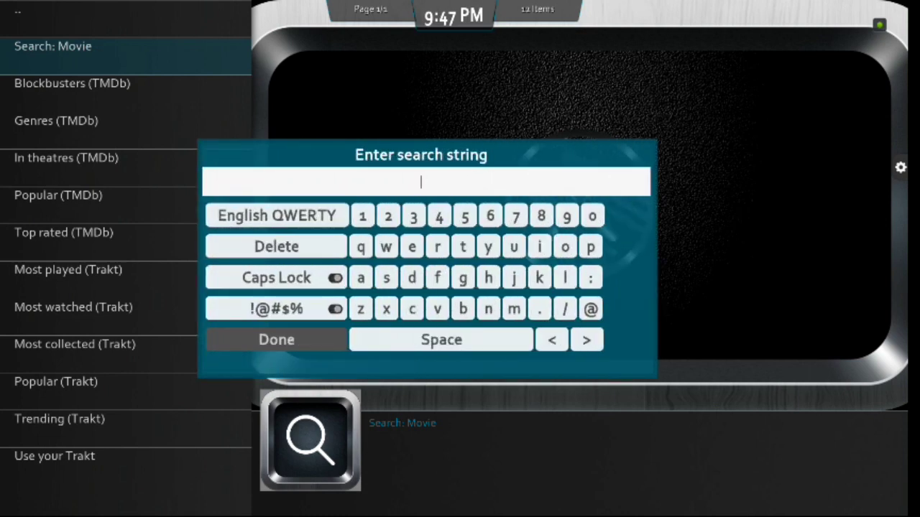
{"action": "key", "text": "Right"}
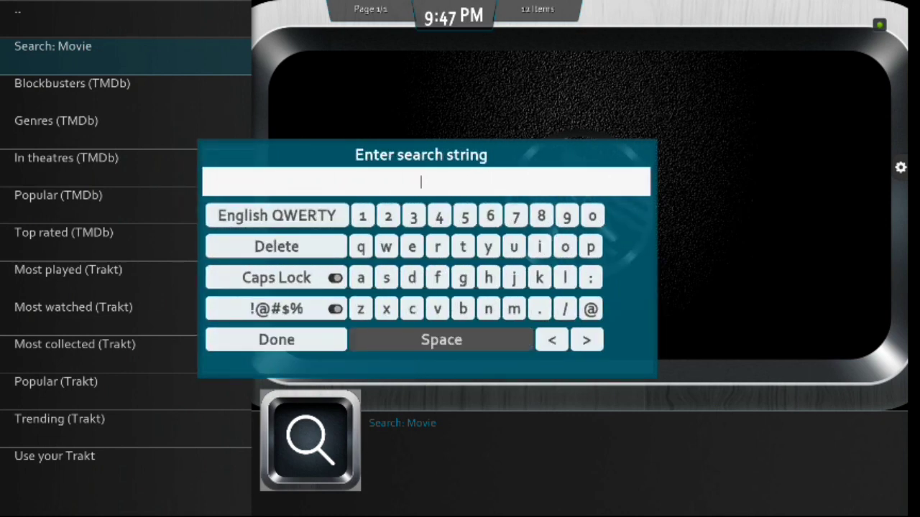
{"action": "key", "text": "Up"}
{"action": "key", "text": "Up"}
{"action": "key", "text": "Right"}
{"action": "key", "text": "Right"}
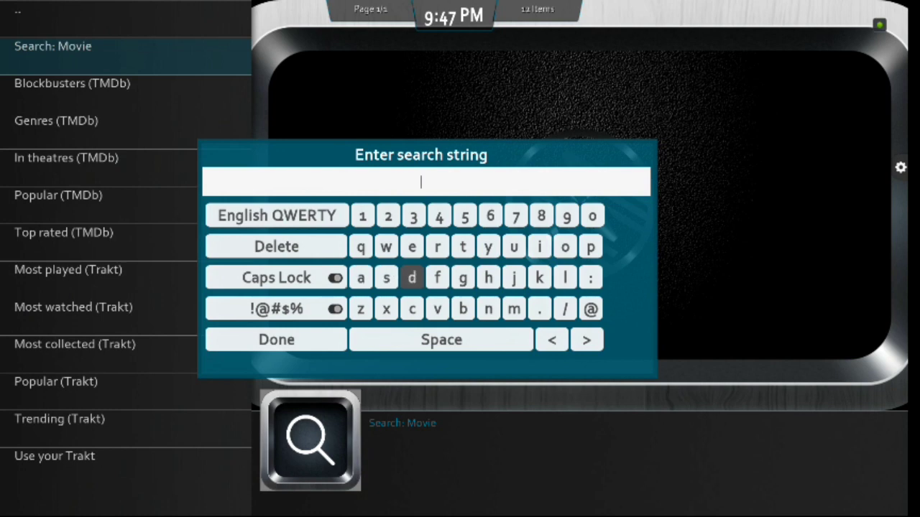
{"action": "key", "text": "Right"}
{"action": "key", "text": "Right"}
{"action": "key", "text": "Down"}
{"action": "key", "text": "Return"}
{"action": "key", "text": "Up"}
{"action": "key", "text": "Up"}
{"action": "key", "text": "Right"}
{"action": "key", "text": "Right"}
{"action": "key", "text": "Right"}
{"action": "key", "text": "Return"}
{"action": "key", "text": "Down"}
{"action": "key", "text": "Left"}
{"action": "key", "text": "Left"}
{"action": "key", "text": "Left"}
{"action": "key", "text": "Return"}
{"action": "key", "text": "Down"}
{"action": "key", "text": "Down"}
{"action": "key", "text": "Left"}
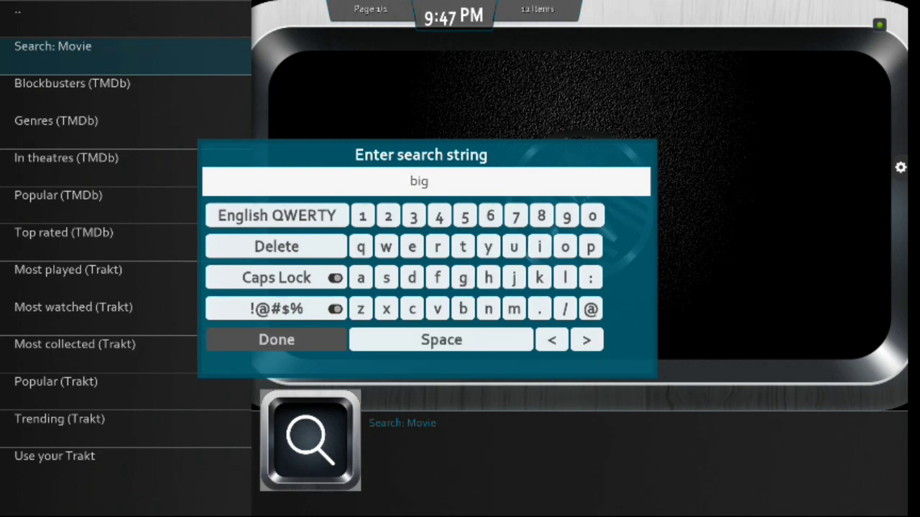
{"action": "key", "text": "Return"}
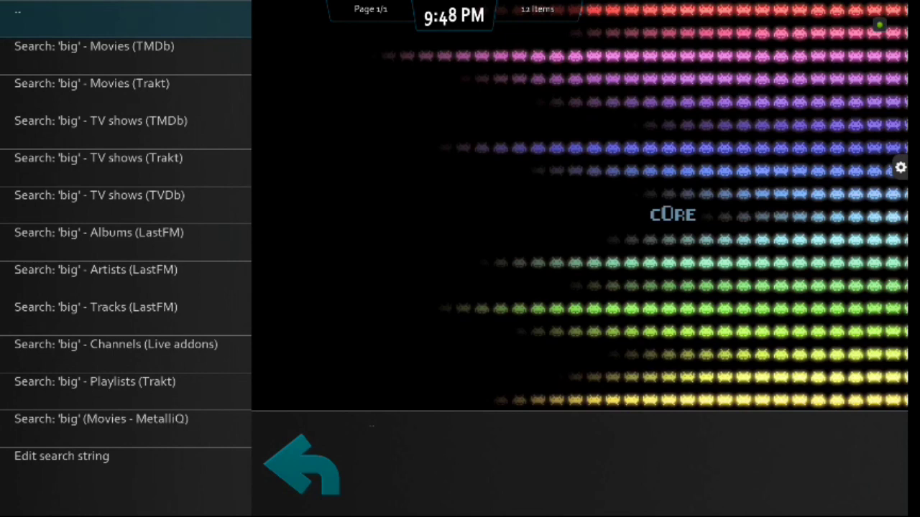
- Open the Movies (TMDb) results for the "big" search
{"action": "key", "text": "Down"}
{"action": "key", "text": "Up"}
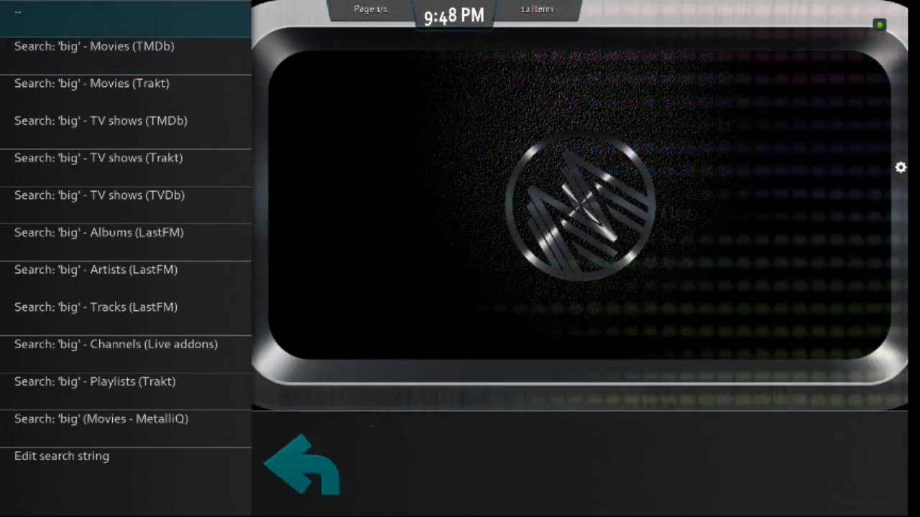
{"action": "key", "text": "Down"}
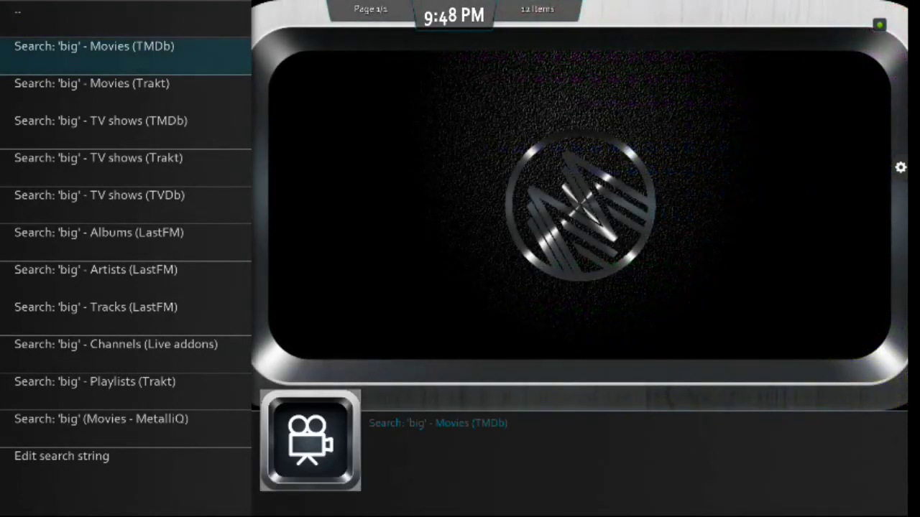
{"action": "key", "text": "Return"}
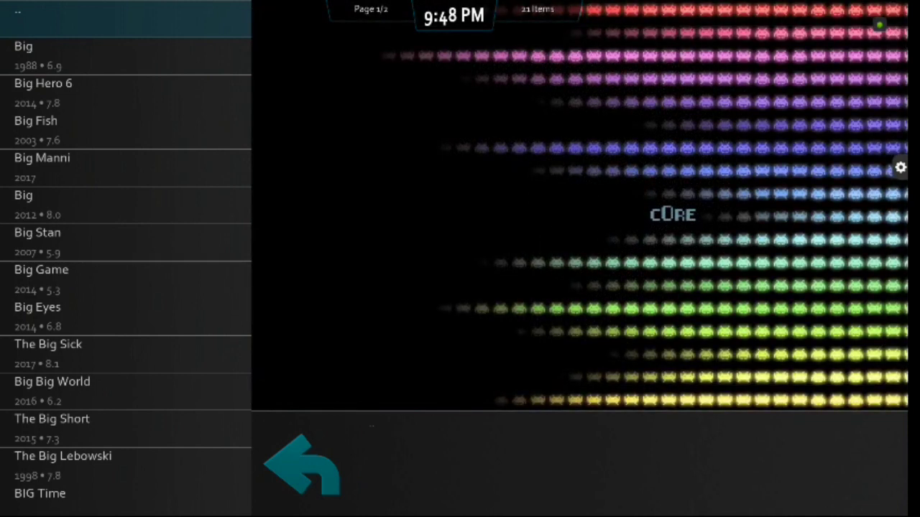
- Browse the TMDb movie results from Big (1988) down to The Big Lebowski, viewing their artwork and descriptions
{"action": "left_click", "coordinate": [72, 55]}
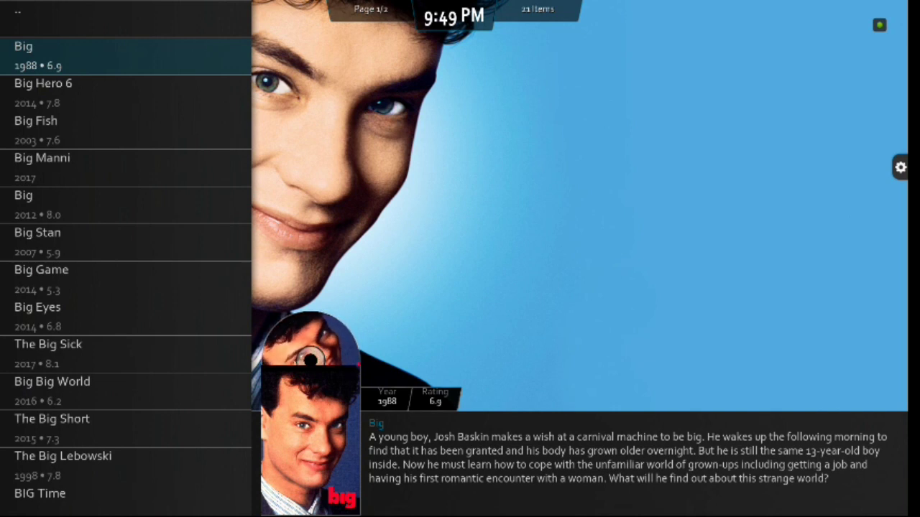
{"action": "key", "text": "Down"}
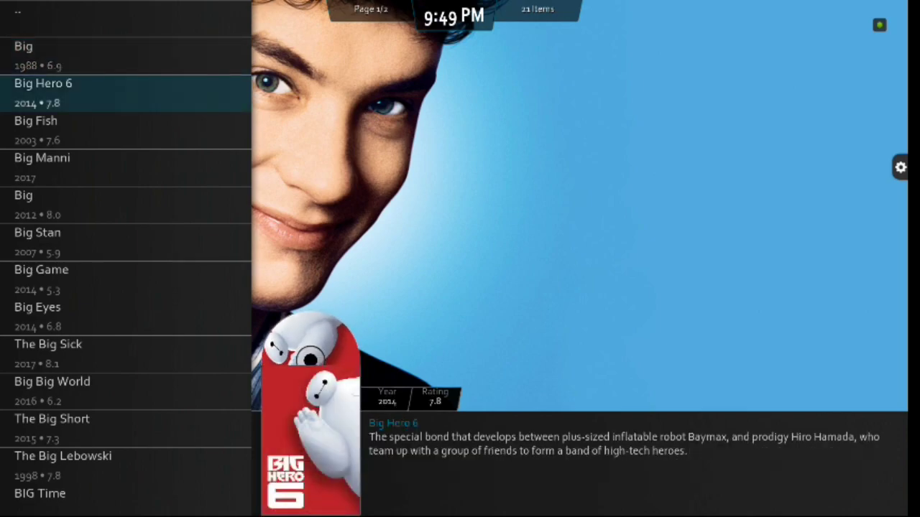
{"action": "key", "text": "Down"}
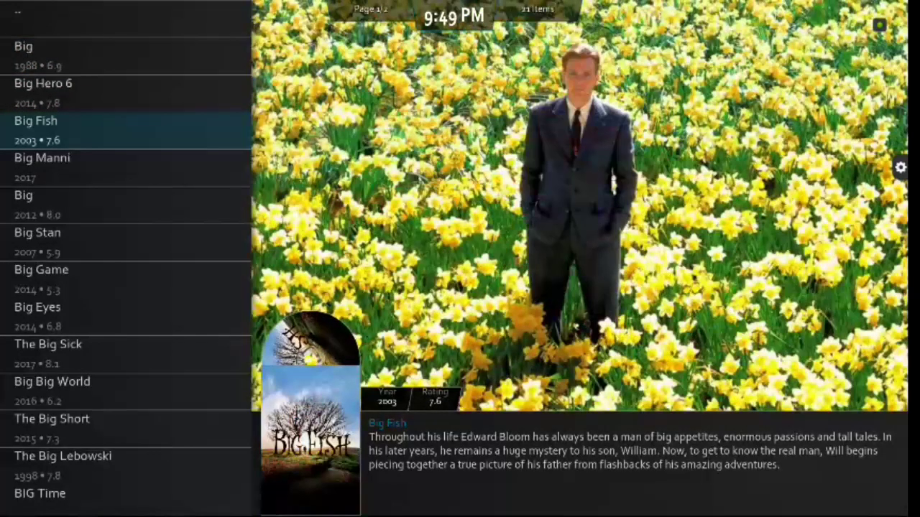
{"action": "key", "text": "Down"}
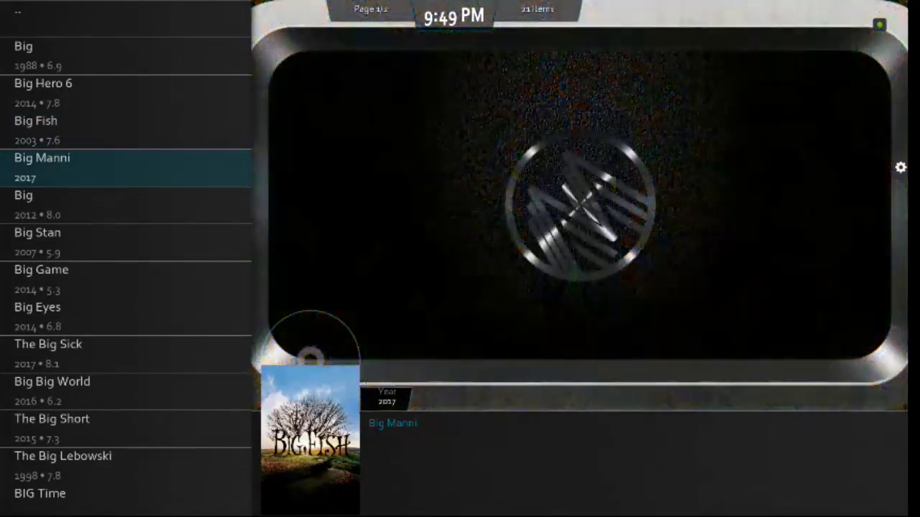
{"action": "key", "text": "Down"}
{"action": "key", "text": "Down"}
{"action": "key", "text": "Down"}
{"action": "key", "text": "Down"}
{"action": "key", "text": "Down"}
{"action": "key", "text": "Down"}
{"action": "key", "text": "Down"}
{"action": "key", "text": "Down"}
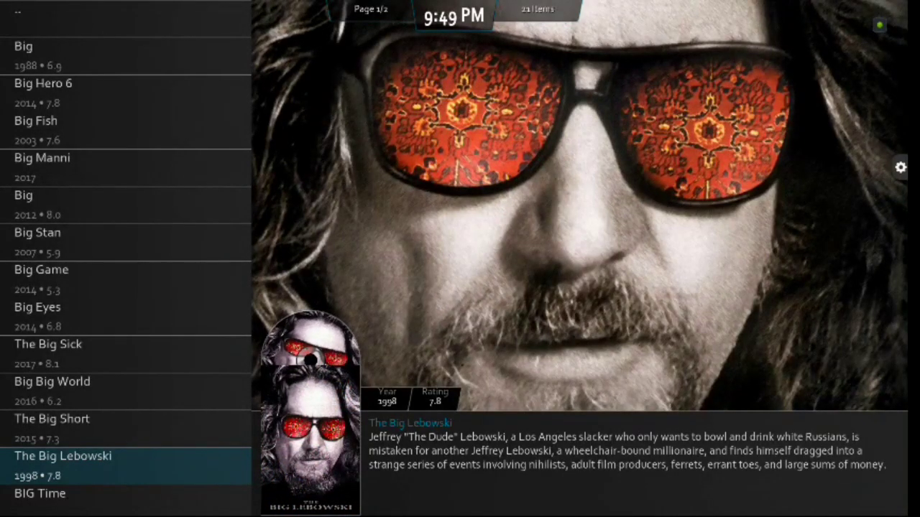
- Leave the "big" search results, return to the home screen and open the Movies section
{"action": "key", "text": "BackSpace"}
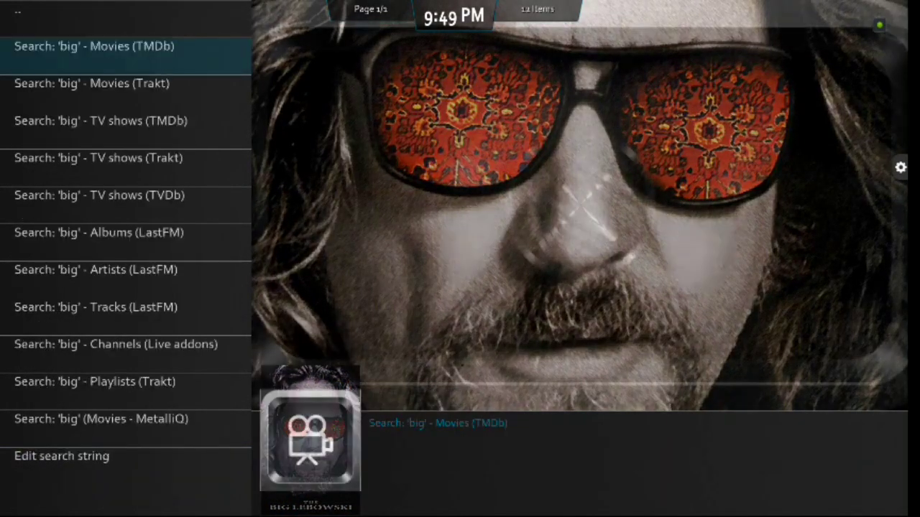
{"action": "key", "text": "BackSpace"}
{"action": "key", "text": "BackSpace"}
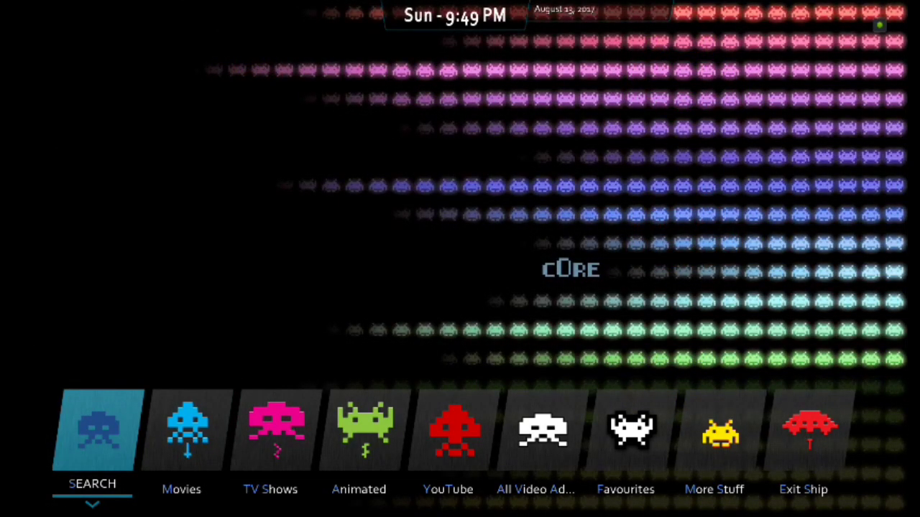
{"action": "key", "text": "Right"}
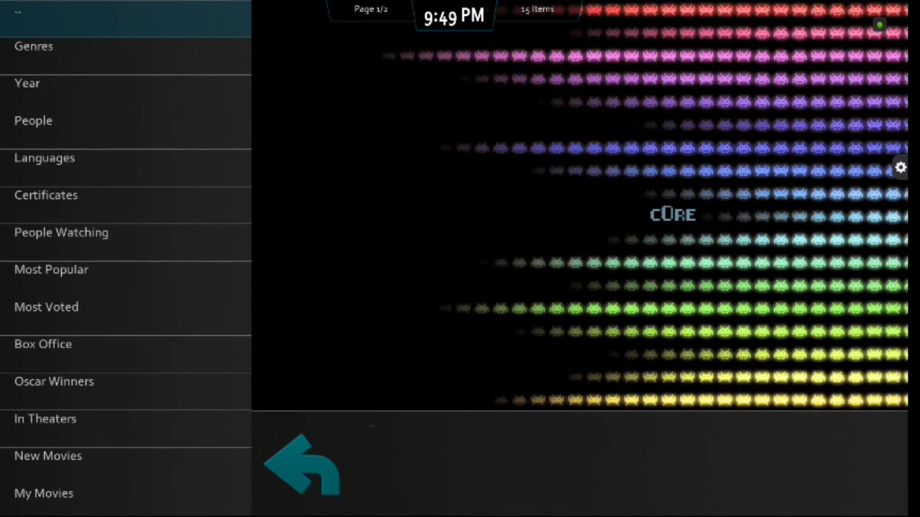
- Open the People Watching category in the movie category list
{"action": "key", "text": "Down"}
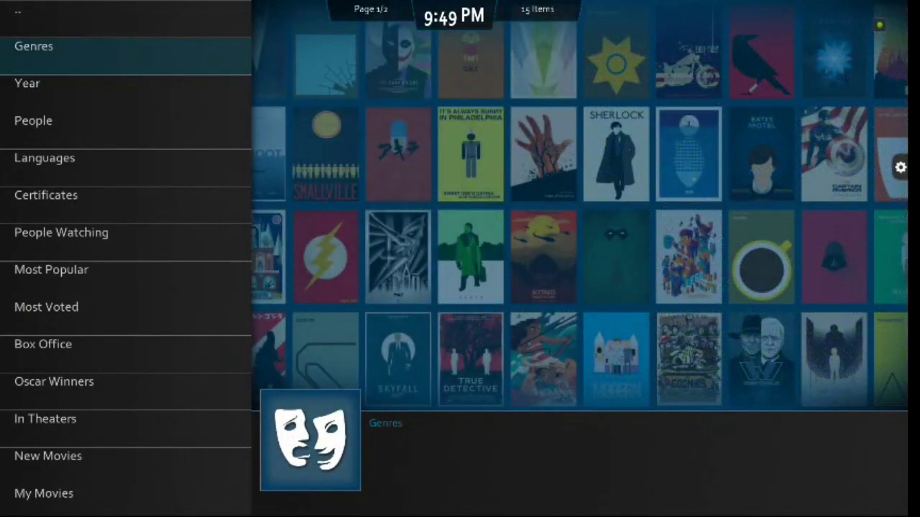
{"action": "key", "text": "Down"}
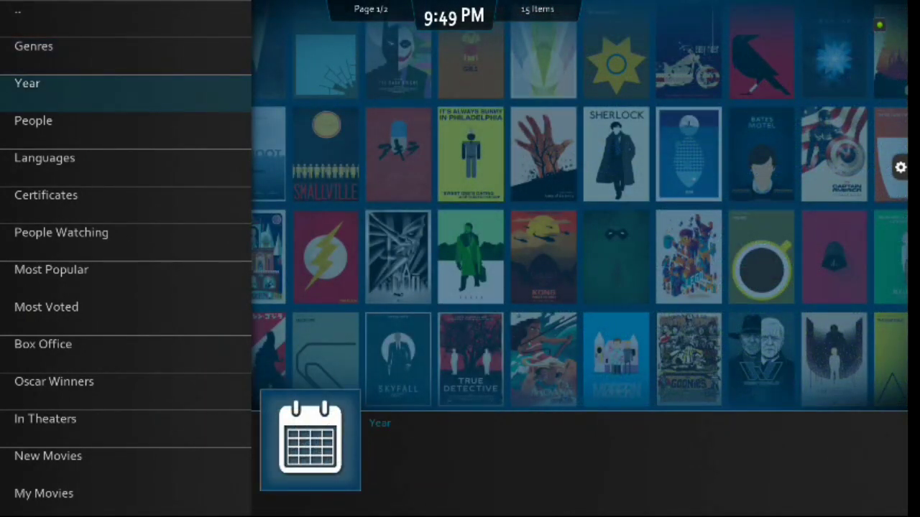
{"action": "key", "text": "Down"}
{"action": "key", "text": "Down"}
{"action": "key", "text": "Down"}
{"action": "key", "text": "Down"}
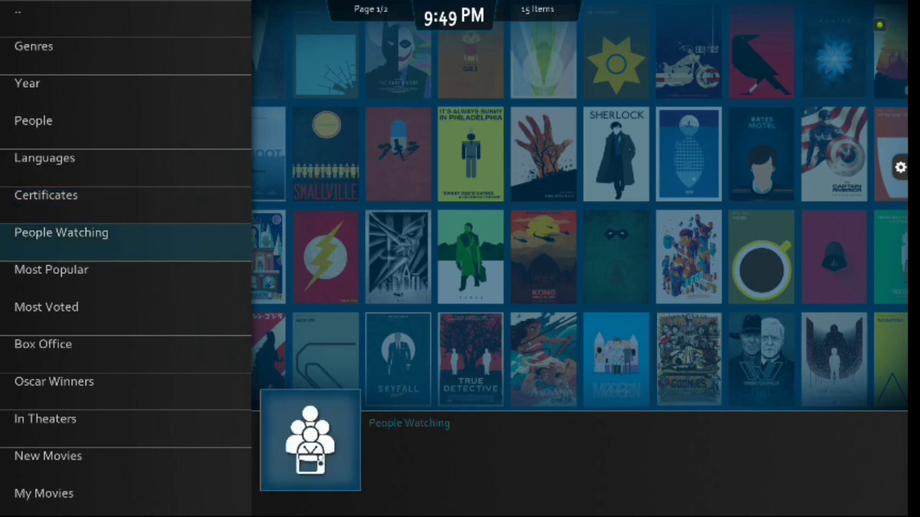
{"action": "key", "text": "Return"}
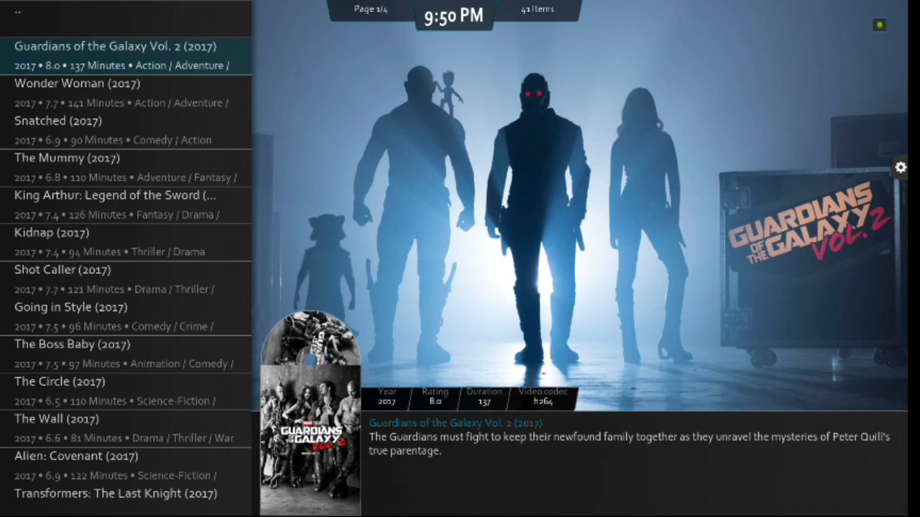
- Browse the People Watching movies from Guardians of the Galaxy Vol. 2 down to The Boss Baby, viewing their artwork and descriptions
{"action": "key", "text": "Down"}
{"action": "key", "text": "Down"}
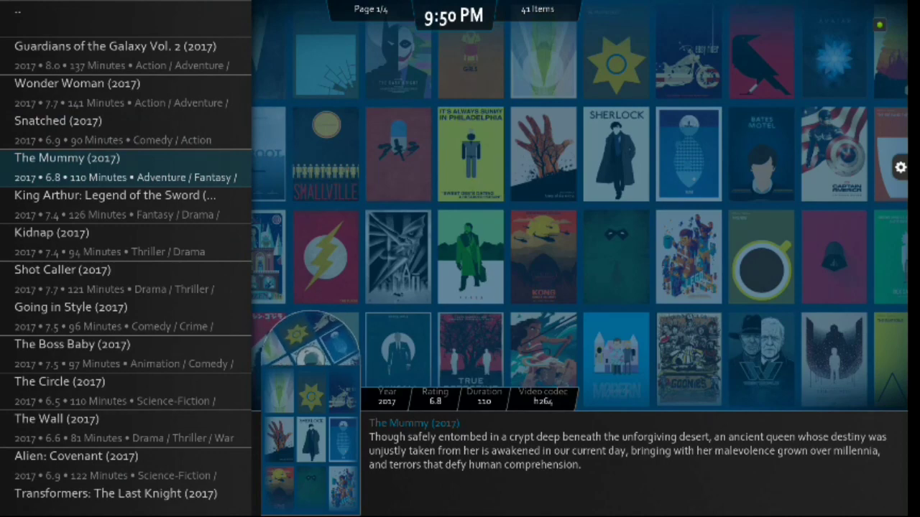
{"action": "key", "text": "Down"}
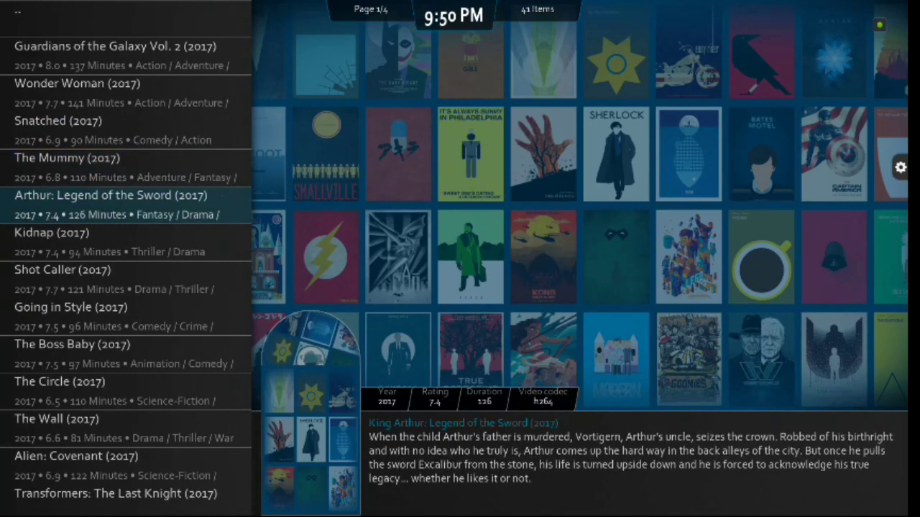
{"action": "key", "text": "Down"}
{"action": "key", "text": "Down"}
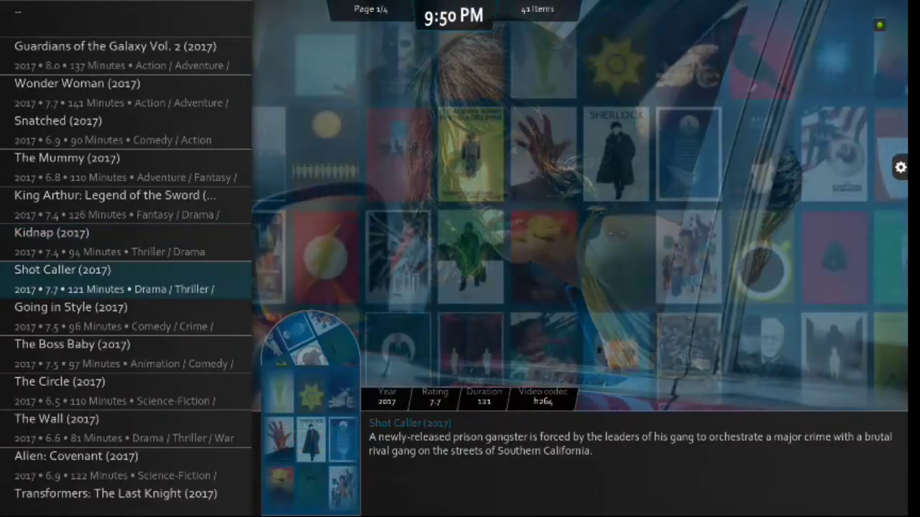
{"action": "key", "text": "Down"}
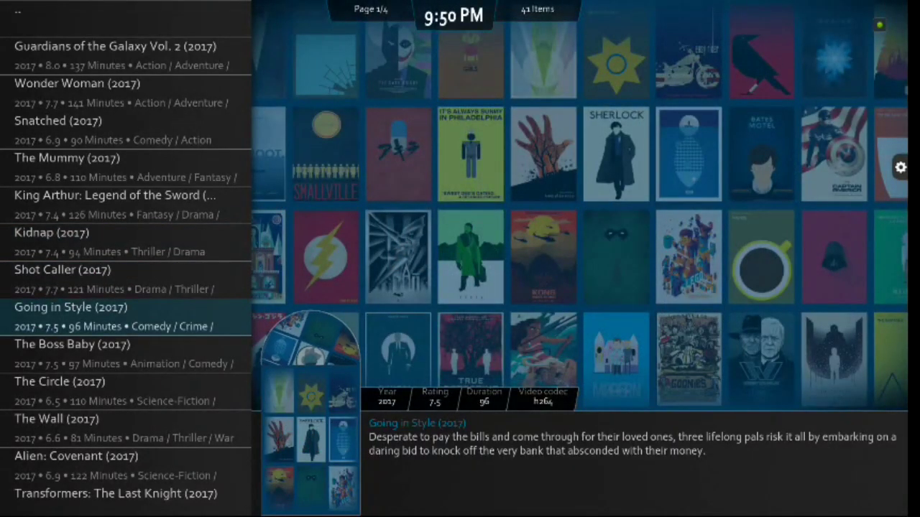
{"action": "key", "text": "Down"}
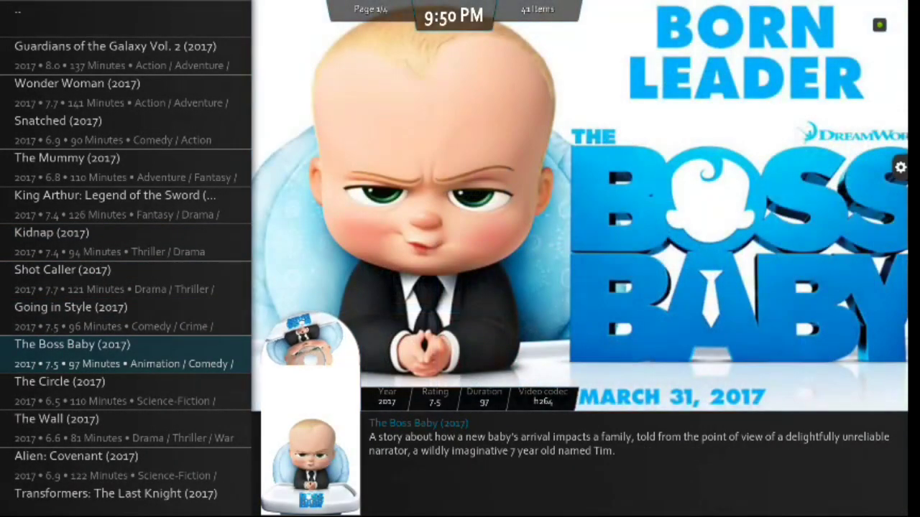
- Return to the movie category list and look through the categories below People Watching, starting with Most Popular
{"action": "key", "text": "BackSpace"}
{"action": "key", "text": "Down"}
{"action": "key", "text": "Down"}
{"action": "key", "text": "Down"}
{"action": "key", "text": "Down"}
{"action": "key", "text": "Down"}
{"action": "key", "text": "Down"}
{"action": "key", "text": "Down"}
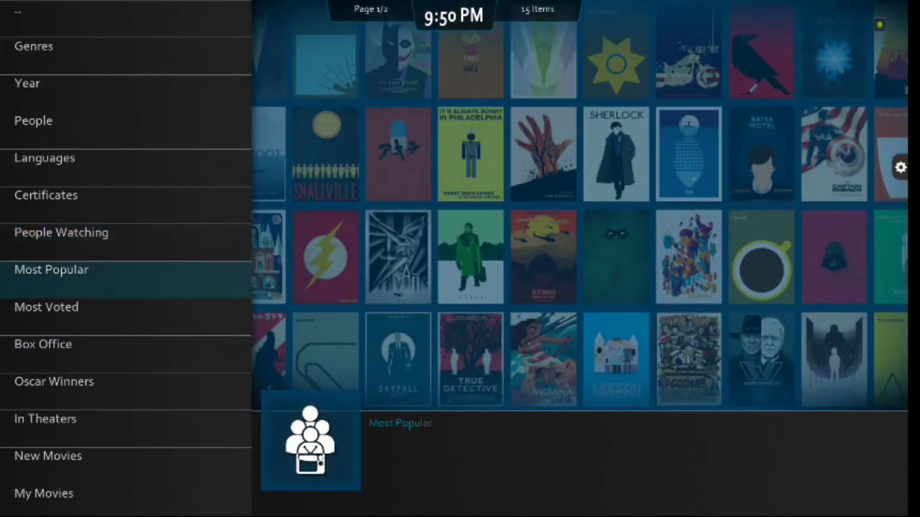
{"action": "key", "text": "Down"}
{"action": "key", "text": "Down"}
- Look through the movie add-on shortcuts beneath Movies on the home screen, from 1080p Movies past The Pyramid and around to Bubbles
{"action": "key", "text": "Down"}
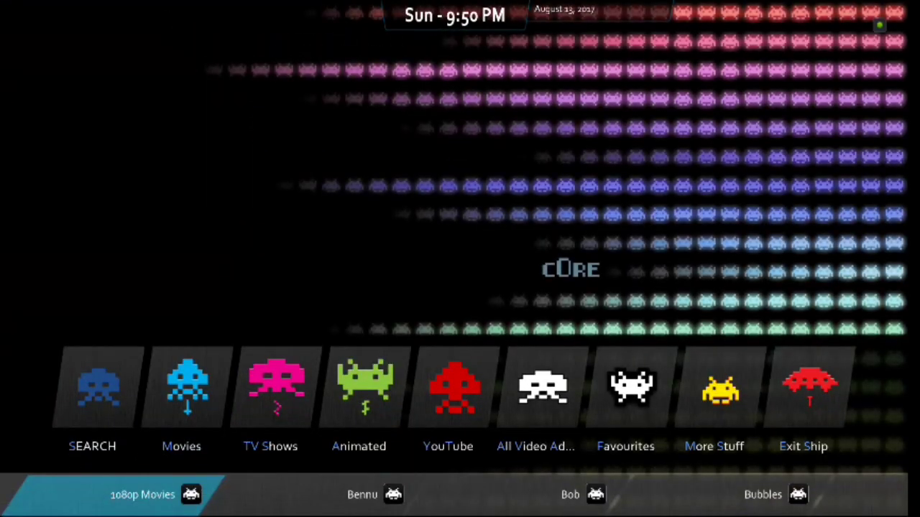
{"action": "key", "text": "Right"}
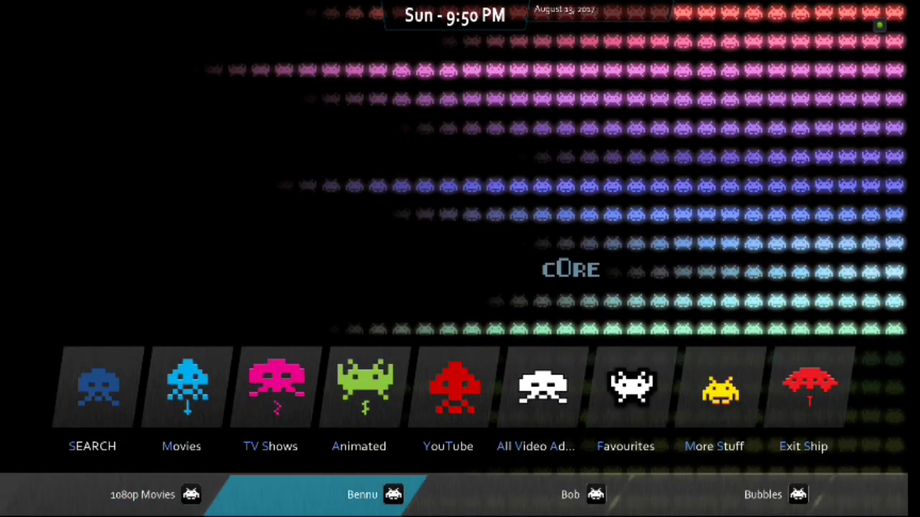
{"action": "key", "text": "Right"}
{"action": "key", "text": "Right"}
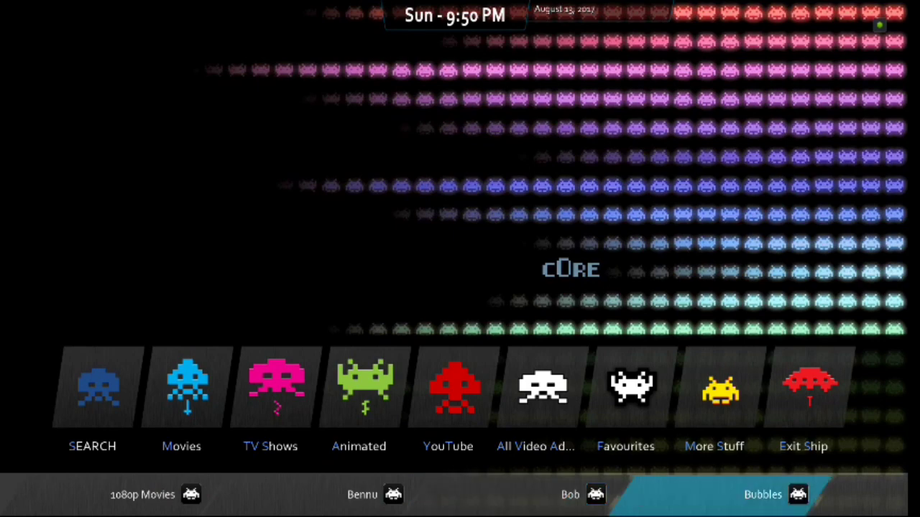
{"action": "key", "text": "Right"}
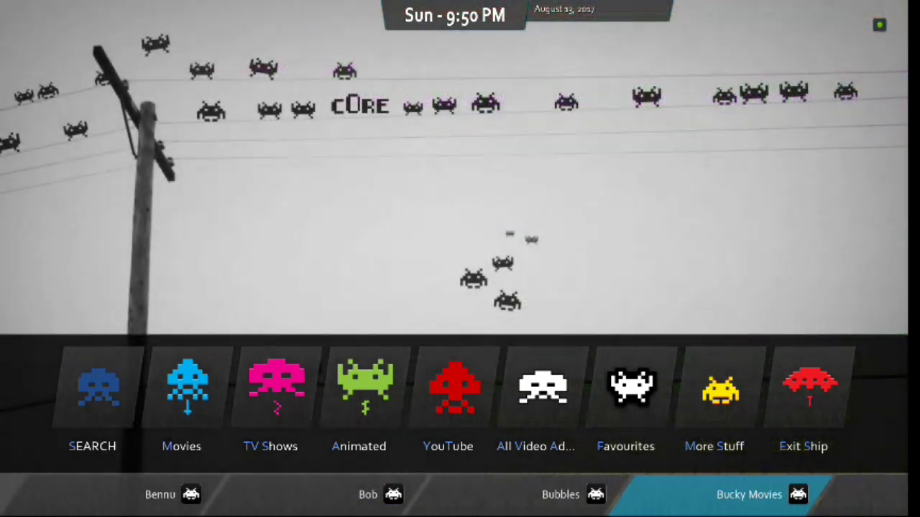
{"action": "key", "text": "Right"}
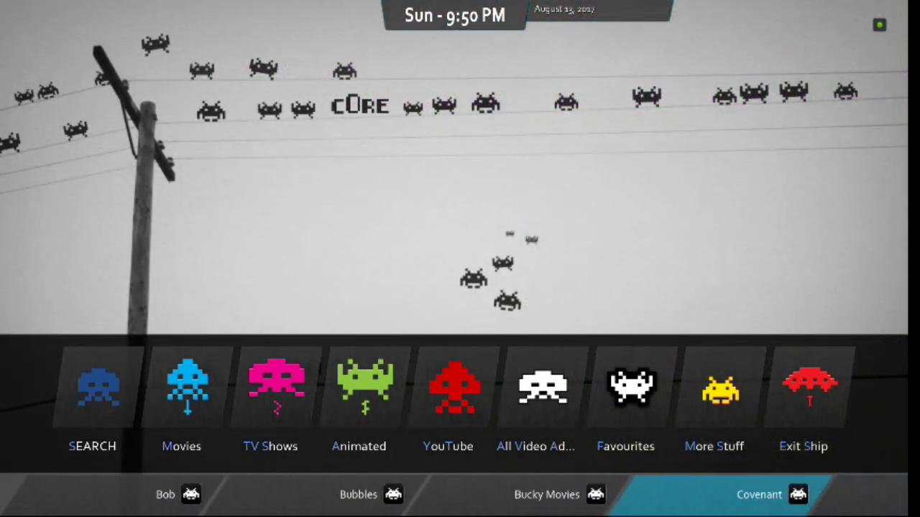
{"action": "key", "text": "Right"}
{"action": "key", "text": "Right"}
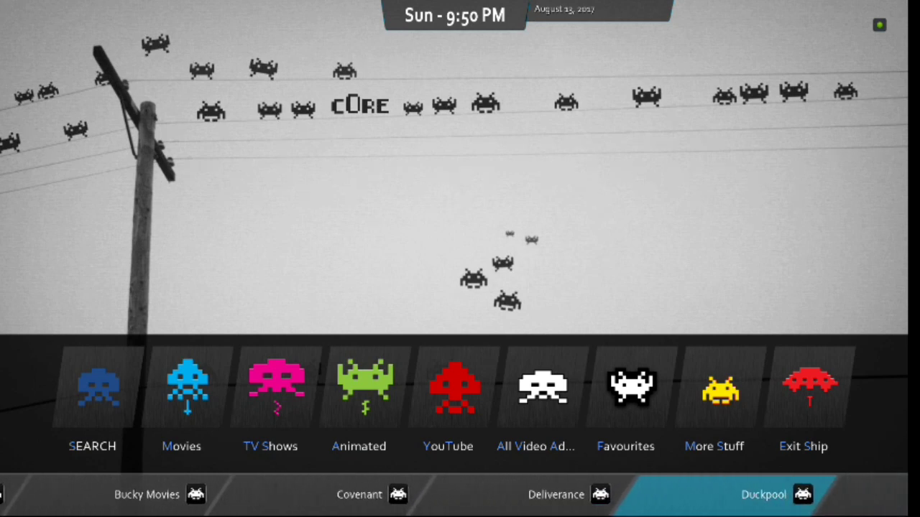
{"action": "key", "text": "Right"}
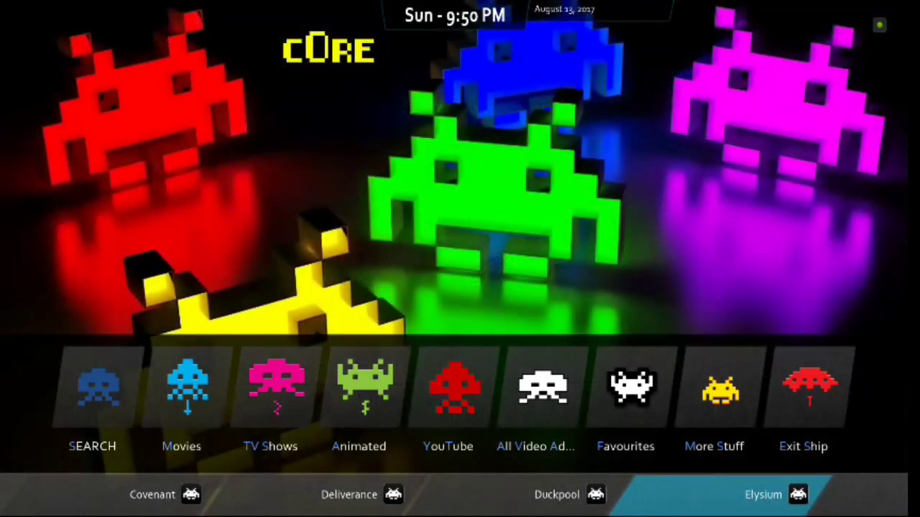
{"action": "key", "text": "Right"}
{"action": "key", "text": "Right"}
{"action": "key", "text": "Right"}
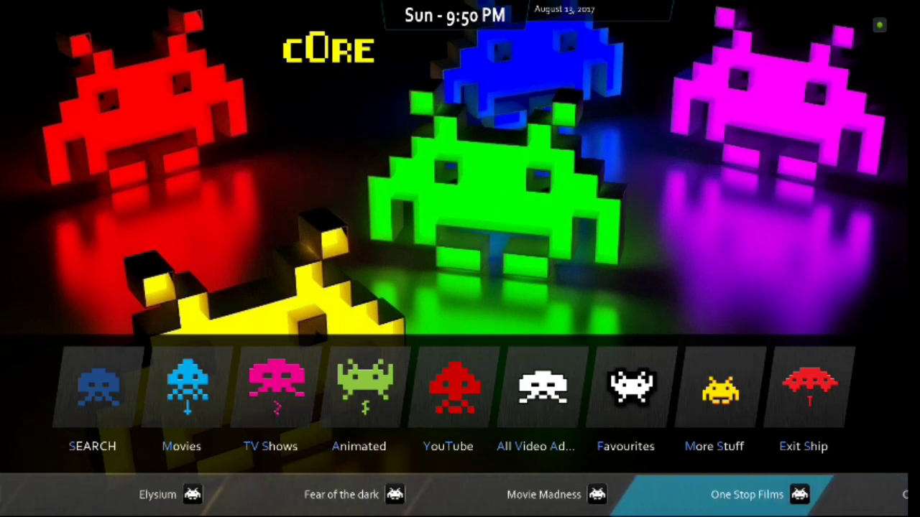
{"action": "key", "text": "Right"}
{"action": "key", "text": "Right"}
{"action": "key", "text": "Right"}
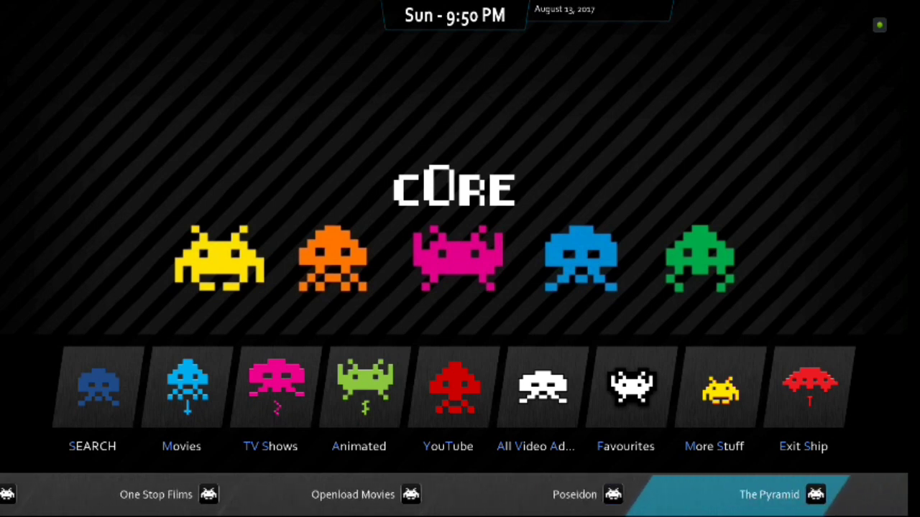
{"action": "key", "text": "Right"}
{"action": "key", "text": "Right"}
{"action": "key", "text": "Right"}
{"action": "key", "text": "Right"}
{"action": "key", "text": "Right"}
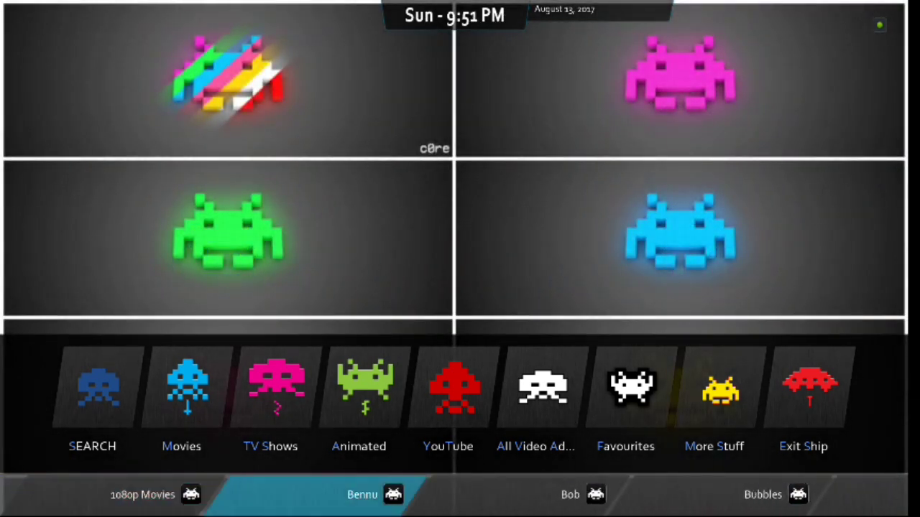
{"action": "key", "text": "Right"}
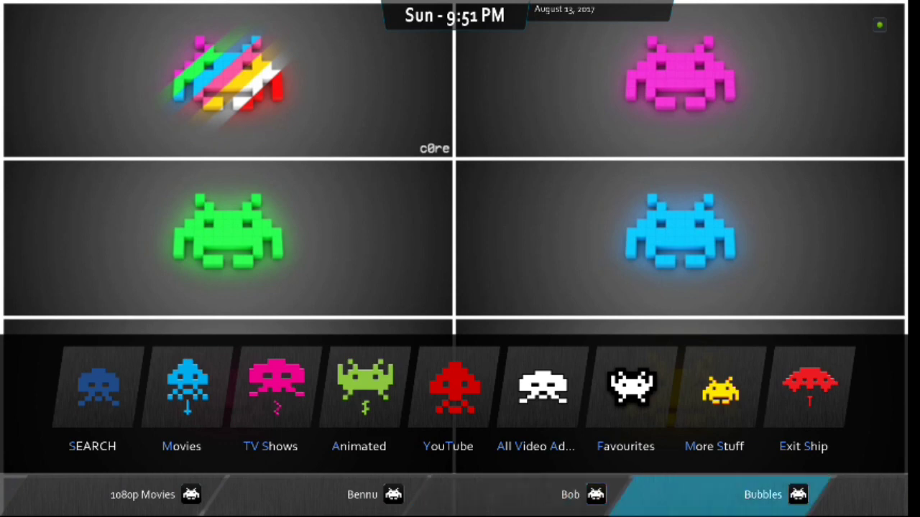
- Open the Deliverance add-on from the movie shortcuts on the home screen
{"action": "key", "text": "Left"}
{"action": "key", "text": "Left"}
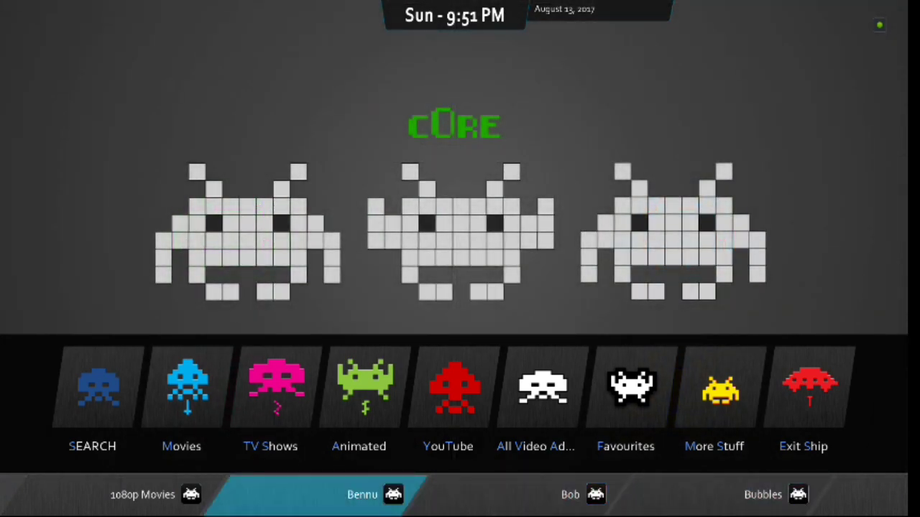
{"action": "key", "text": "Right"}
{"action": "key", "text": "Right"}
{"action": "key", "text": "Right"}
{"action": "key", "text": "Right"}
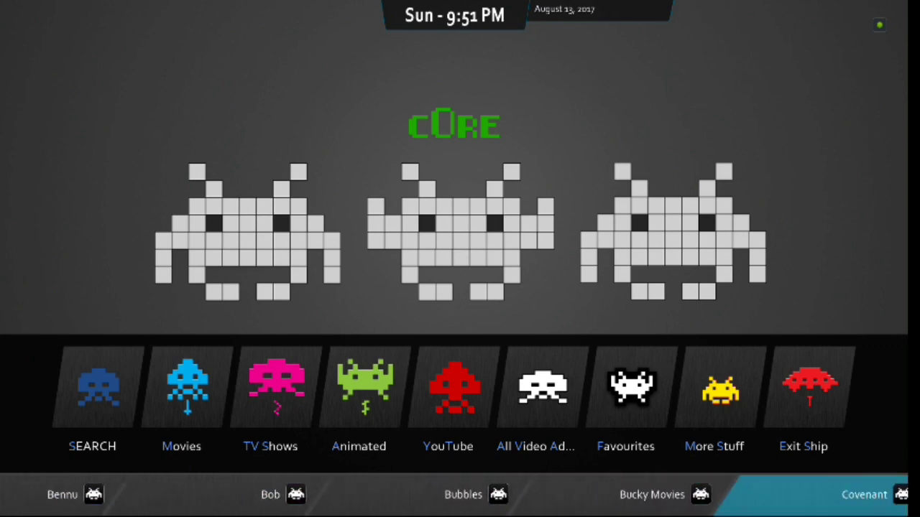
{"action": "key", "text": "Right"}
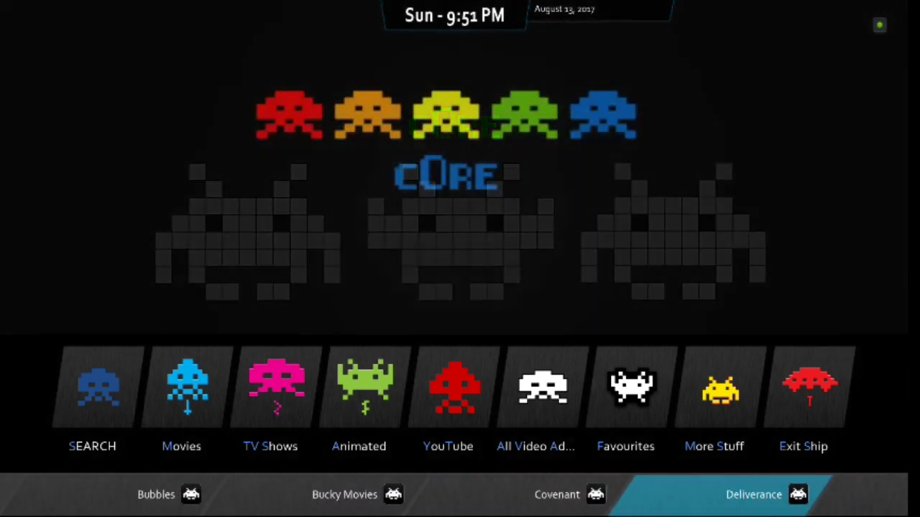
{"action": "key", "text": "Return"}
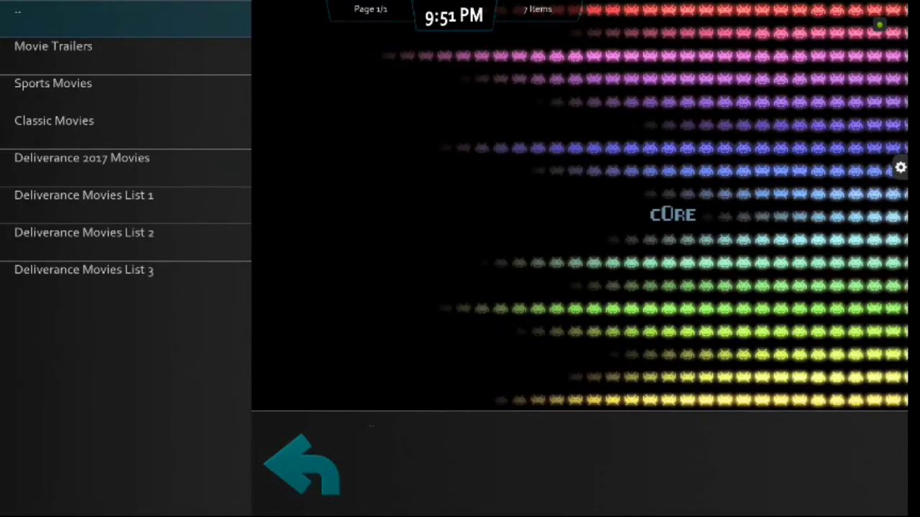
- Look through the Deliverance categories, from Movie Trailers down to Deliverance Movies List 3, and their descriptions
{"action": "key", "text": "Down"}
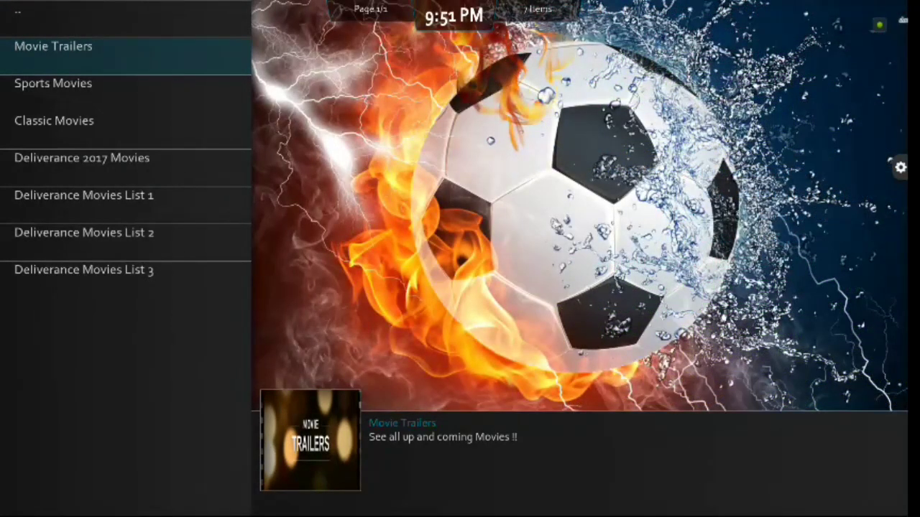
{"action": "key", "text": "Down"}
{"action": "key", "text": "Up"}
{"action": "key", "text": "Down"}
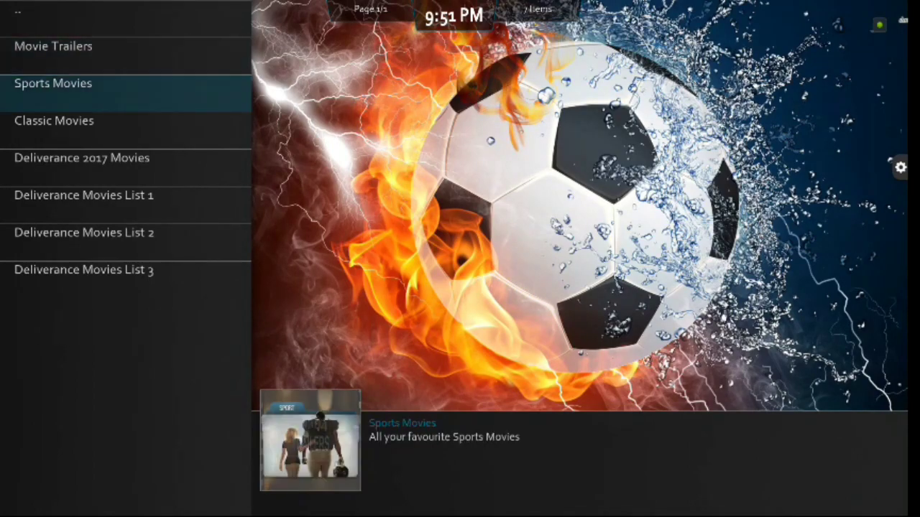
{"action": "key", "text": "Down"}
{"action": "key", "text": "Down"}
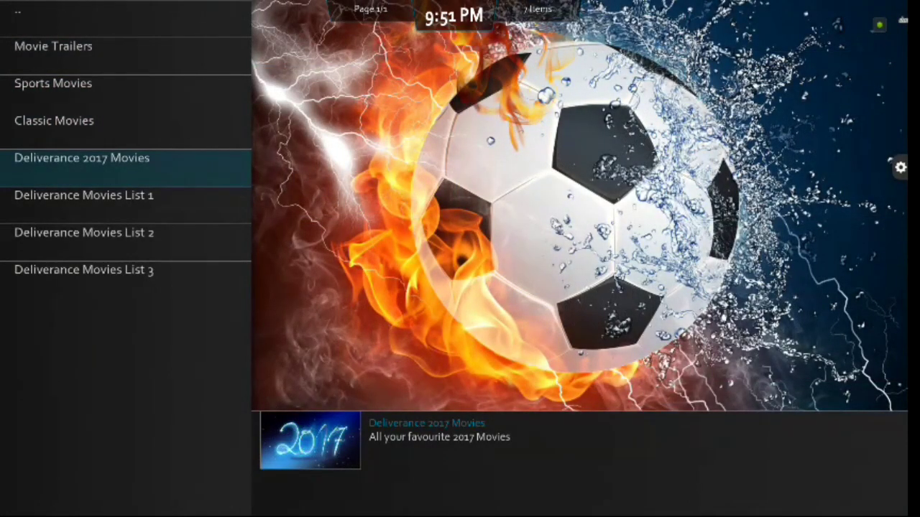
{"action": "key", "text": "Down"}
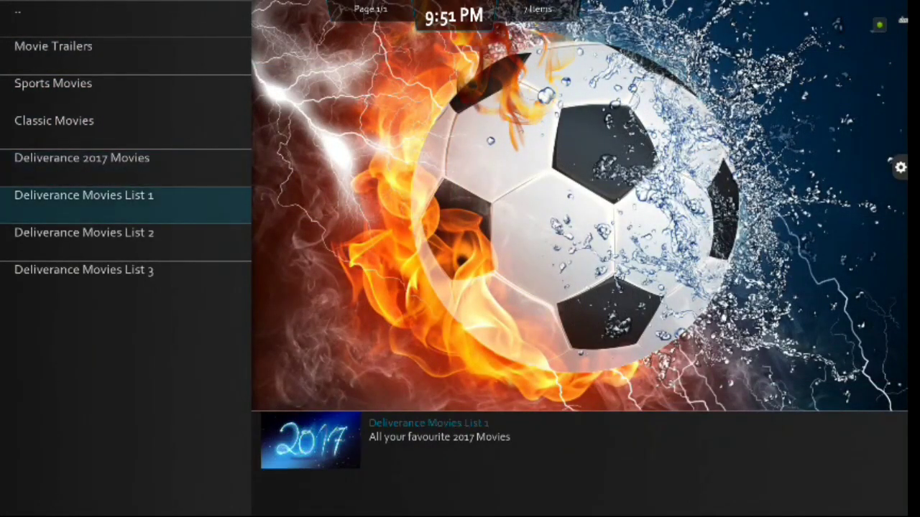
{"action": "key", "text": "Down"}
{"action": "key", "text": "Down"}
- Open the Deliverance 2017 Movies category
{"action": "key", "text": "Up"}
{"action": "key", "text": "Up"}
{"action": "key", "text": "Up"}
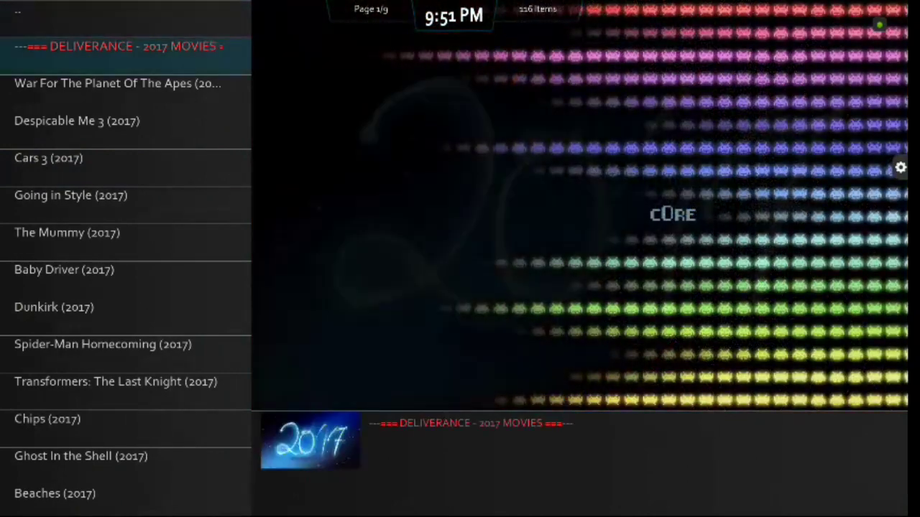
- Look through the 2017 movie titles in Deliverance, from War For The Planet Of The Apes down past Jawbone
{"action": "key", "text": "Down"}
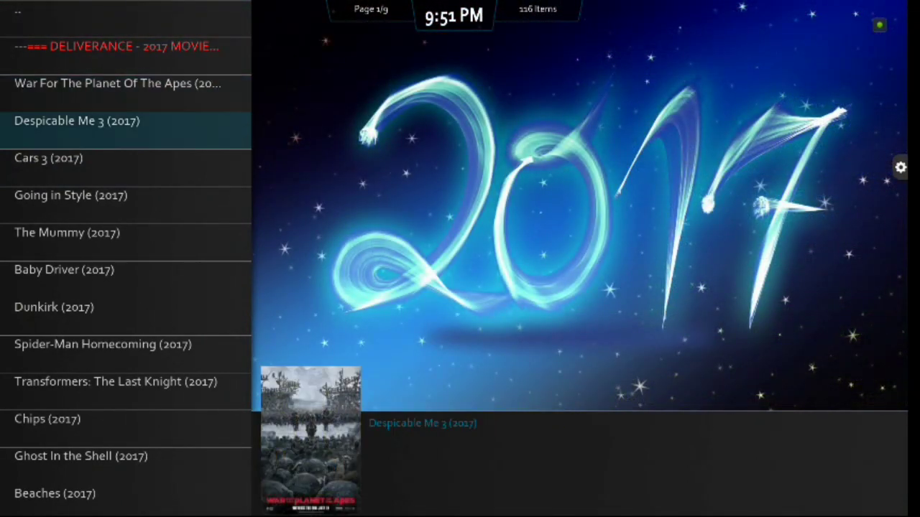
{"action": "key", "text": "Down"}
{"action": "key", "text": "Down"}
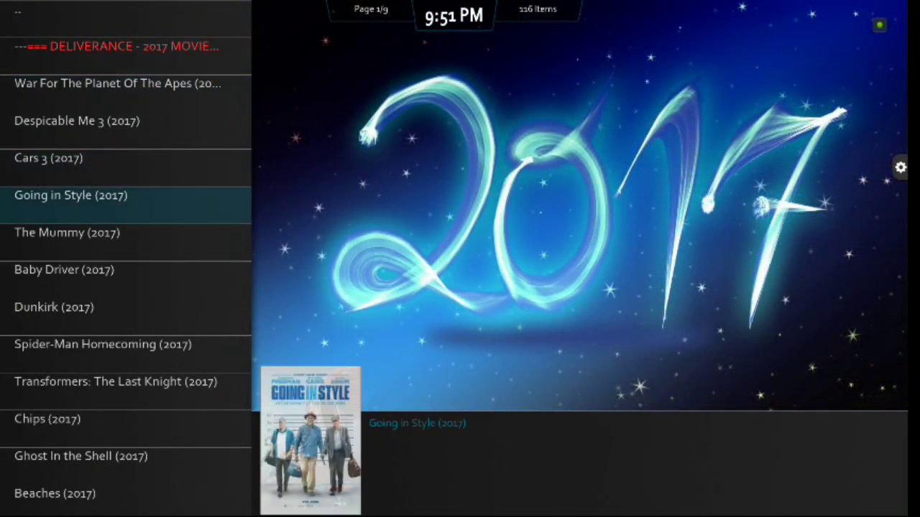
{"action": "key", "text": "Down"}
{"action": "key", "text": "Down"}
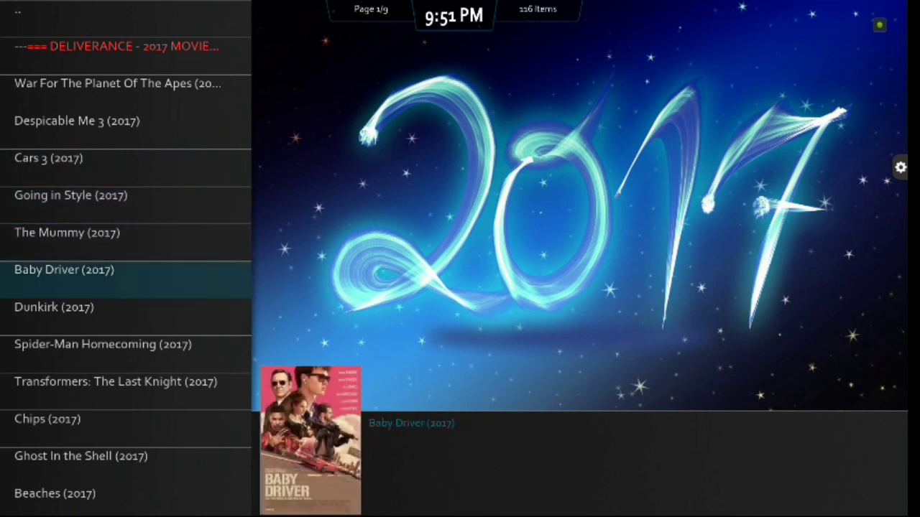
{"action": "key", "text": "Down"}
{"action": "key", "text": "Down"}
{"action": "key", "text": "Down"}
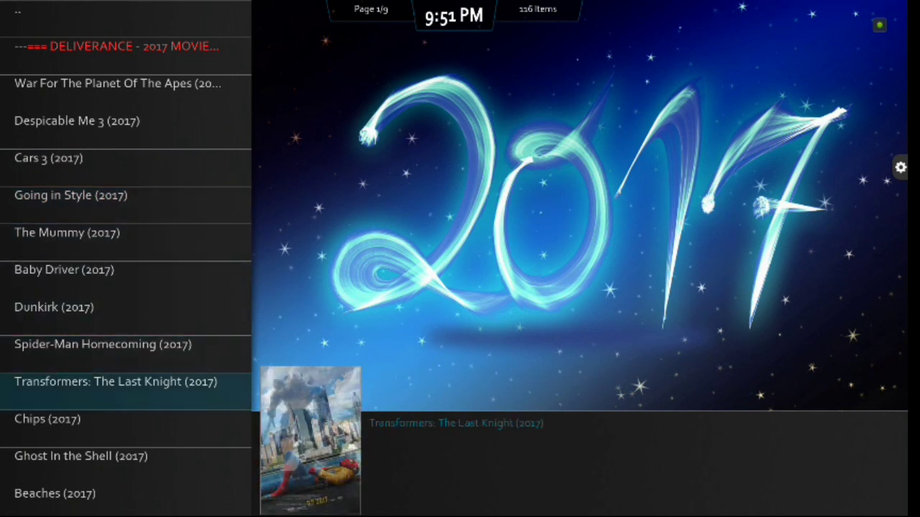
{"action": "key", "text": "Down"}
{"action": "key", "text": "Down"}
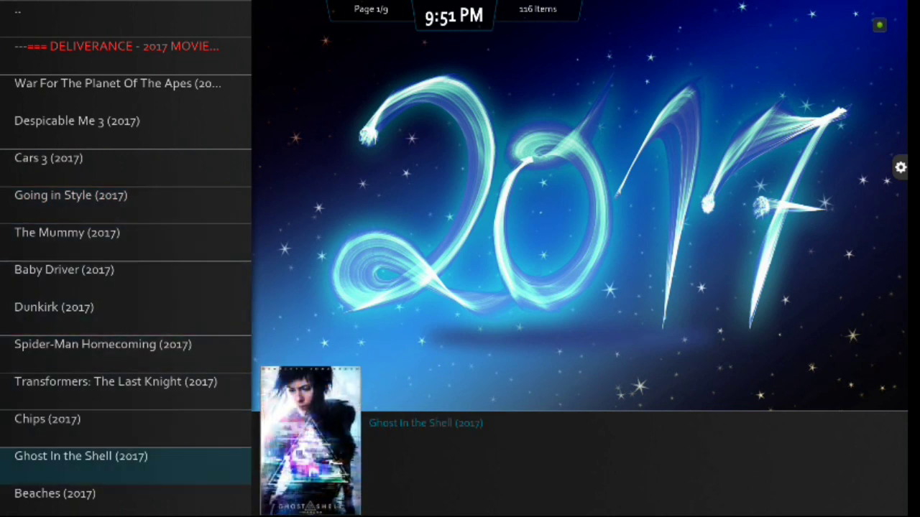
{"action": "key", "text": "Down"}
{"action": "key", "text": "Down"}
{"action": "key", "text": "Down"}
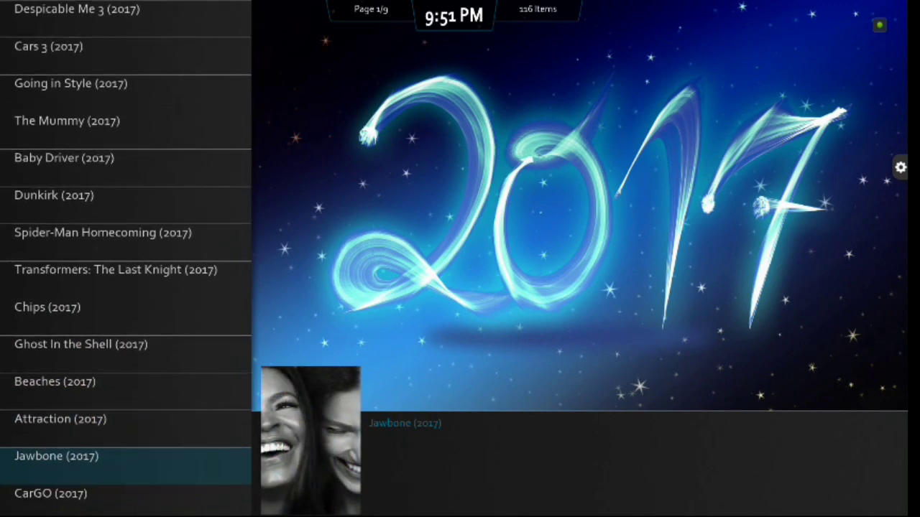
{"action": "key", "text": "Down"}
{"action": "key", "text": "Down"}
- Leave the Deliverance add-on for the home screen and open the TV Shows section
{"action": "key", "text": "BackSpace"}
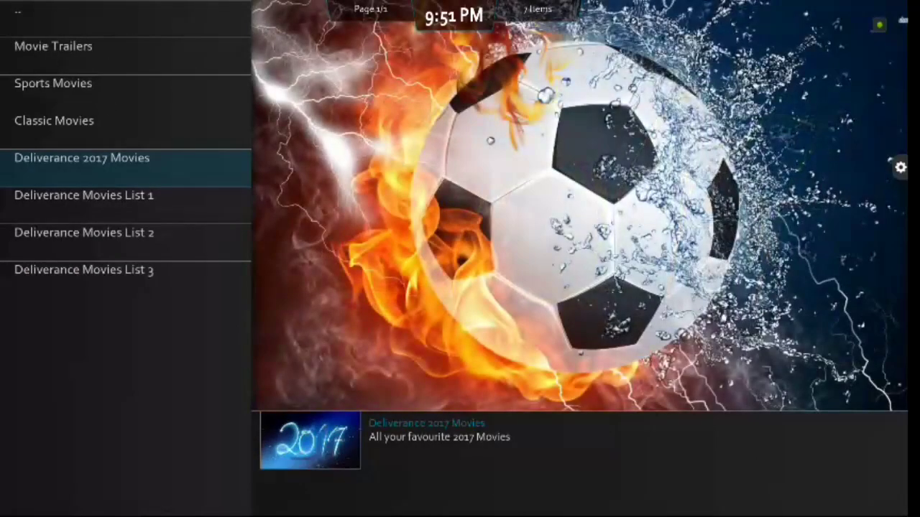
{"action": "key", "text": "BackSpace"}
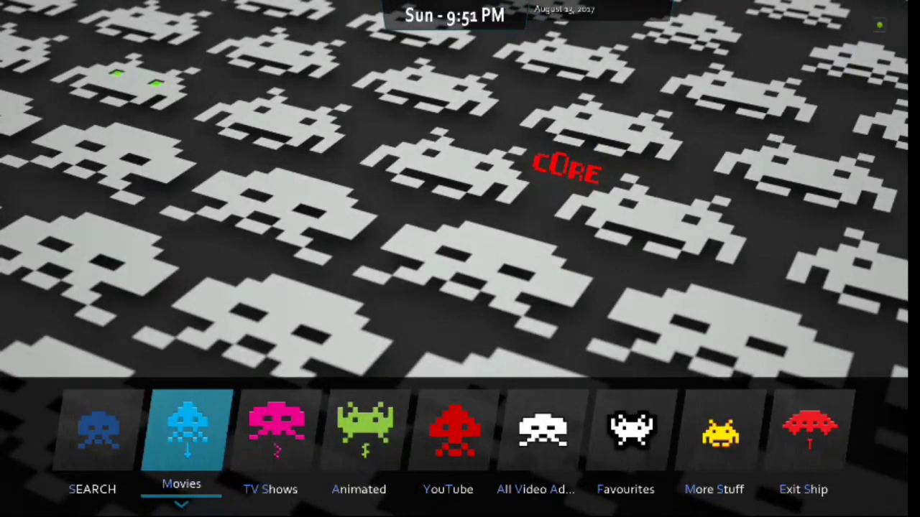
{"action": "key", "text": "Right"}
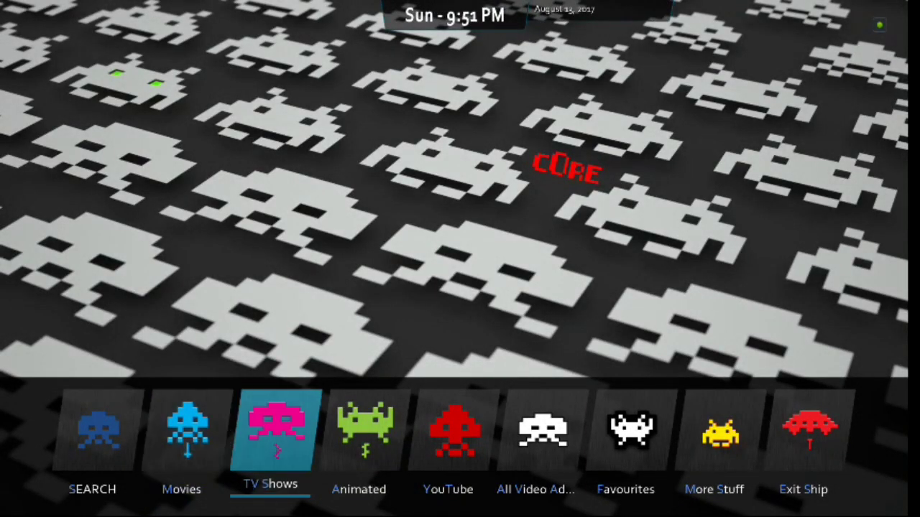
{"action": "key", "text": "Return"}
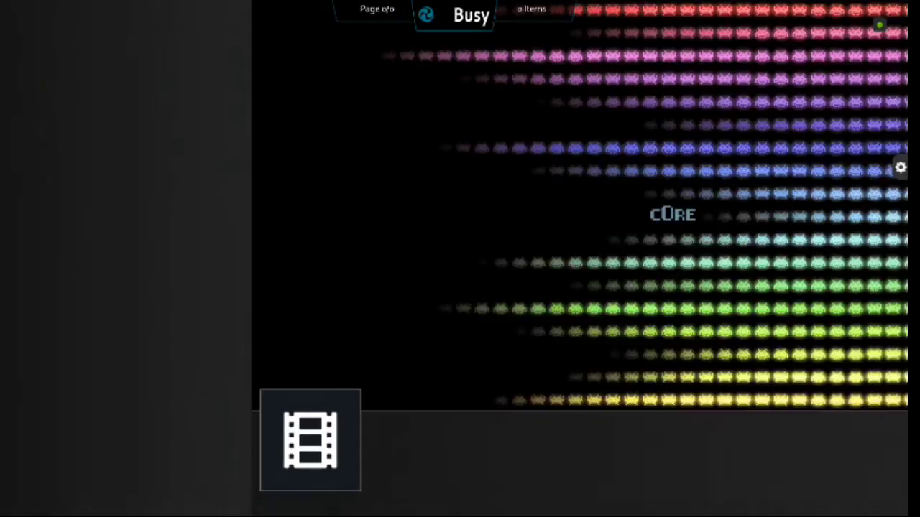
- Look through the TV Shows categories, from Genres down to Search
{"action": "key", "text": "Down"}
{"action": "key", "text": "Down"}
{"action": "key", "text": "Down"}
{"action": "key", "text": "Down"}
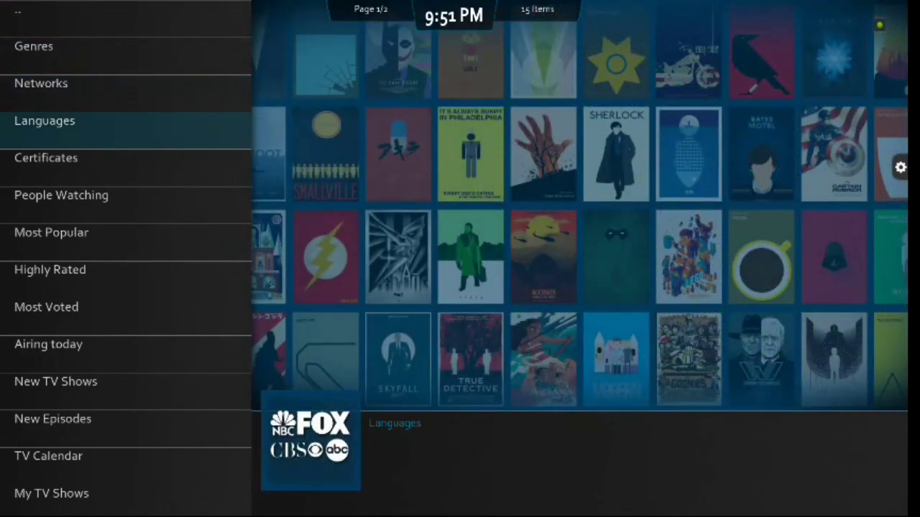
{"action": "key", "text": "Down"}
{"action": "key", "text": "Down"}
{"action": "key", "text": "Down"}
{"action": "key", "text": "Down"}
{"action": "key", "text": "Down"}
{"action": "key", "text": "Down"}
{"action": "key", "text": "Down"}
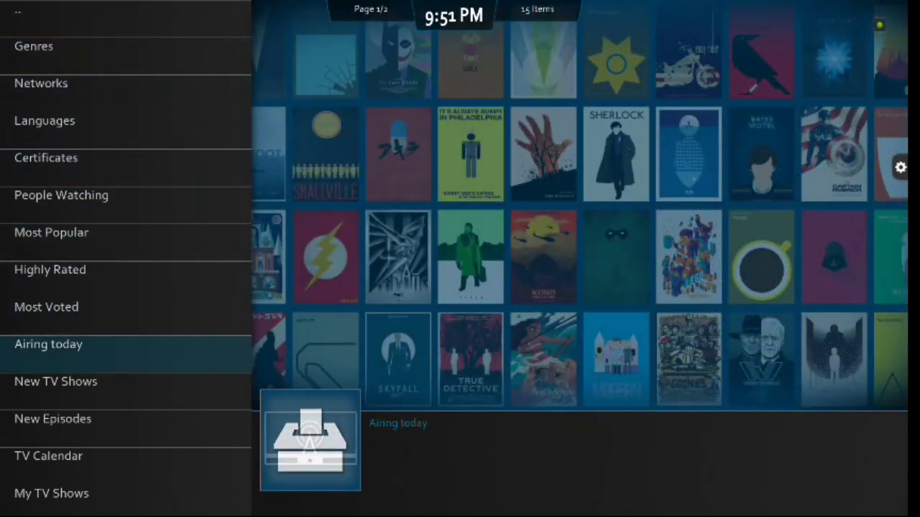
{"action": "key", "text": "Down"}
{"action": "key", "text": "Down"}
{"action": "key", "text": "Down"}
{"action": "key", "text": "Down"}
{"action": "key", "text": "Down"}
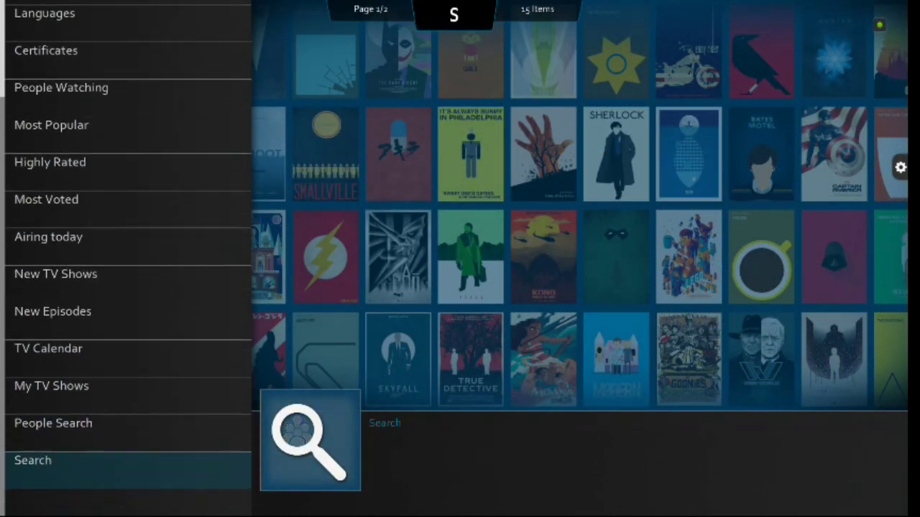
- Open the Game of Thrones season list from the TV show categories
{"action": "key", "text": "Down"}
{"action": "key", "text": "Down"}
{"action": "key", "text": "Down"}
{"action": "key", "text": "Down"}
{"action": "key", "text": "Down"}
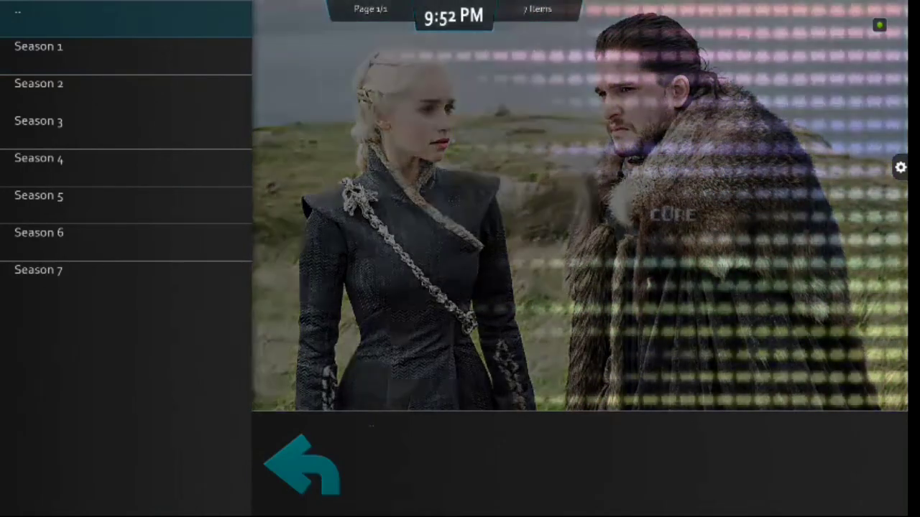
- Open Season 7 of Game of Thrones
{"action": "key", "text": "Down"}
{"action": "key", "text": "Down"}
{"action": "key", "text": "Down"}
{"action": "key", "text": "Down"}
{"action": "key", "text": "Down"}
{"action": "key", "text": "Down"}
{"action": "key", "text": "Down"}
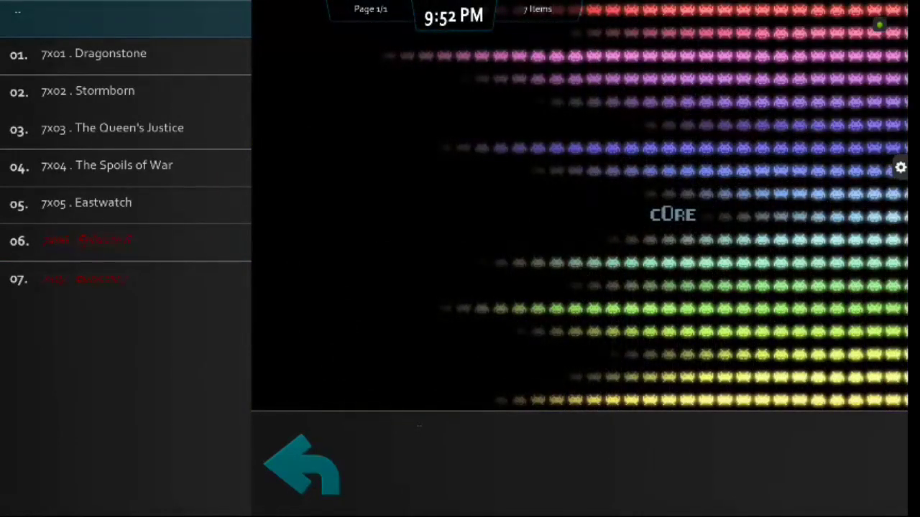
- Look through the Season 7 episodes down to Eastwatch and read its description
{"action": "key", "text": "Down"}
{"action": "key", "text": "Down"}
{"action": "key", "text": "Down"}
{"action": "key", "text": "Down"}
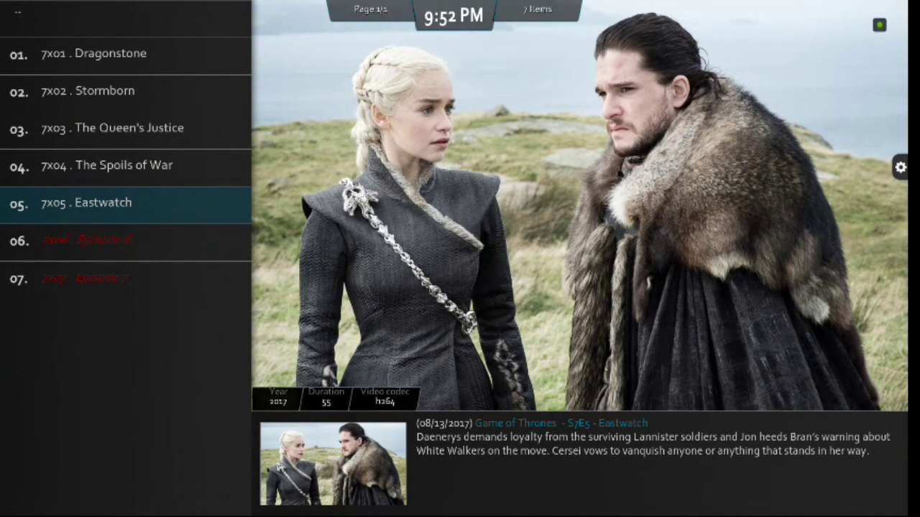
{"action": "key", "text": "Up"}
{"action": "key", "text": "Up"}
{"action": "key", "text": "Up"}
- Back out of the Game of Thrones and TV show listings to the home screen
{"action": "key", "text": "BackSpace"}
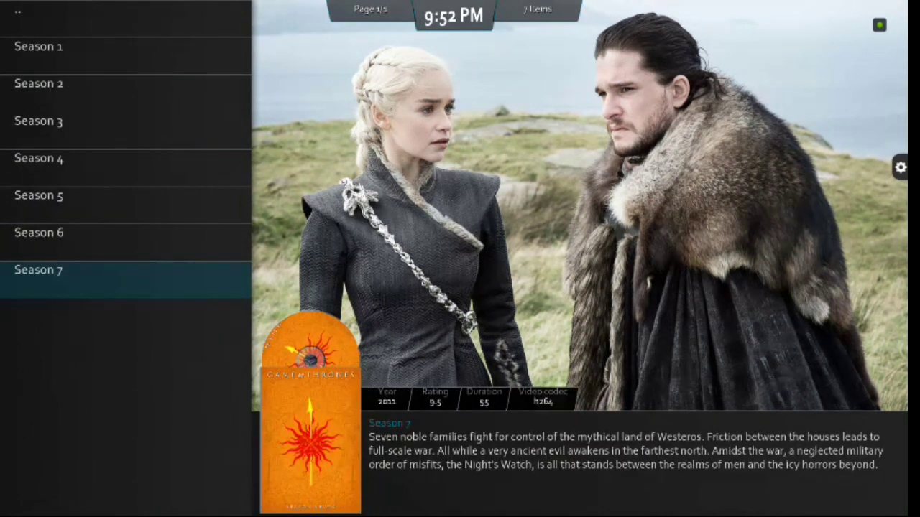
{"action": "key", "text": "BackSpace"}
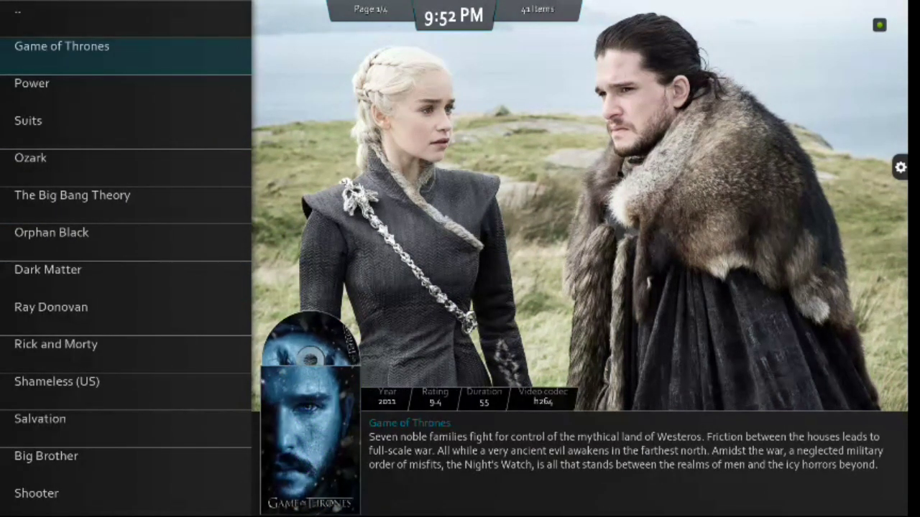
{"action": "key", "text": "BackSpace"}
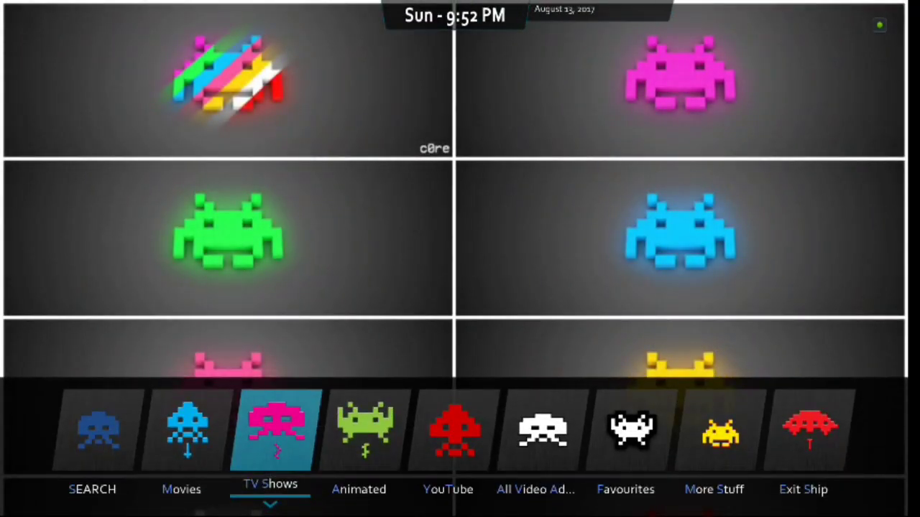
- Look through the TV add-on shortcuts beneath TV Shows on the home screen, from Bob past The Pyramid and around again
{"action": "key", "text": "Down"}
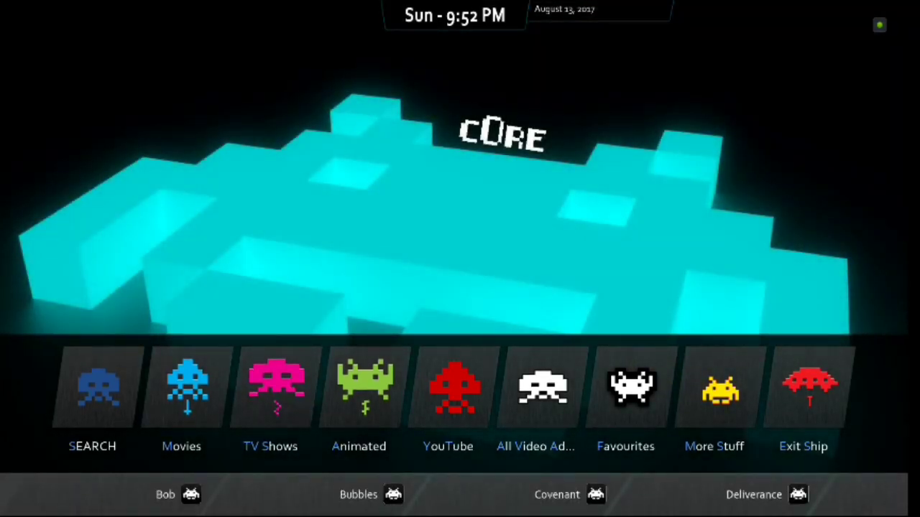
{"action": "key", "text": "Down"}
{"action": "key", "text": "Right"}
{"action": "key", "text": "Right"}
{"action": "key", "text": "Right"}
{"action": "key", "text": "Right"}
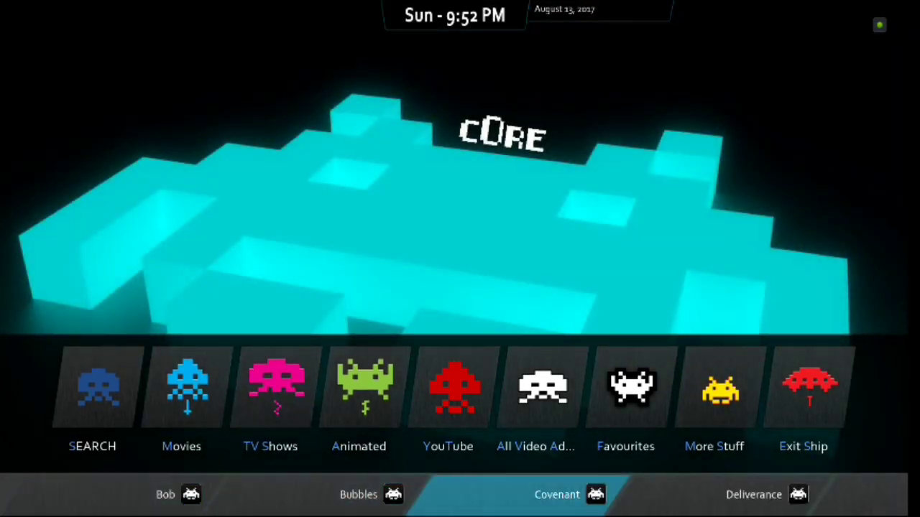
{"action": "key", "text": "Right"}
{"action": "key", "text": "Right"}
{"action": "key", "text": "Right"}
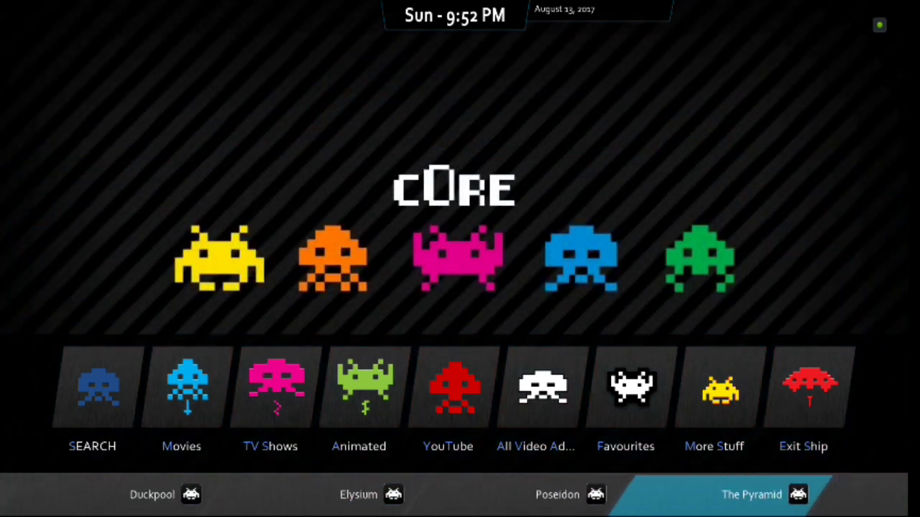
{"action": "key", "text": "Right"}
{"action": "key", "text": "Right"}
{"action": "key", "text": "Right"}
{"action": "key", "text": "Right"}
{"action": "key", "text": "Right"}
{"action": "key", "text": "Right"}
{"action": "key", "text": "Right"}
{"action": "key", "text": "Right"}
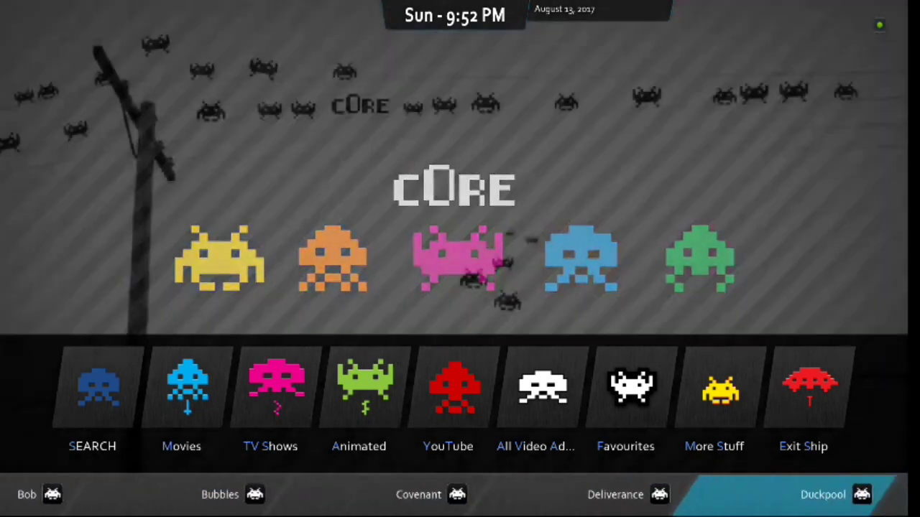
{"action": "key", "text": "Right"}
{"action": "key", "text": "Left"}
{"action": "key", "text": "Left"}
{"action": "key", "text": "Left"}
{"action": "key", "text": "Left"}
{"action": "key", "text": "Left"}
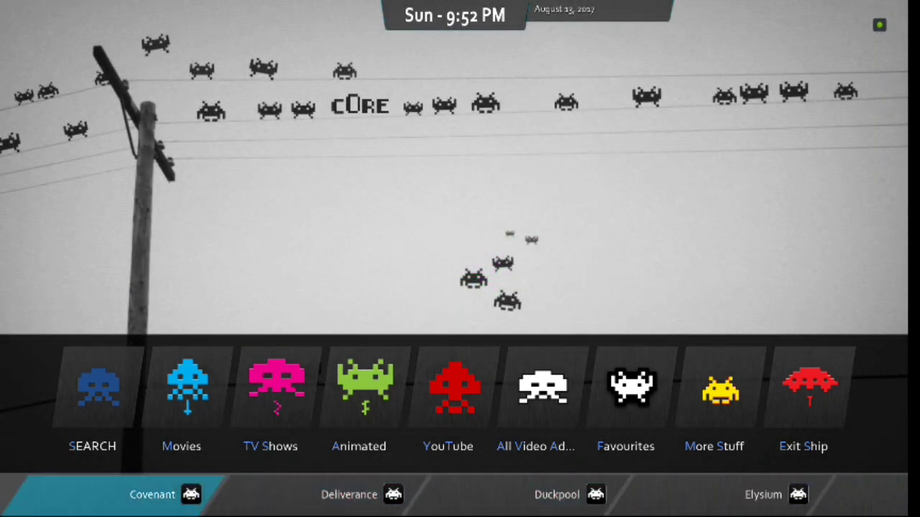
- Open the Poseidon add-on from the TV Shows shortcuts on the home screen
{"action": "key", "text": "Right"}
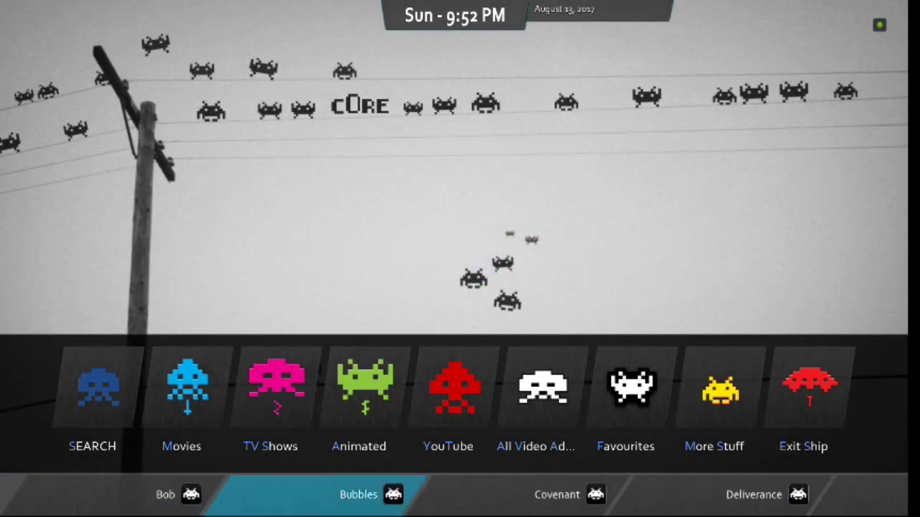
{"action": "key", "text": "Right"}
{"action": "key", "text": "Right"}
{"action": "key", "text": "Right"}
{"action": "key", "text": "Right"}
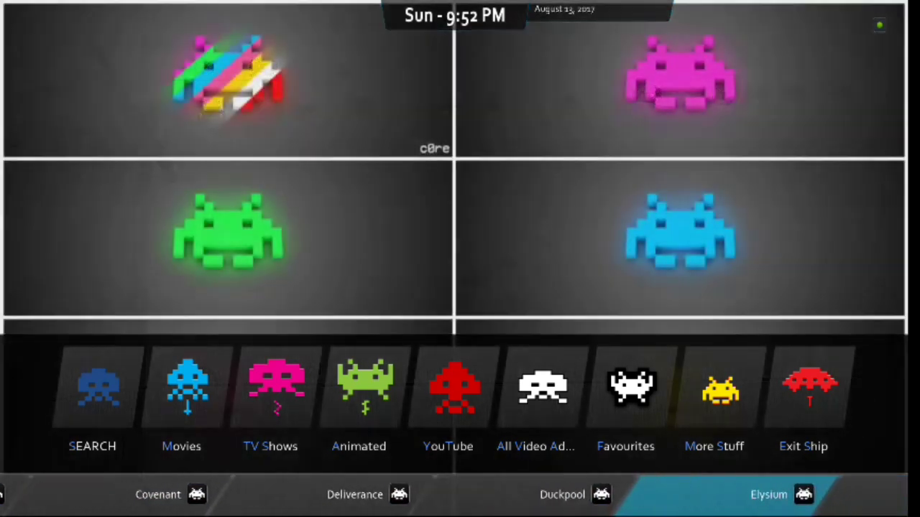
{"action": "key", "text": "Right"}
{"action": "key", "text": "Right"}
{"action": "key", "text": "Left"}
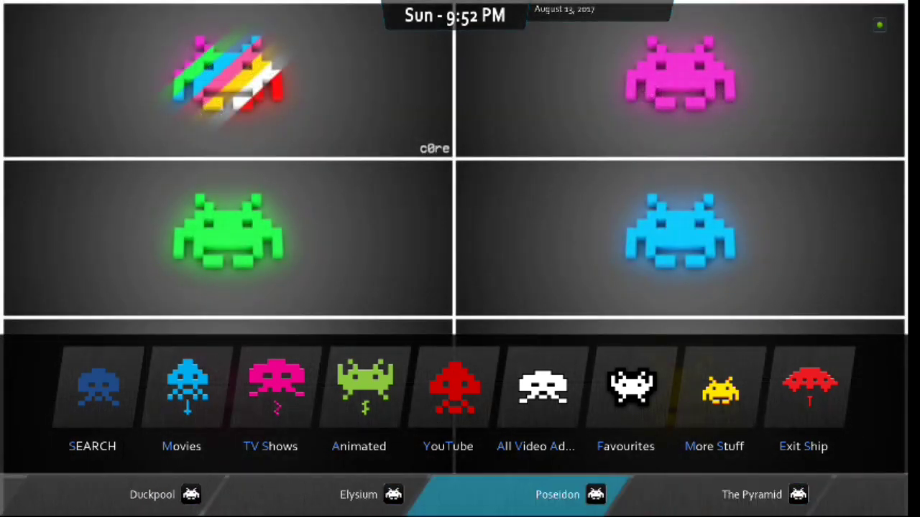
{"action": "key", "text": "Return"}
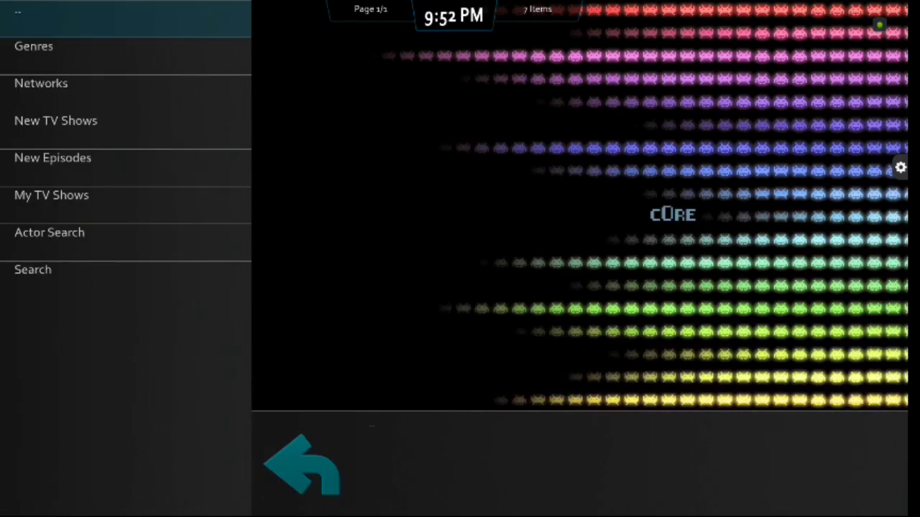
- Open the New TV Shows category in the Poseidon add-on
{"action": "key", "text": "Down"}
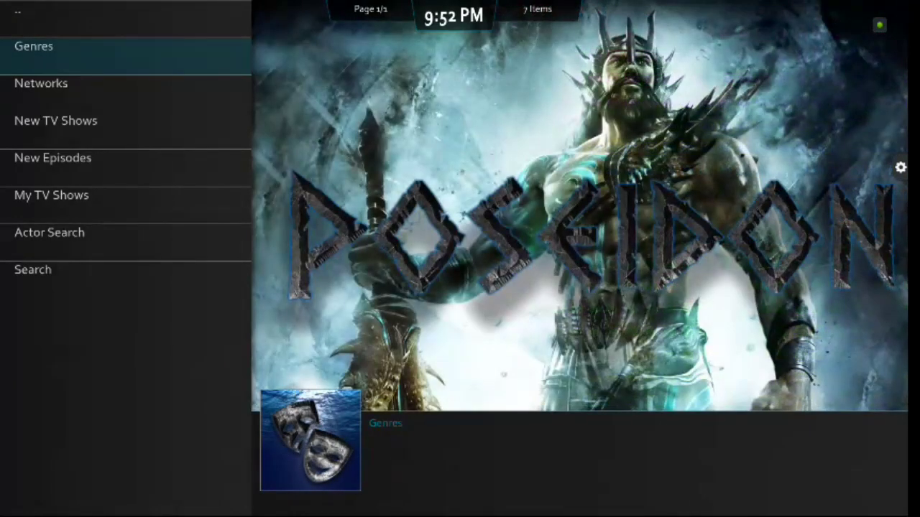
{"action": "key", "text": "Down"}
{"action": "key", "text": "Down"}
{"action": "key", "text": "Up"}
{"action": "key", "text": "Down"}
{"action": "key", "text": "Down"}
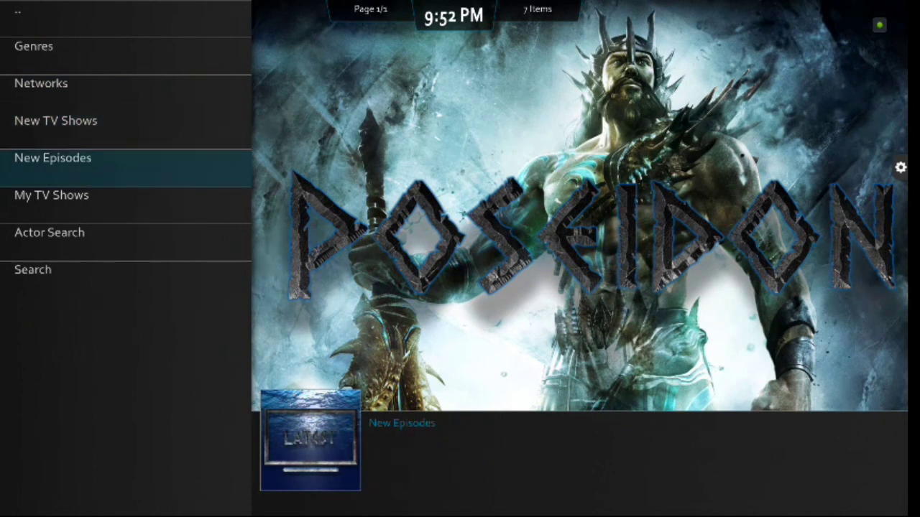
{"action": "key", "text": "Up"}
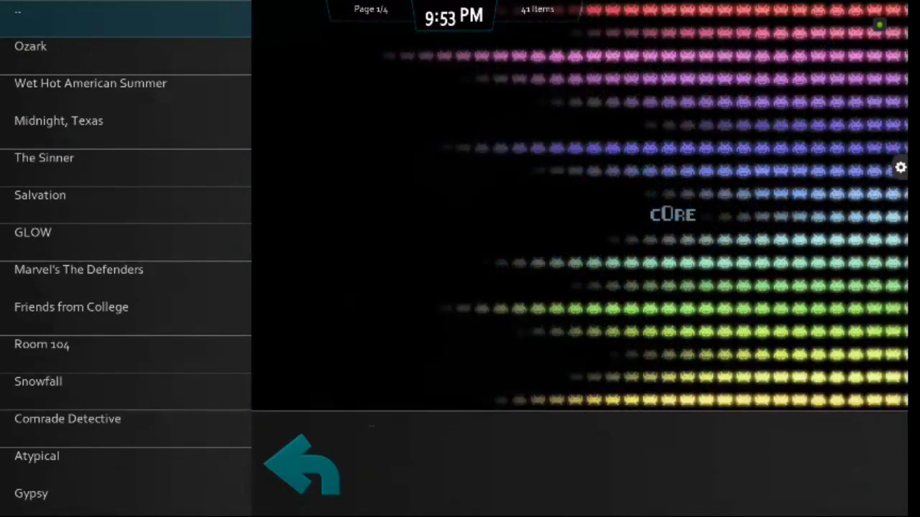
- Look through the new TV shows in Poseidon, from Ozark down to Room 104, and their descriptions
{"action": "key", "text": "Down"}
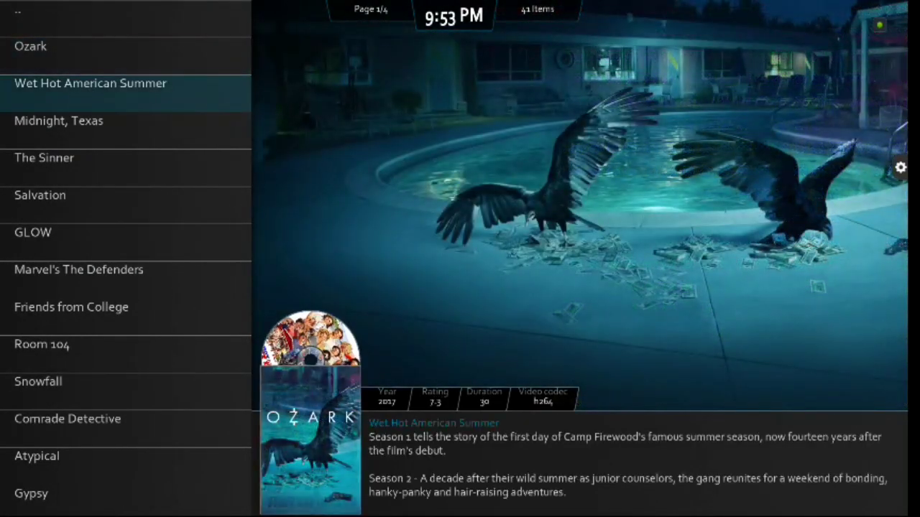
{"action": "key", "text": "Down"}
{"action": "key", "text": "Down"}
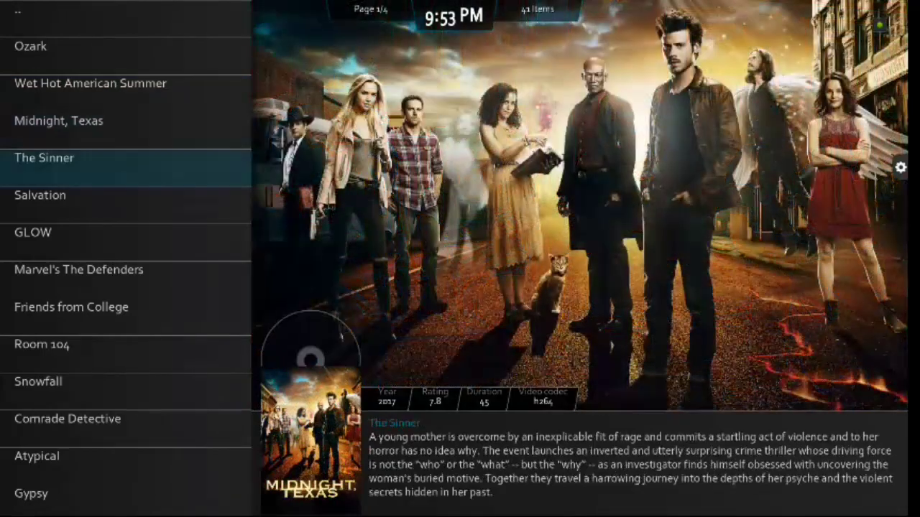
{"action": "key", "text": "Down"}
{"action": "key", "text": "Down"}
{"action": "key", "text": "Down"}
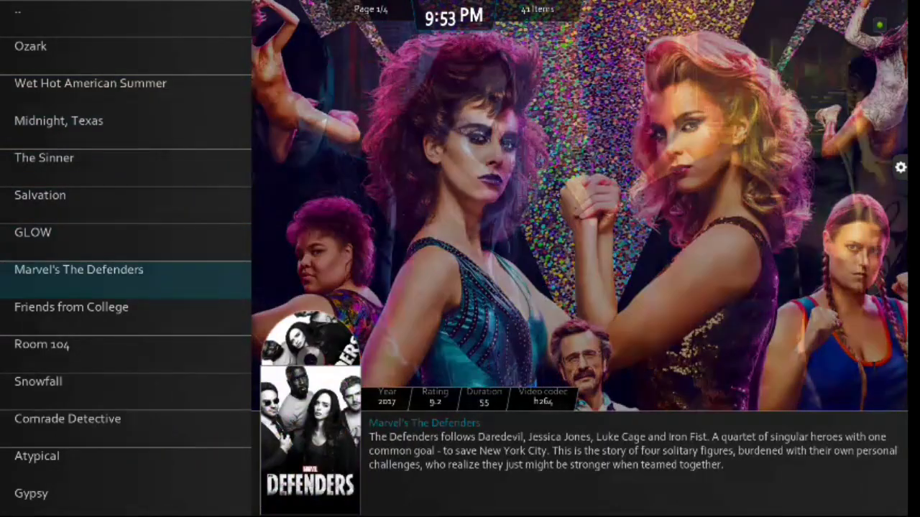
{"action": "key", "text": "Down"}
{"action": "key", "text": "Down"}
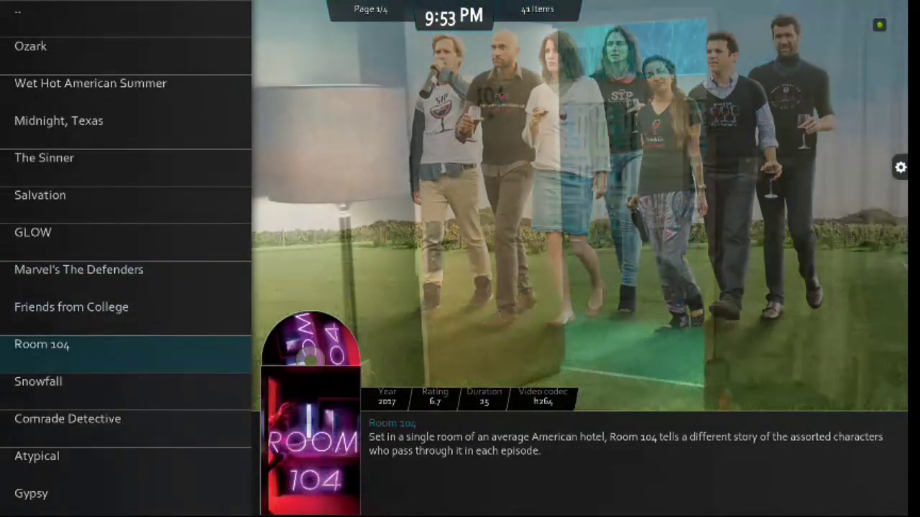
- Look through the new TV shows from Snowfall down to The Mist and return to the home screen
{"action": "key", "text": "Down"}
{"action": "key", "text": "Down"}
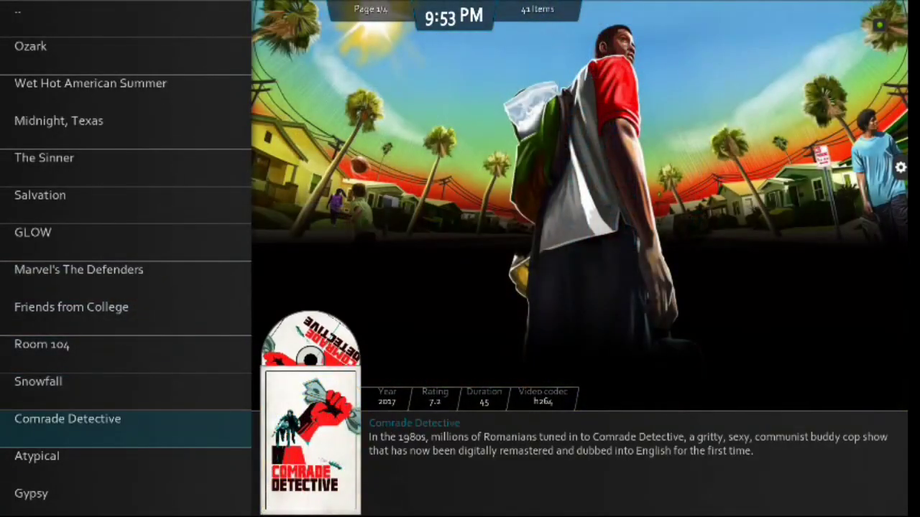
{"action": "key", "text": "Down"}
{"action": "key", "text": "Down"}
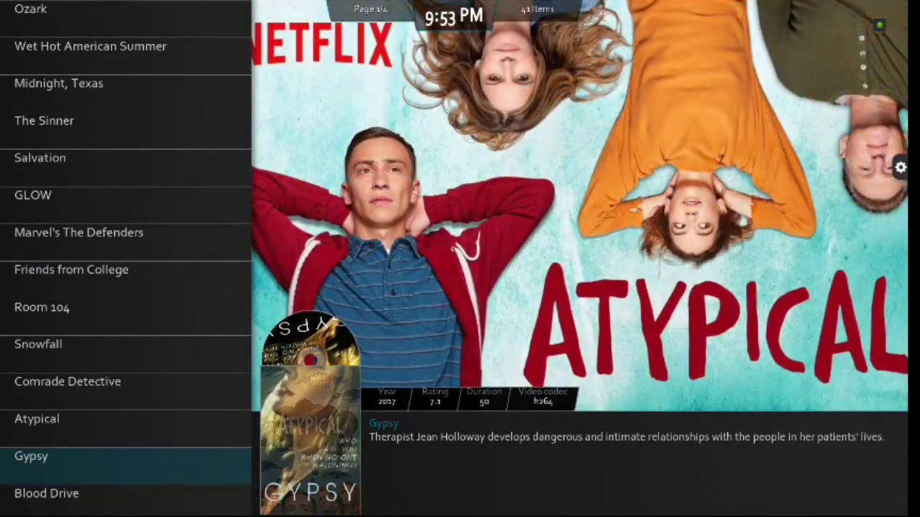
{"action": "key", "text": "Down"}
{"action": "key", "text": "Down"}
{"action": "key", "text": "Down"}
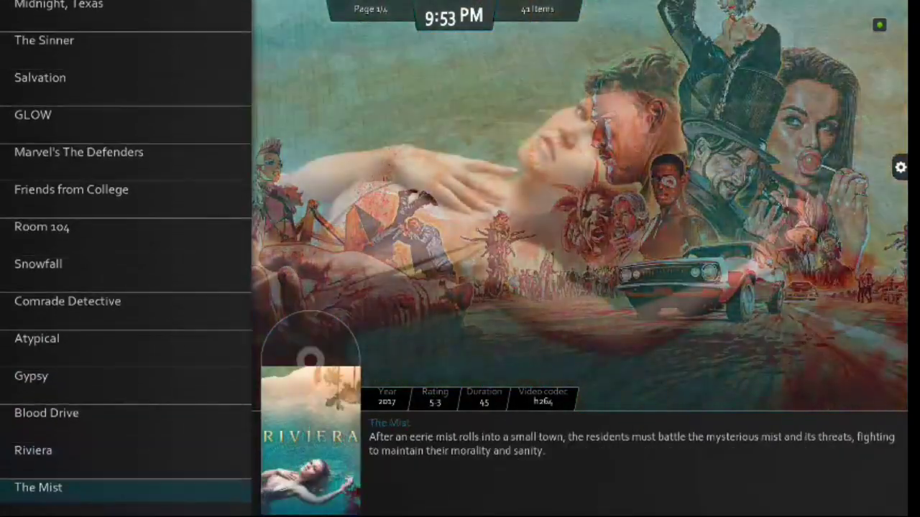
{"action": "key", "text": "BackSpace"}
{"action": "key", "text": "BackSpace"}
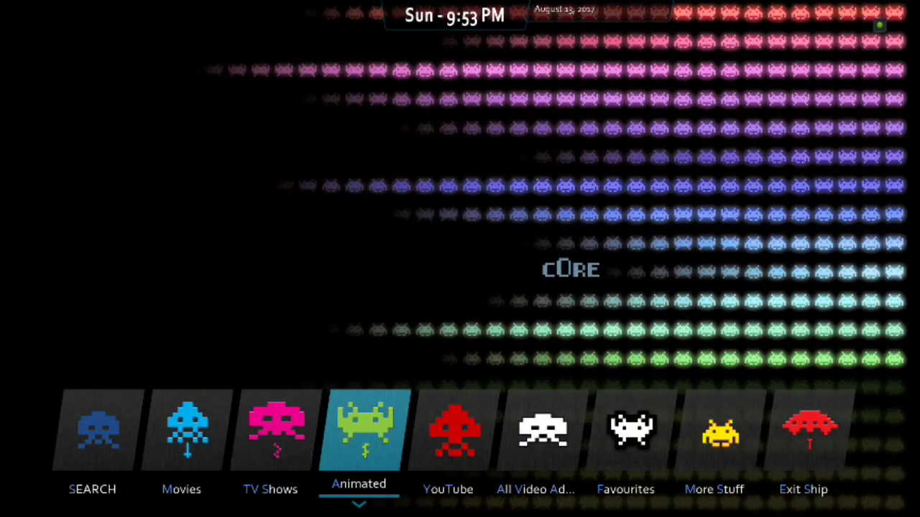
- Open the Animated section from the home screen and look through its categories, from Latest 50 Releases down to Movies (Alpha)
{"action": "key", "text": "Return"}
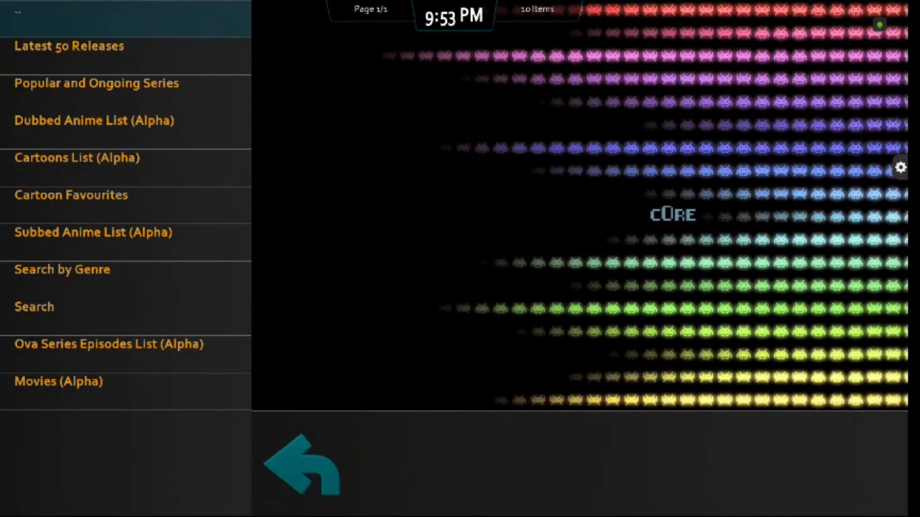
{"action": "key", "text": "Down"}
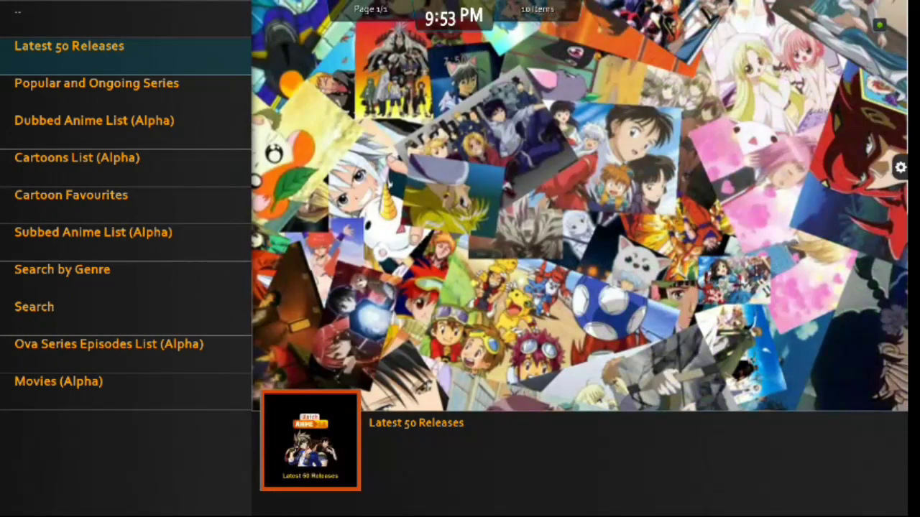
{"action": "key", "text": "Down"}
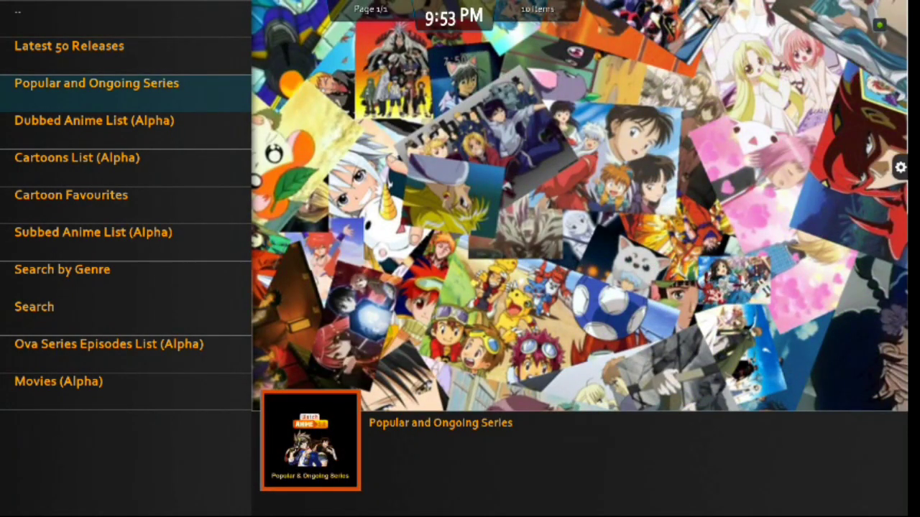
{"action": "key", "text": "Down"}
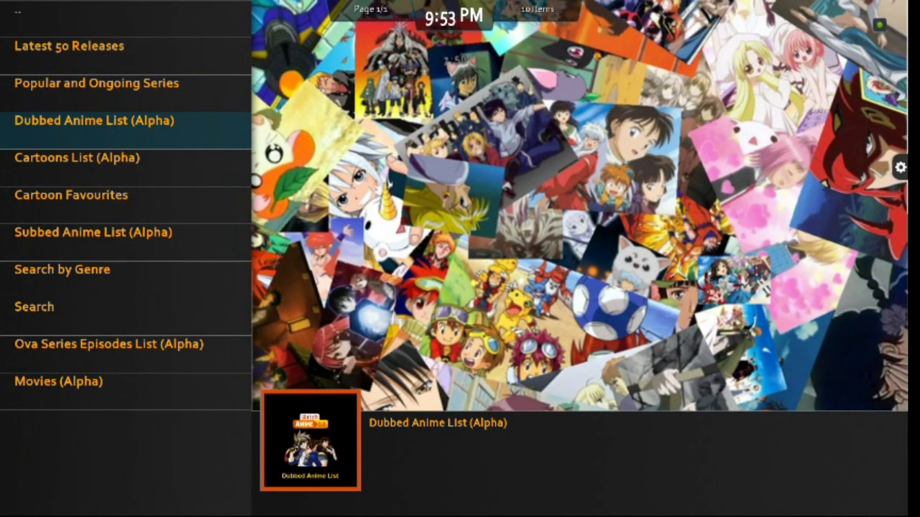
{"action": "key", "text": "Down"}
{"action": "key", "text": "Down"}
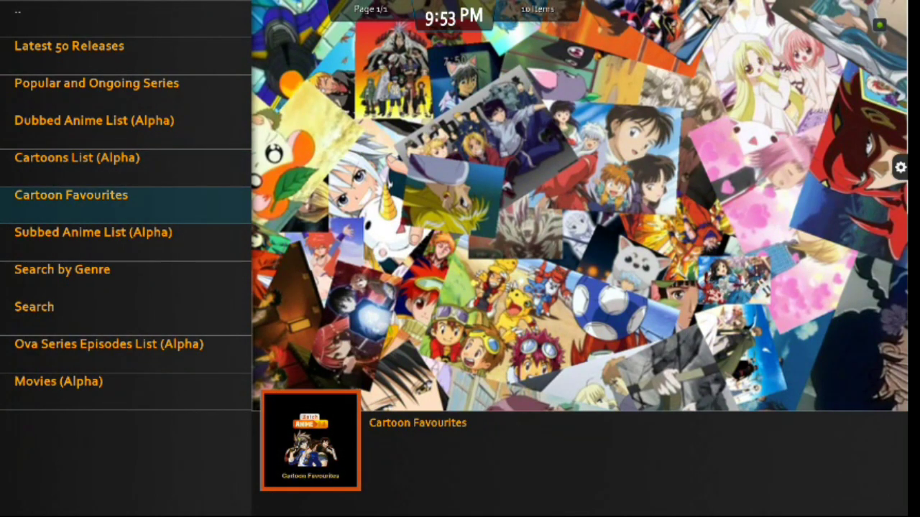
{"action": "key", "text": "Down"}
{"action": "key", "text": "Down"}
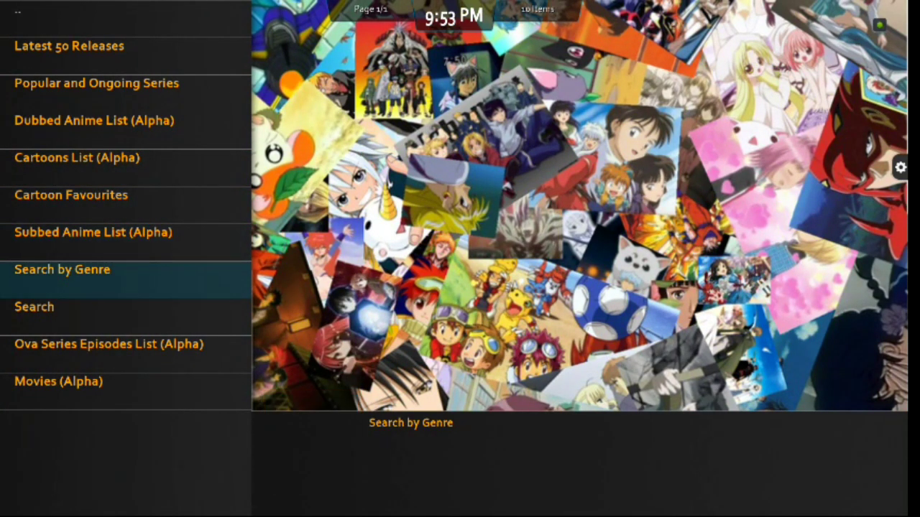
{"action": "key", "text": "Down"}
{"action": "key", "text": "Up"}
{"action": "key", "text": "Down"}
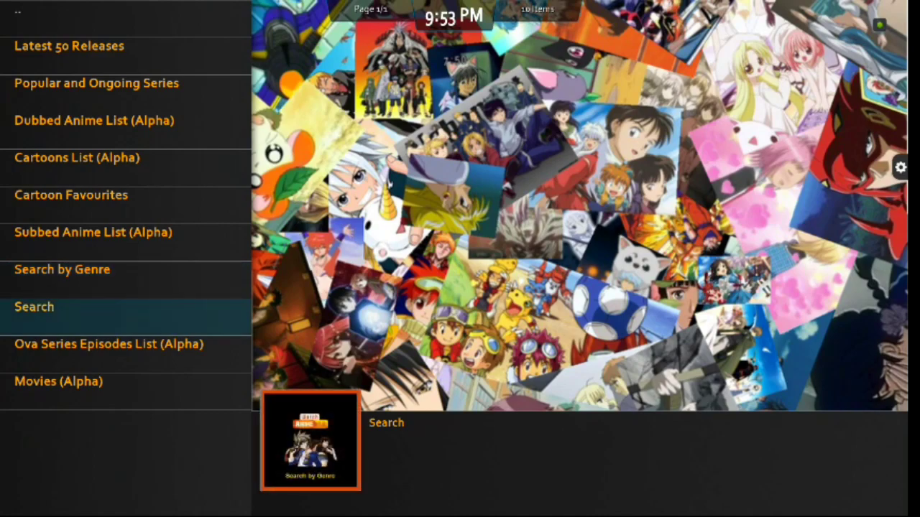
{"action": "key", "text": "Down"}
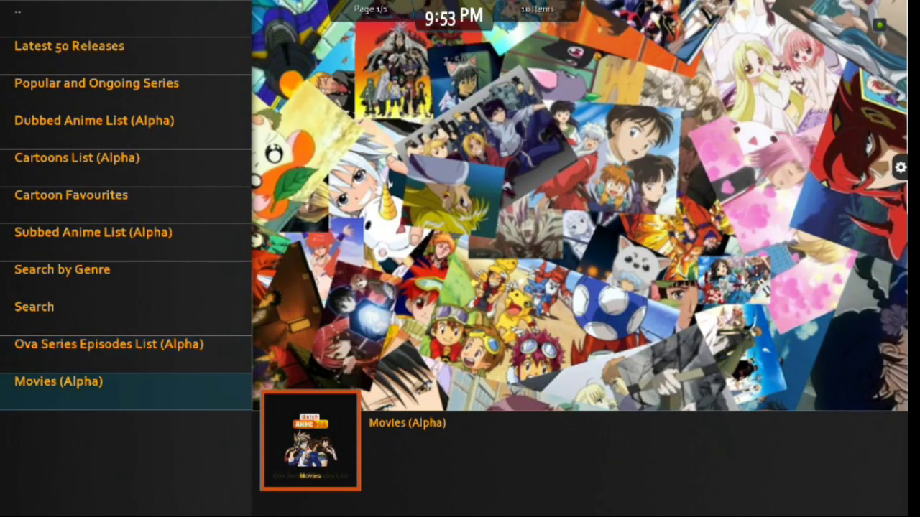
- Open the Latest 50 Releases category of the anime add-on
{"action": "key", "text": "Down"}
{"action": "key", "text": "Down"}
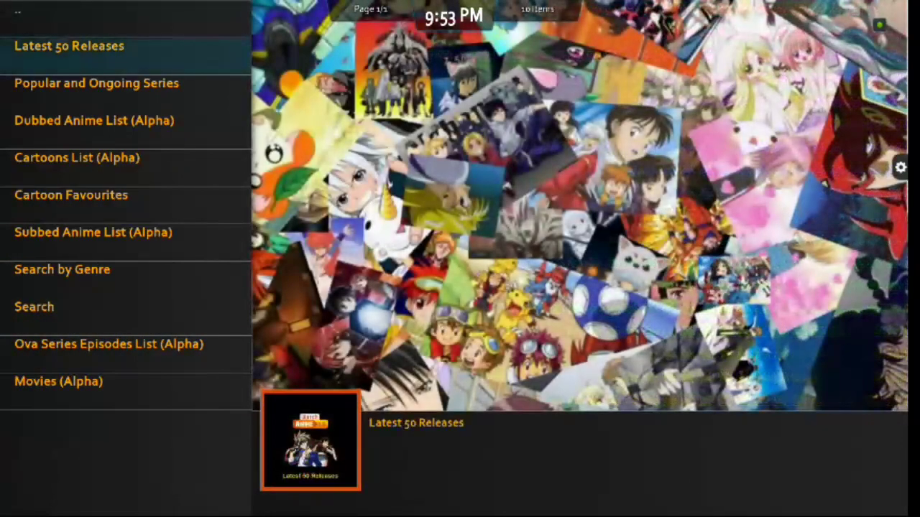
{"action": "key", "text": "Return"}
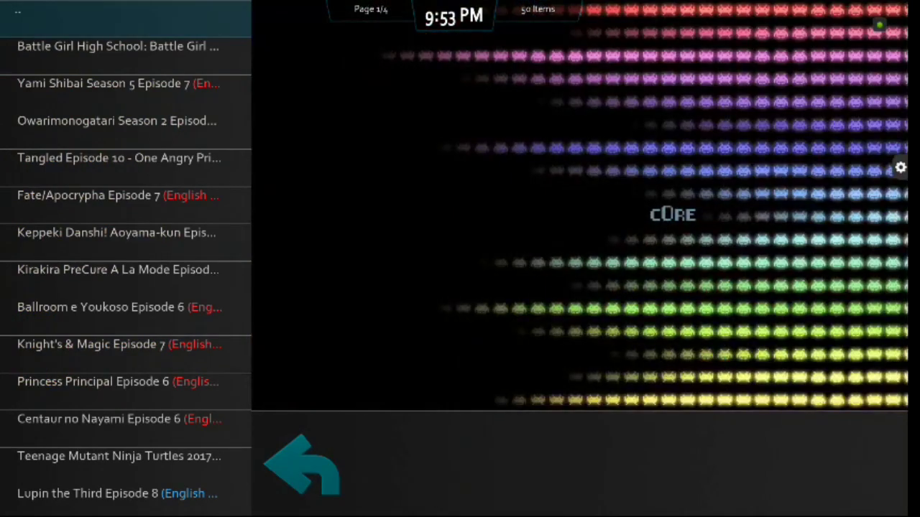
- Look through the latest releases, from Battle Girl High School down past Elena of Avalor, and return to the home screen
{"action": "key", "text": "Down"}
{"action": "key", "text": "Down"}
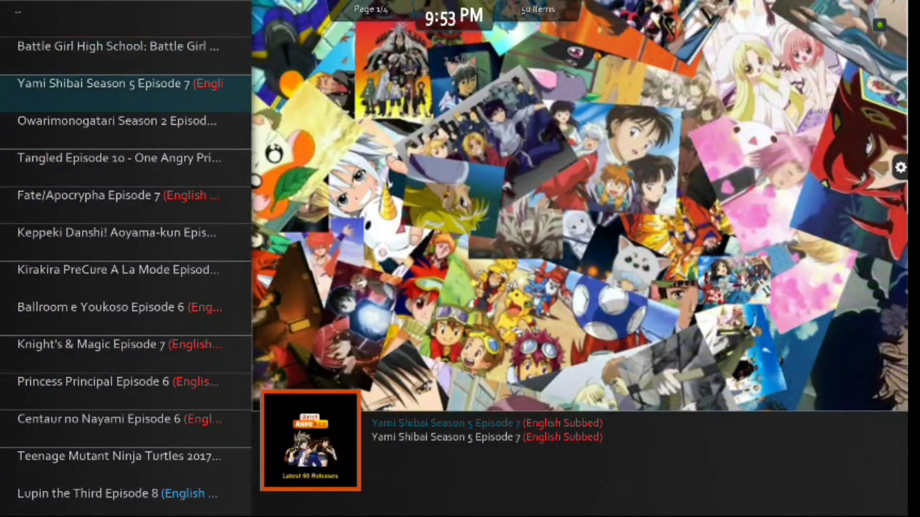
{"action": "key", "text": "Down"}
{"action": "key", "text": "Down"}
{"action": "key", "text": "Down"}
{"action": "key", "text": "Down"}
{"action": "key", "text": "Down"}
{"action": "key", "text": "Down"}
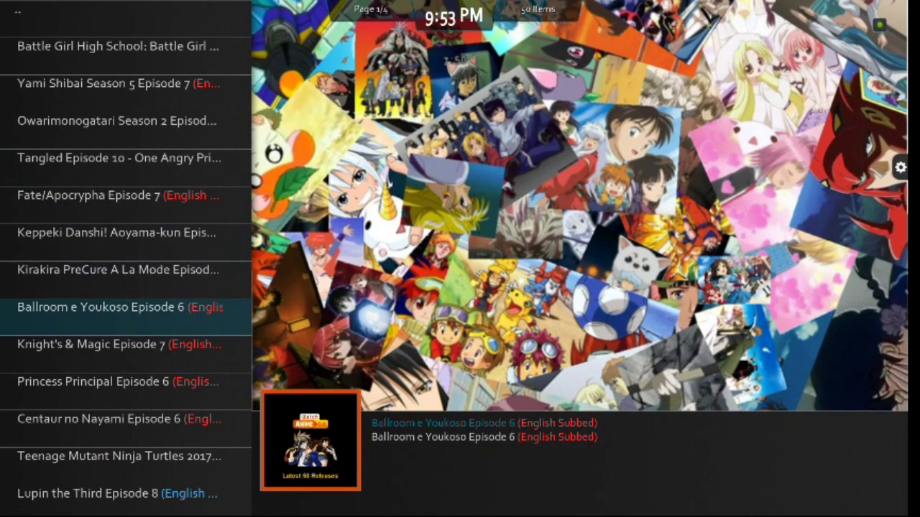
{"action": "key", "text": "Down"}
{"action": "key", "text": "Down"}
{"action": "key", "text": "Down"}
{"action": "key", "text": "Down"}
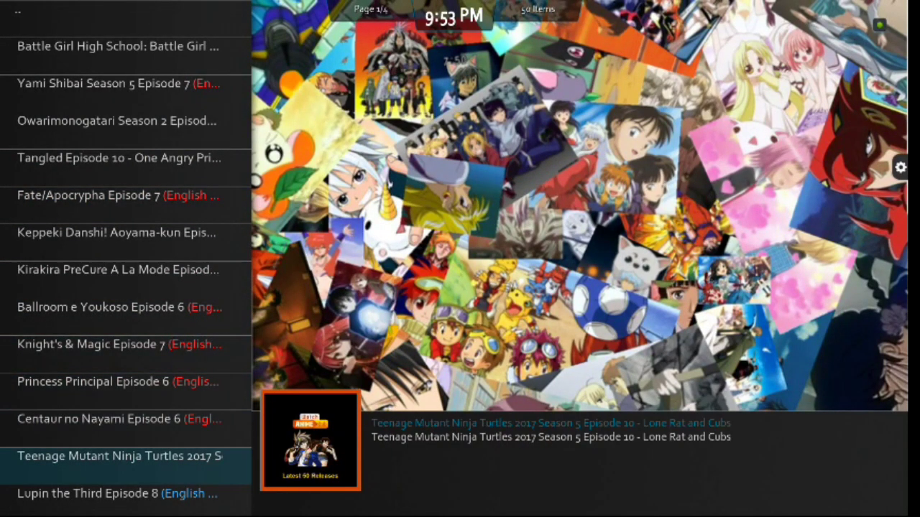
{"action": "key", "text": "Down"}
{"action": "key", "text": "Down"}
{"action": "key", "text": "Down"}
{"action": "key", "text": "Down"}
{"action": "key", "text": "Down"}
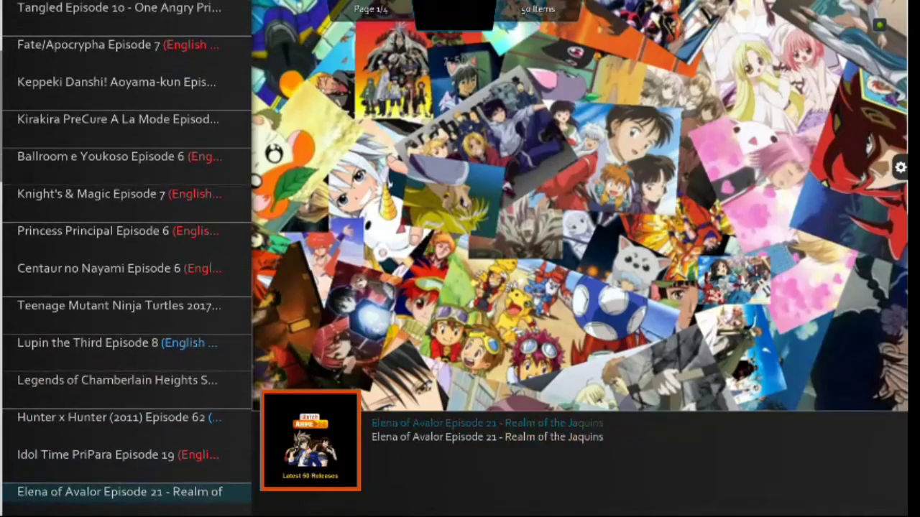
{"action": "key", "text": "Down"}
{"action": "key", "text": "BackSpace"}
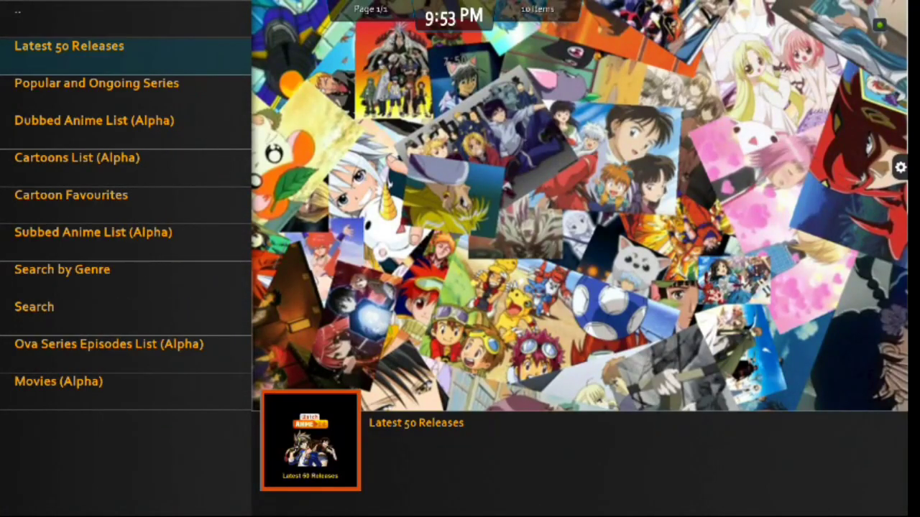
{"action": "key", "text": "Down"}
{"action": "key", "text": "BackSpace"}
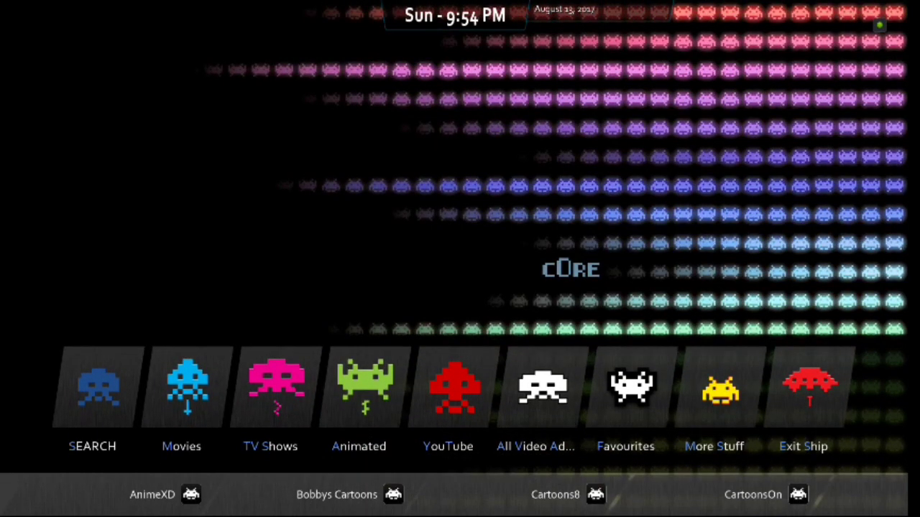
- Look through the add-on shortcuts beneath Animated on the home screen, past ToonMania and around again to Bobbys Cartoons
{"action": "key", "text": "Down"}
{"action": "key", "text": "Right"}
{"action": "key", "text": "Right"}
{"action": "key", "text": "Right"}
{"action": "key", "text": "Right"}
{"action": "key", "text": "Right"}
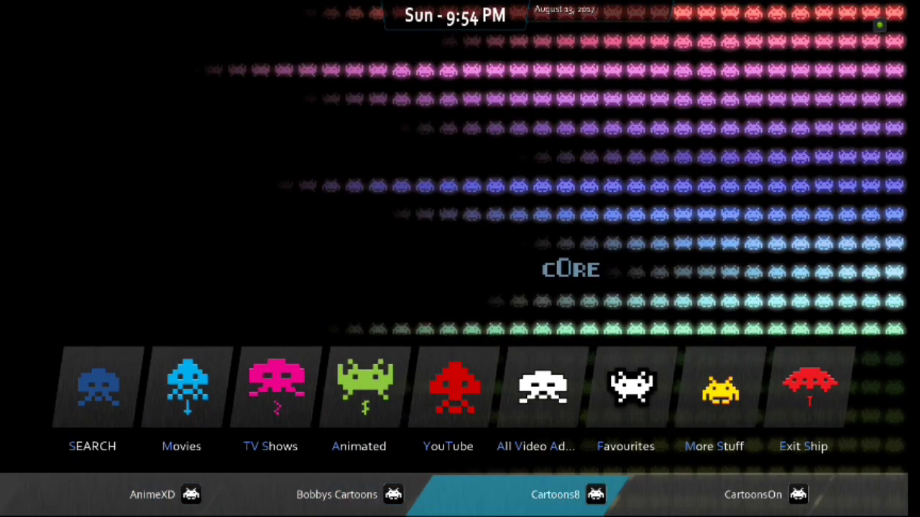
{"action": "key", "text": "Left"}
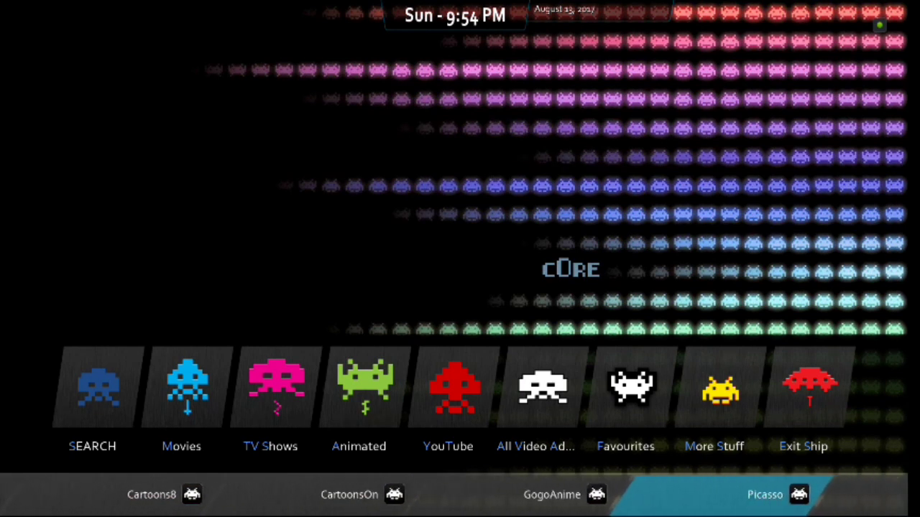
{"action": "key", "text": "Right"}
{"action": "key", "text": "Right"}
{"action": "key", "text": "Right"}
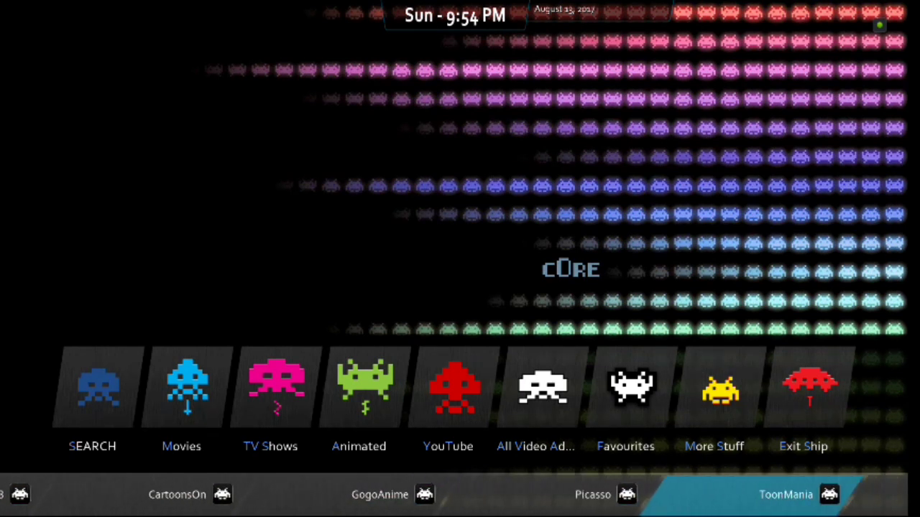
{"action": "key", "text": "Right"}
{"action": "key", "text": "Right"}
{"action": "key", "text": "Right"}
{"action": "key", "text": "Right"}
{"action": "key", "text": "Right"}
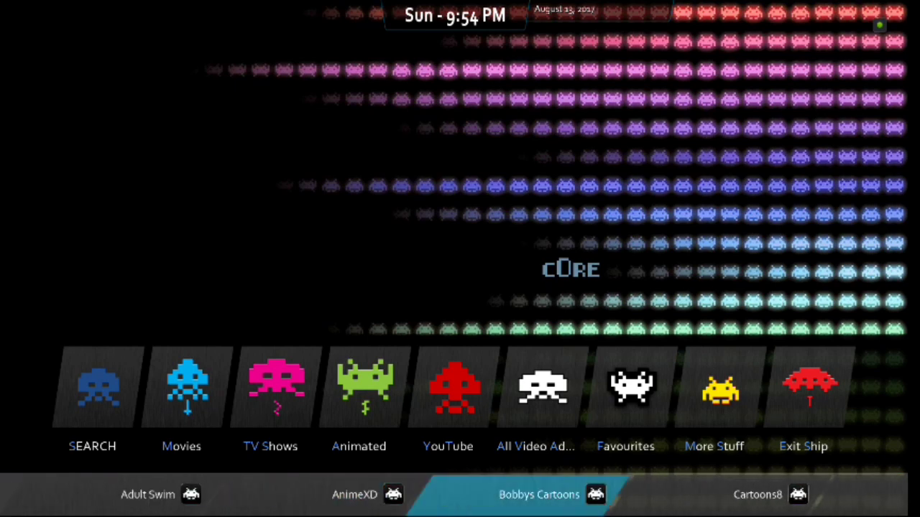
- Open the Picasso add-on from the Animated shortcuts on the home screen
{"action": "key", "text": "Right"}
{"action": "key", "text": "Right"}
{"action": "key", "text": "Right"}
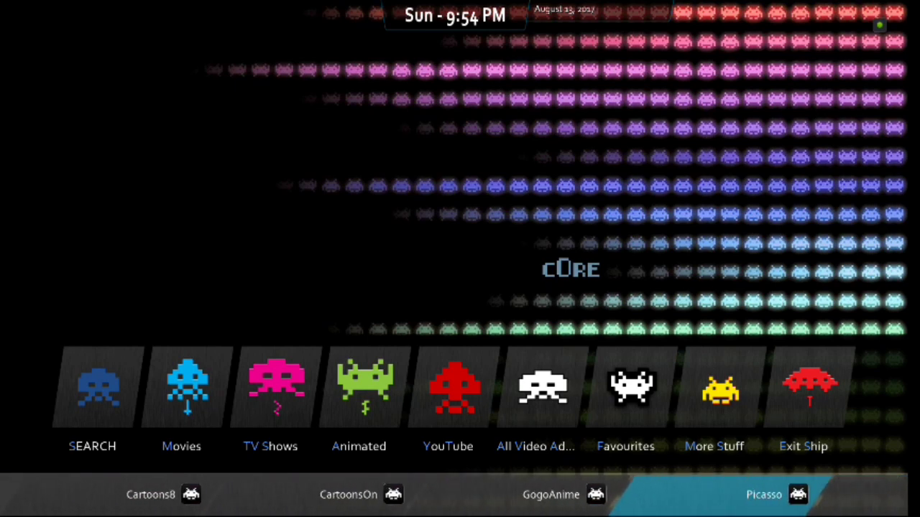
{"action": "key", "text": "Return"}
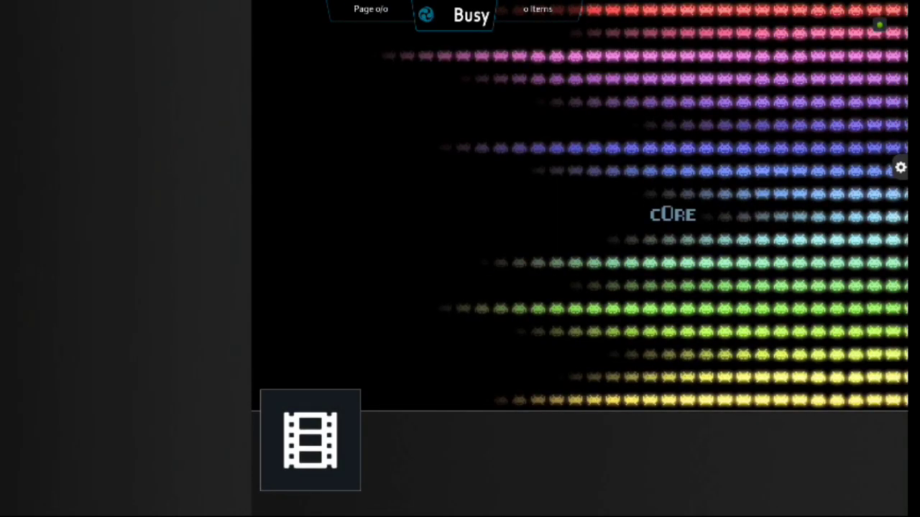
- Look through the kids' categories in the Picasso add-on, from Animation Movies down past Pokoyo
{"action": "key", "text": "Down"}
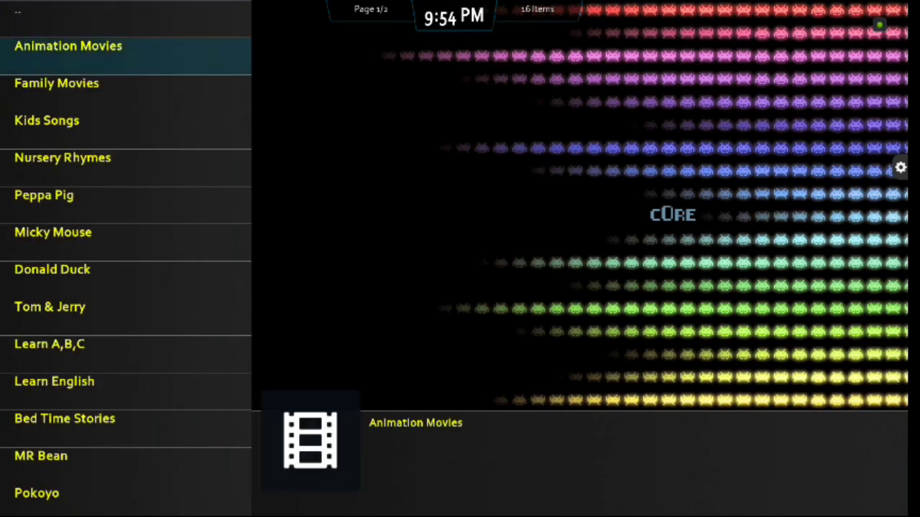
{"action": "key", "text": "Down"}
{"action": "key", "text": "Down"}
{"action": "key", "text": "Down"}
{"action": "key", "text": "Down"}
{"action": "key", "text": "Down"}
{"action": "key", "text": "Down"}
{"action": "key", "text": "Down"}
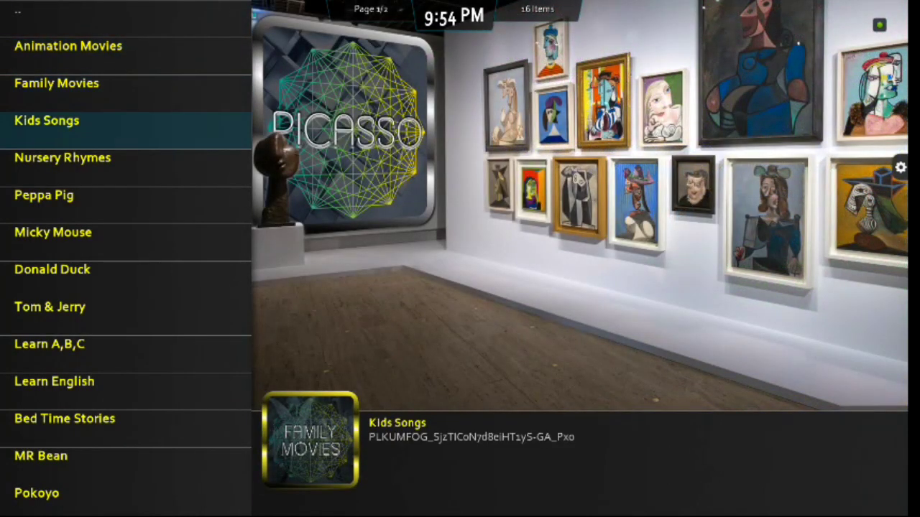
{"action": "key", "text": "Down"}
{"action": "key", "text": "Down"}
{"action": "key", "text": "Down"}
{"action": "key", "text": "Down"}
{"action": "key", "text": "Down"}
{"action": "key", "text": "Down"}
{"action": "key", "text": "Down"}
{"action": "key", "text": "Down"}
- Open the Animation Movies category in the Picasso add-on
{"action": "key", "text": "Down"}
{"action": "key", "text": "Down"}
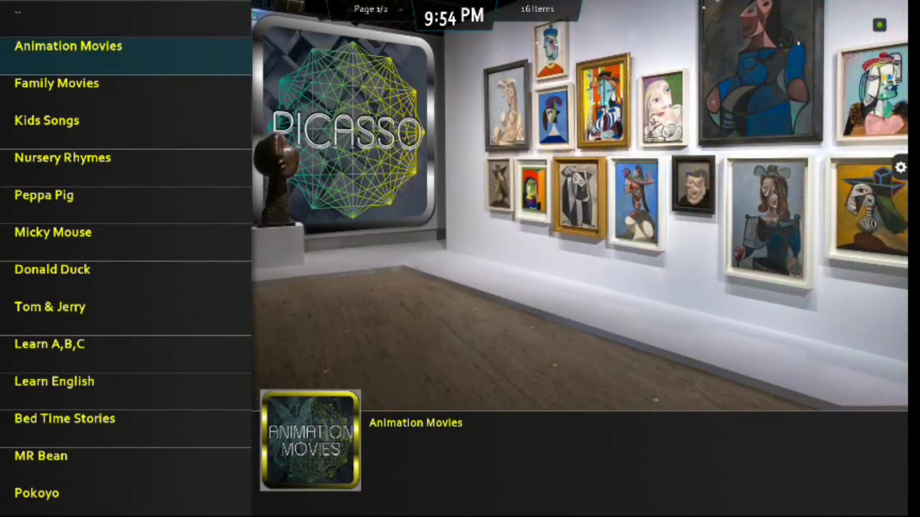
{"action": "key", "text": "Return"}
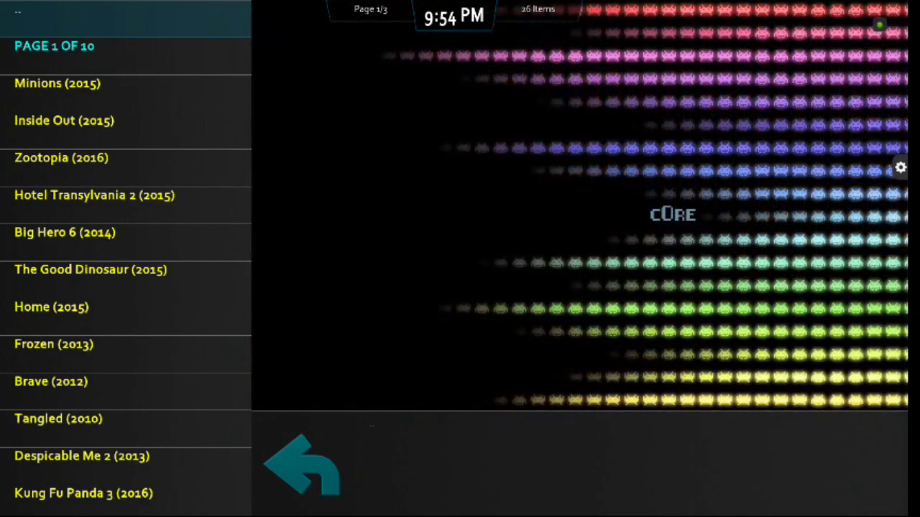
- Look through the animation movies in Picasso, from Minions (2015) down to Hotel Transylvania (2012), and their descriptions
{"action": "key", "text": "Down"}
{"action": "key", "text": "Down"}
{"action": "key", "text": "Down"}
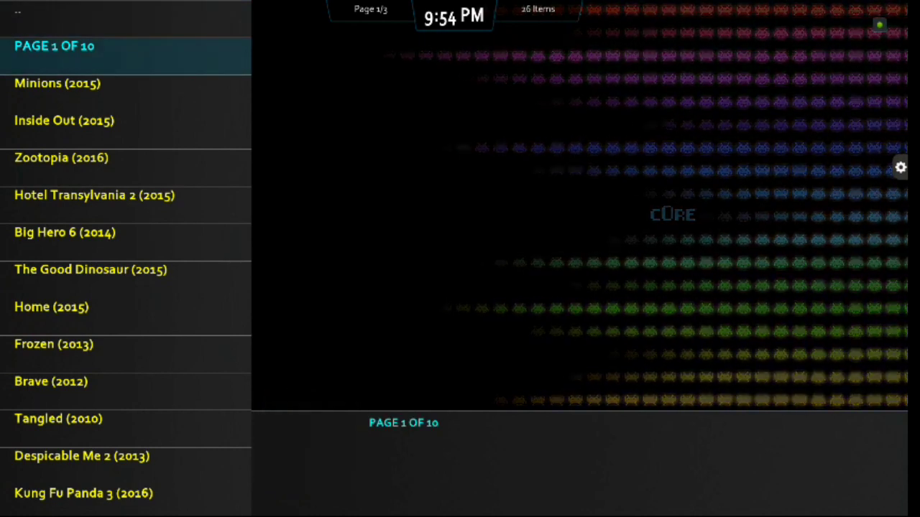
{"action": "key", "text": "Down"}
{"action": "key", "text": "Down"}
{"action": "key", "text": "Down"}
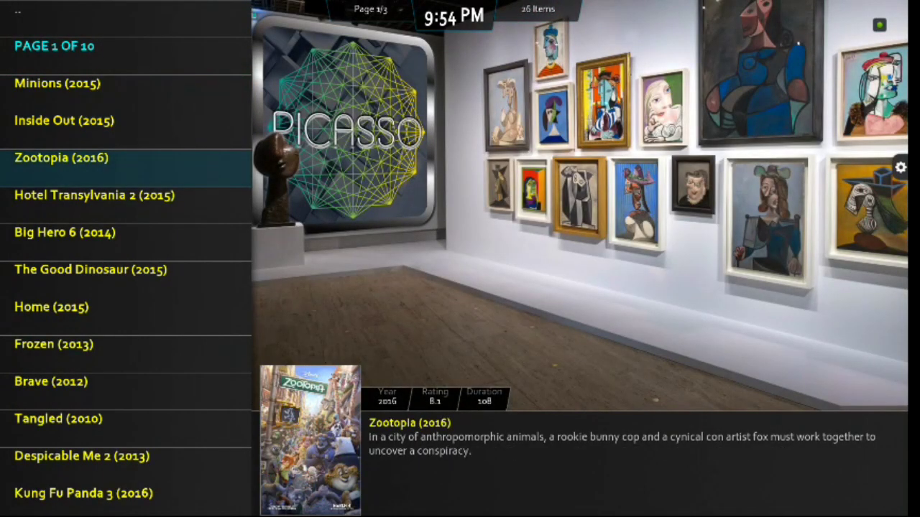
{"action": "key", "text": "Down"}
{"action": "key", "text": "Down"}
{"action": "key", "text": "Down"}
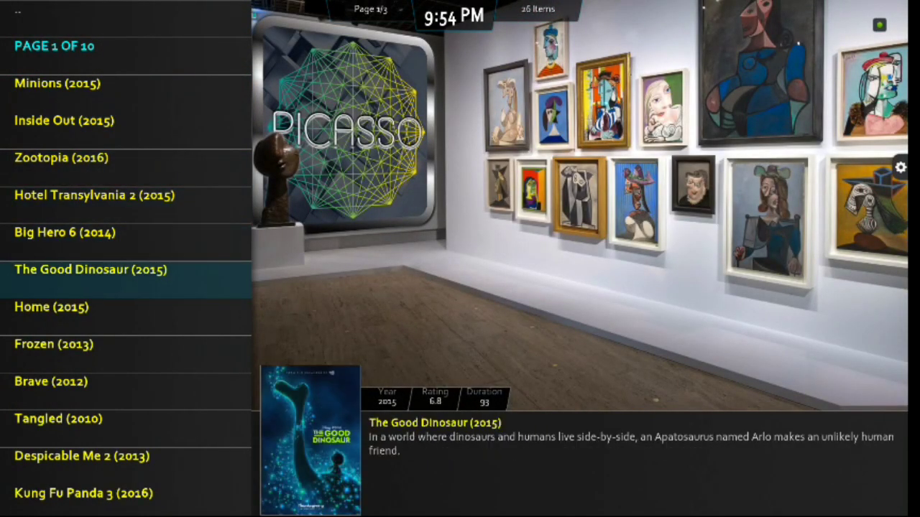
{"action": "key", "text": "Down"}
{"action": "key", "text": "Down"}
{"action": "key", "text": "Down"}
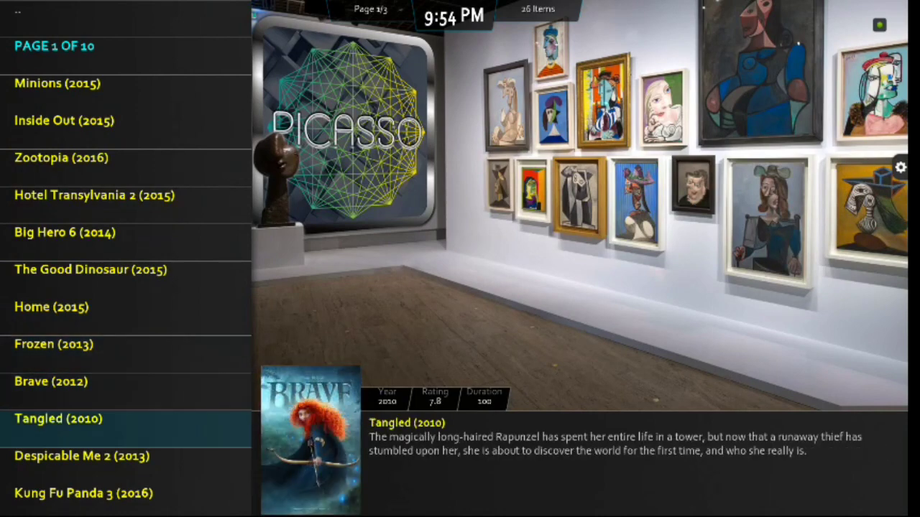
{"action": "key", "text": "Down"}
{"action": "key", "text": "Down"}
{"action": "key", "text": "Down"}
{"action": "key", "text": "Down"}
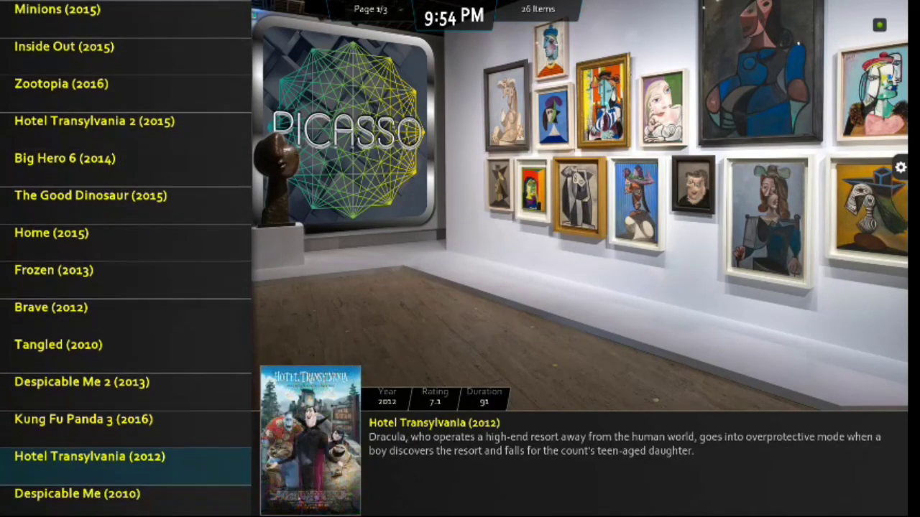
- Leave the Picasso add-on's animation movies and return to the home screen
{"action": "key", "text": "Down"}
{"action": "key", "text": "Down"}
{"action": "key", "text": "BackSpace"}
{"action": "key", "text": "BackSpace"}
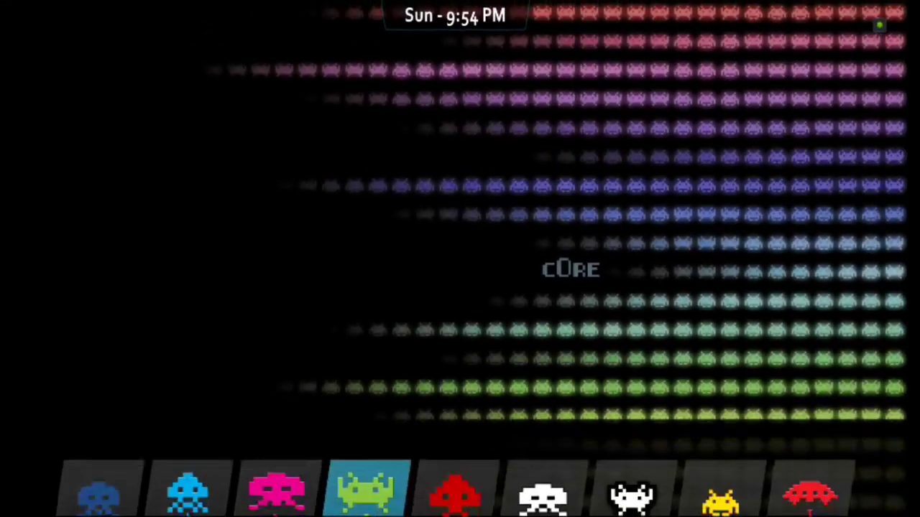
- Open the list of all video add-ons from the home screen
{"action": "key", "text": "Right"}
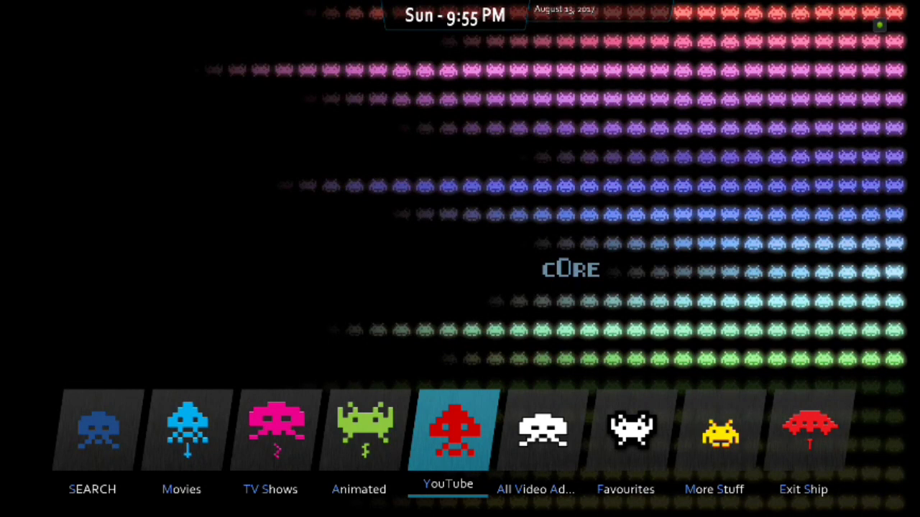
{"action": "key", "text": "Right"}
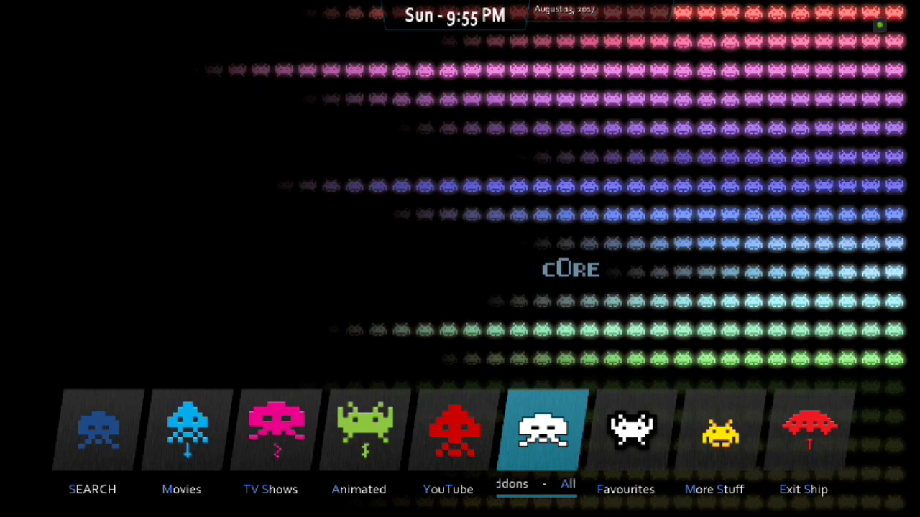
{"action": "key", "text": "Return"}
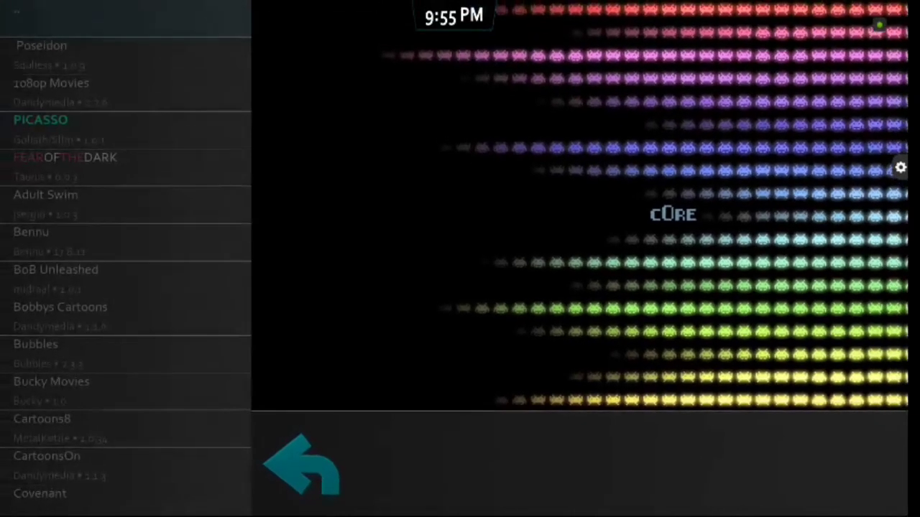
- Look through the installed video add-ons from Poseidon down past WatchCartoonOnline, and return to the home screen
{"action": "key", "text": "Down"}
{"action": "key", "text": "Down"}
{"action": "key", "text": "Down"}
{"action": "key", "text": "Down"}
{"action": "key", "text": "Down"}
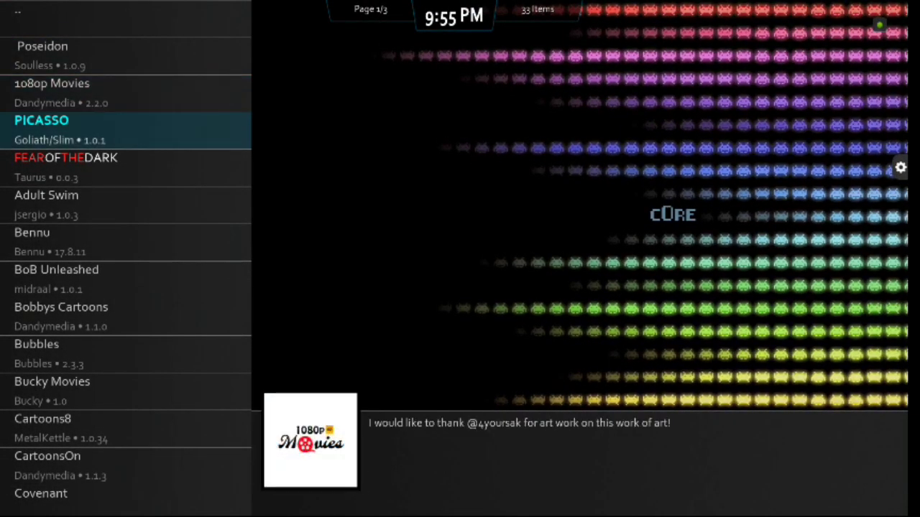
{"action": "key", "text": "Down"}
{"action": "key", "text": "Down"}
{"action": "key", "text": "Down"}
{"action": "key", "text": "Down"}
{"action": "key", "text": "Down"}
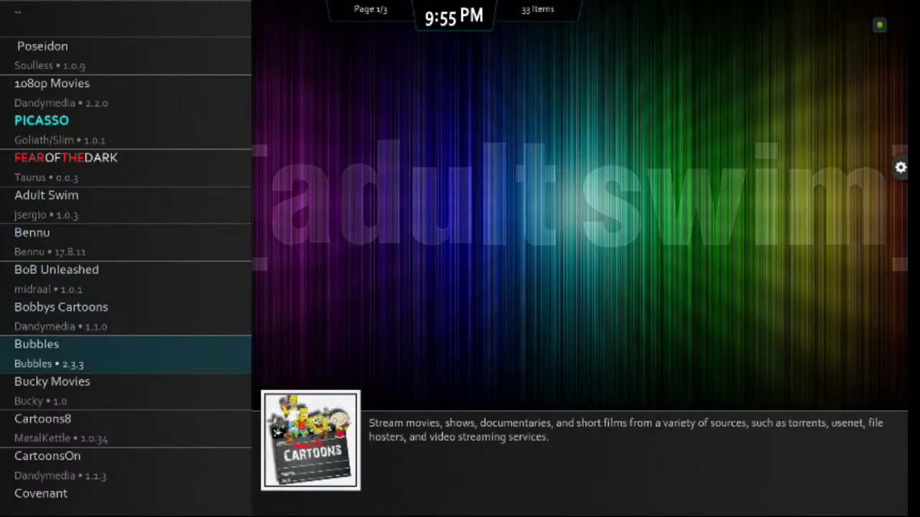
{"action": "key", "text": "Down"}
{"action": "key", "text": "Down"}
{"action": "key", "text": "Down"}
{"action": "key", "text": "Down"}
{"action": "key", "text": "Down"}
{"action": "key", "text": "Down"}
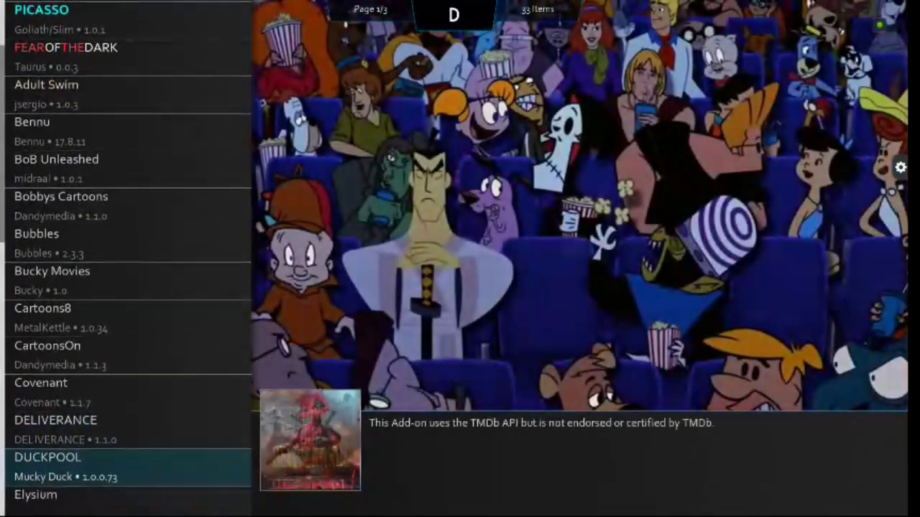
{"action": "key", "text": "Down"}
{"action": "key", "text": "Down"}
{"action": "key", "text": "Down"}
{"action": "key", "text": "Down"}
{"action": "key", "text": "Down"}
{"action": "key", "text": "Down"}
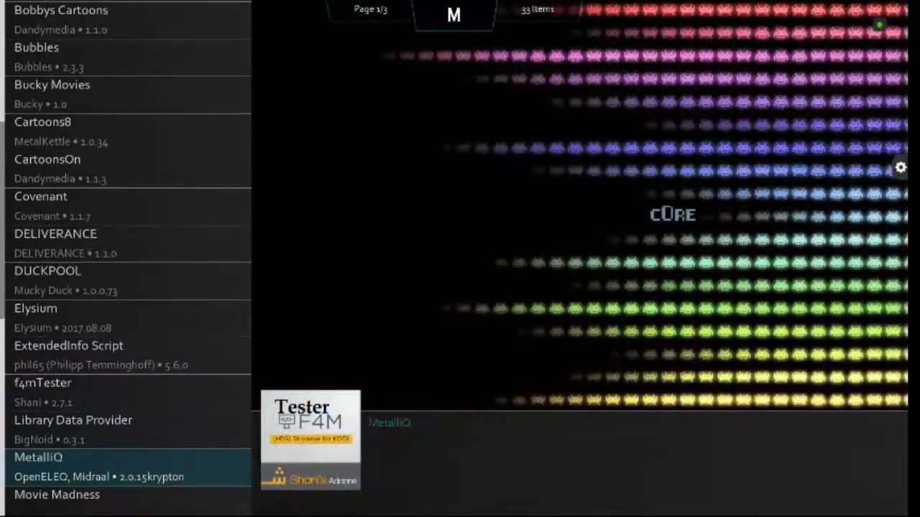
{"action": "key", "text": "Down"}
{"action": "key", "text": "Down"}
{"action": "key", "text": "Down"}
{"action": "key", "text": "Down"}
{"action": "key", "text": "Down"}
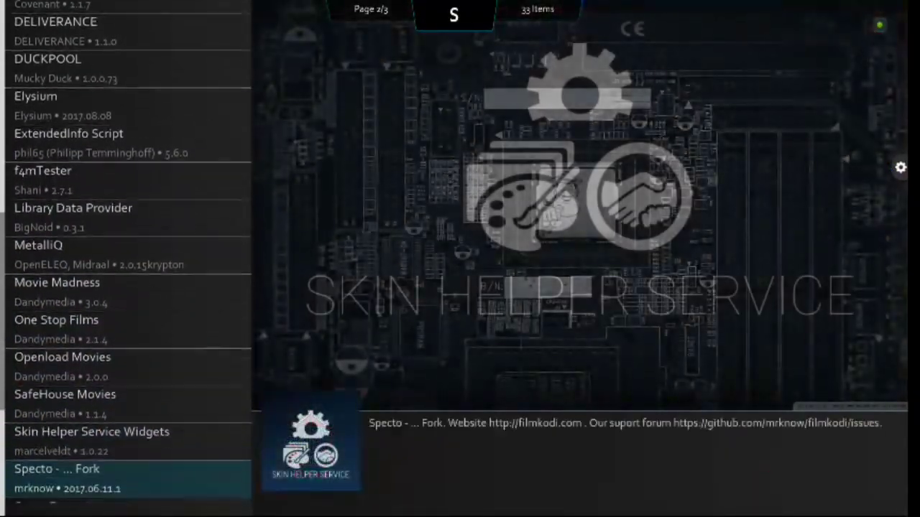
{"action": "key", "text": "Down"}
{"action": "key", "text": "Down"}
{"action": "key", "text": "Down"}
{"action": "key", "text": "Down"}
{"action": "key", "text": "Down"}
{"action": "key", "text": "Down"}
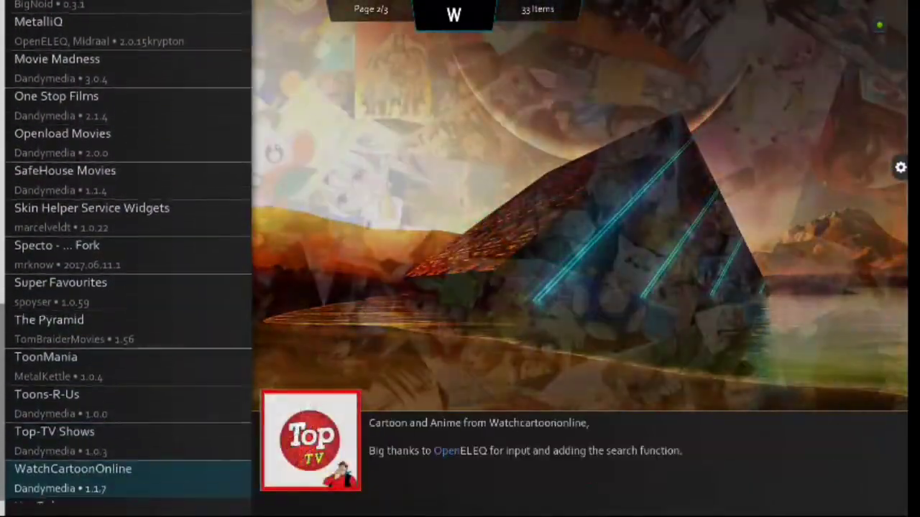
{"action": "key", "text": "Down"}
{"action": "key", "text": "Down"}
{"action": "key", "text": "Down"}
{"action": "key", "text": "Down"}
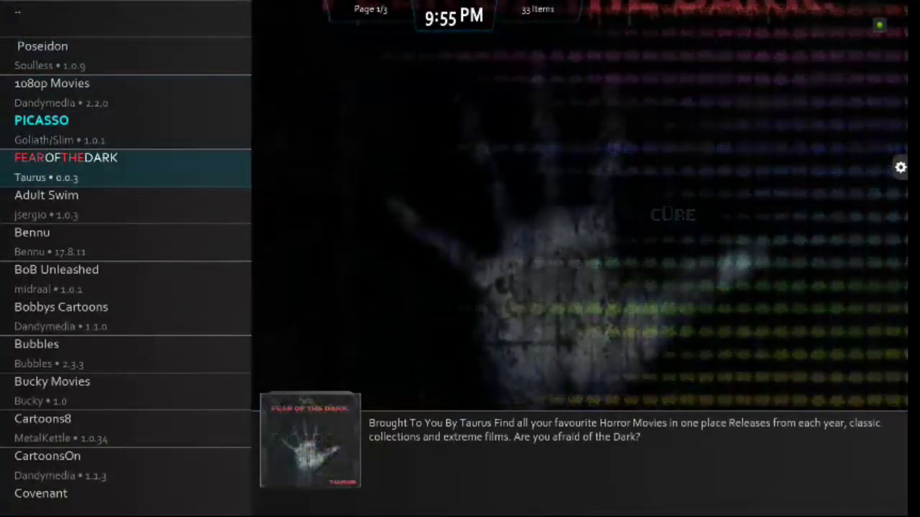
{"action": "key", "text": "Return"}
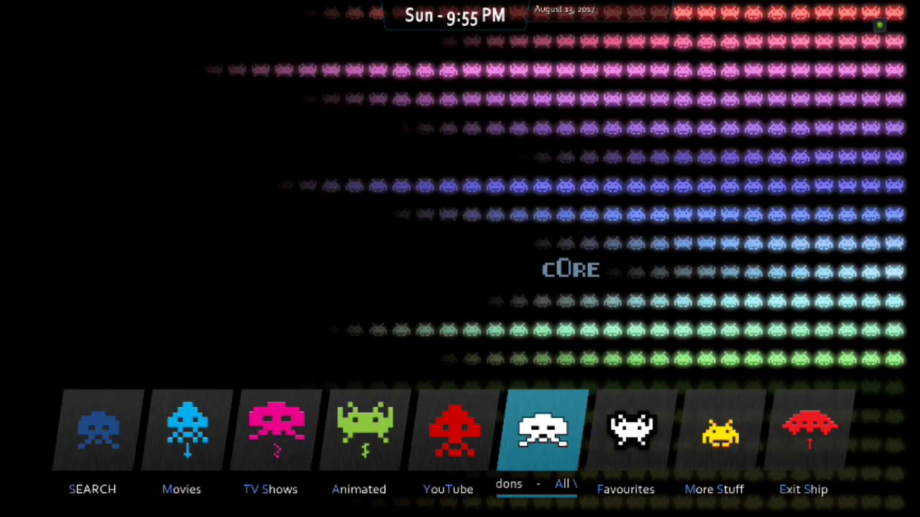
- Look at the Super Favourites shortcuts under Favourites: iSearch, iExplore, iPlay and Create new Super Folder
{"action": "key", "text": "Right"}
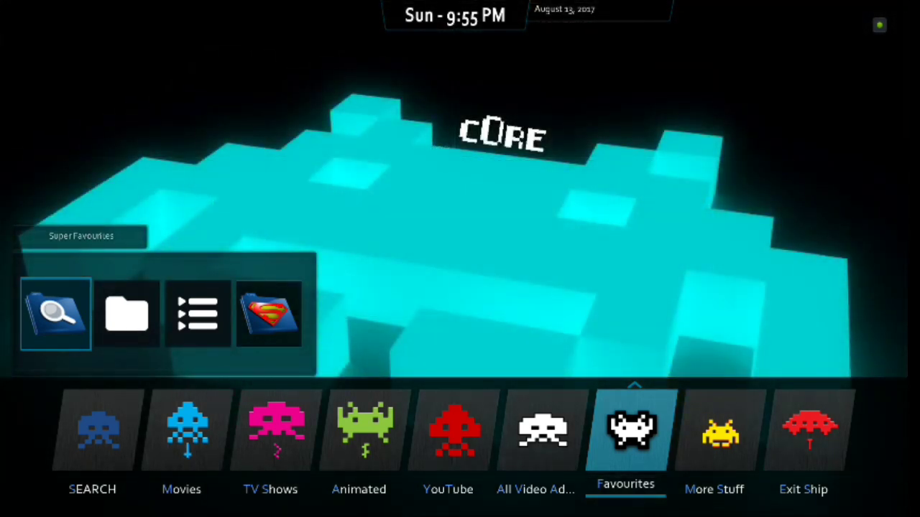
{"action": "key", "text": "Up"}
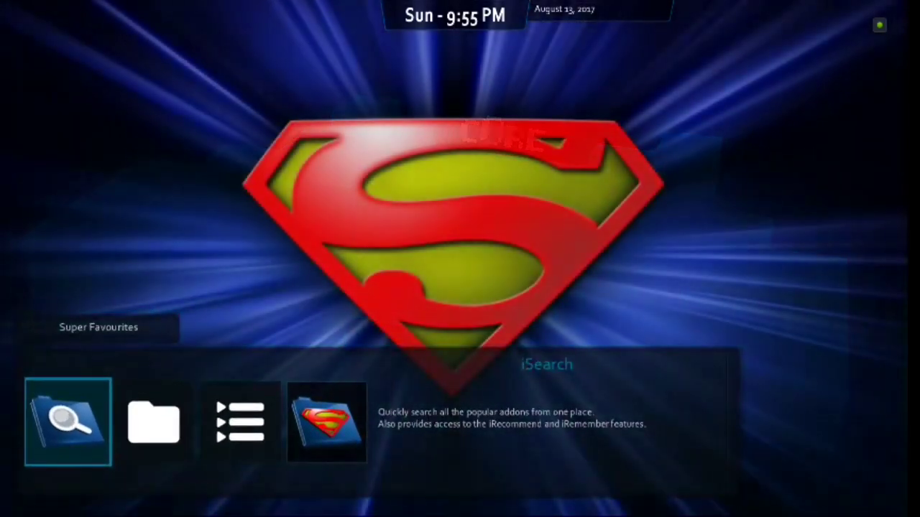
{"action": "key", "text": "Right"}
{"action": "key", "text": "Right"}
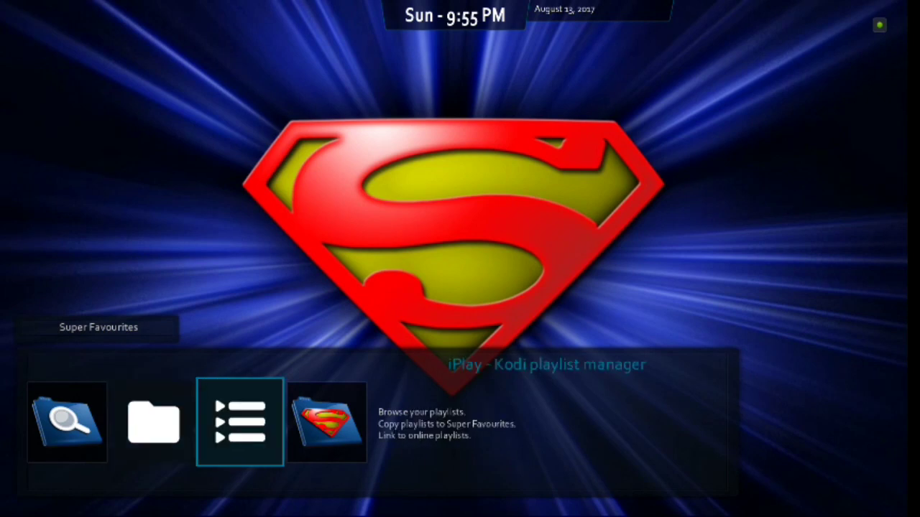
{"action": "key", "text": "Right"}
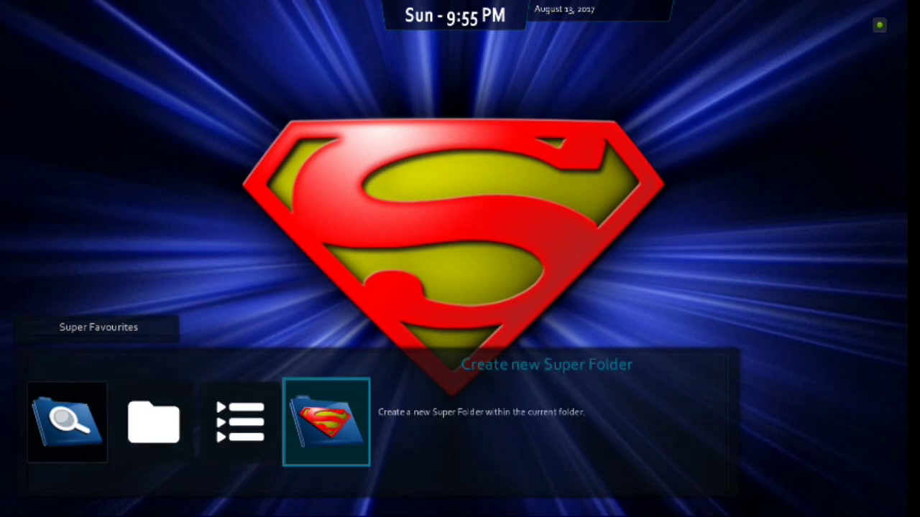
{"action": "key", "text": "Left"}
{"action": "key", "text": "Left"}
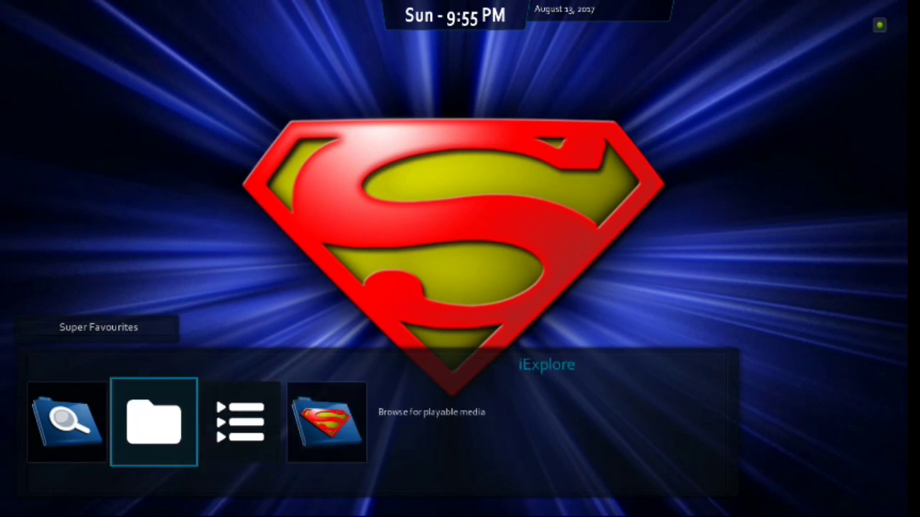
- Return to the home categories and open More Stuff
{"action": "key", "text": "Down"}
{"action": "key", "text": "Right"}
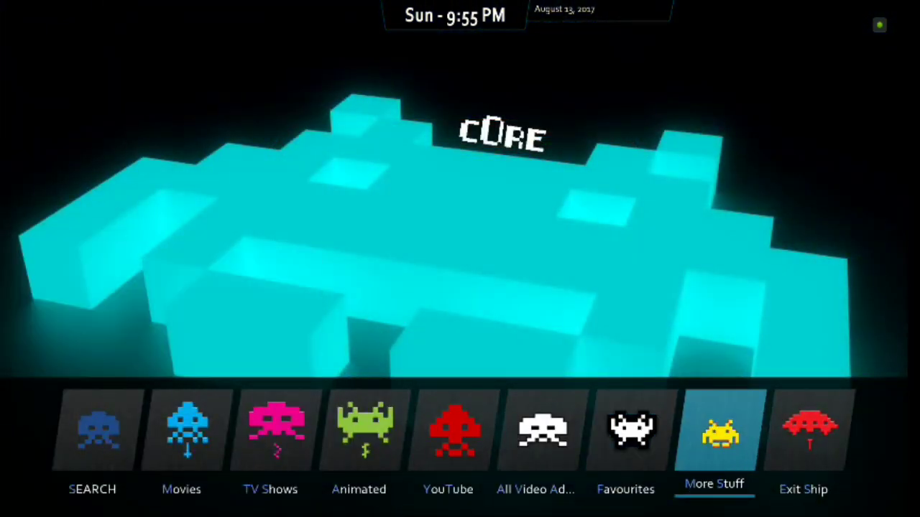
{"action": "key", "text": "Return"}
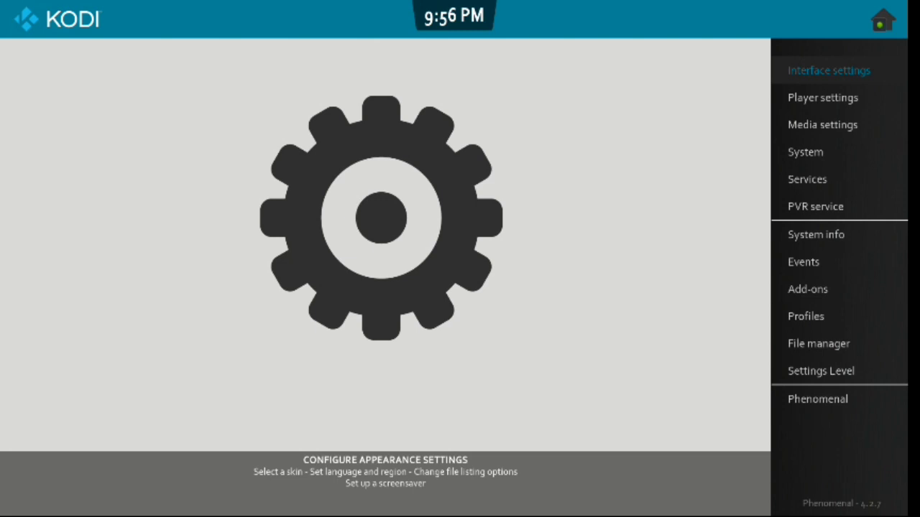
- Open the Interface settings
{"action": "key", "text": "Down"}
{"action": "key", "text": "Up"}
{"action": "key", "text": "Down"}
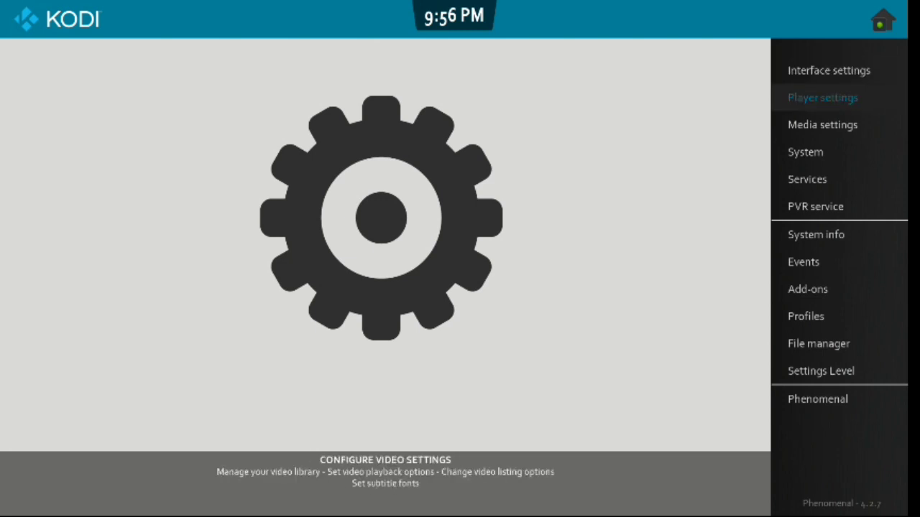
{"action": "key", "text": "Up"}
{"action": "key", "text": "Return"}
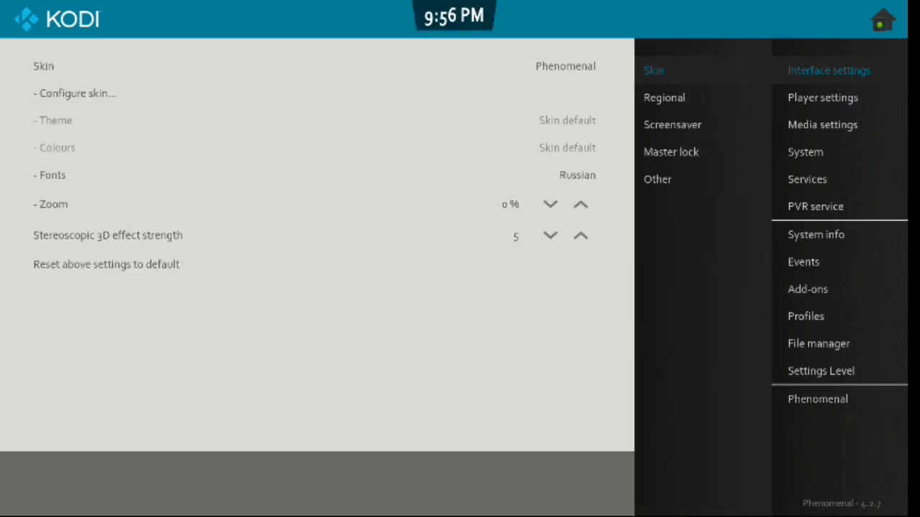
- Look through the available skins Estouchy, Estuary and Phenomenal, and keep Phenomenal selected
{"action": "key", "text": "Right"}
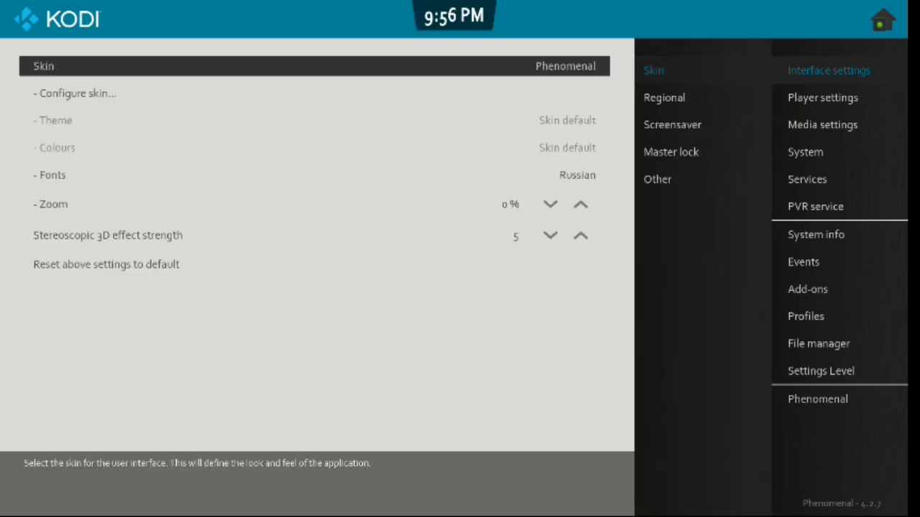
{"action": "key", "text": "Return"}
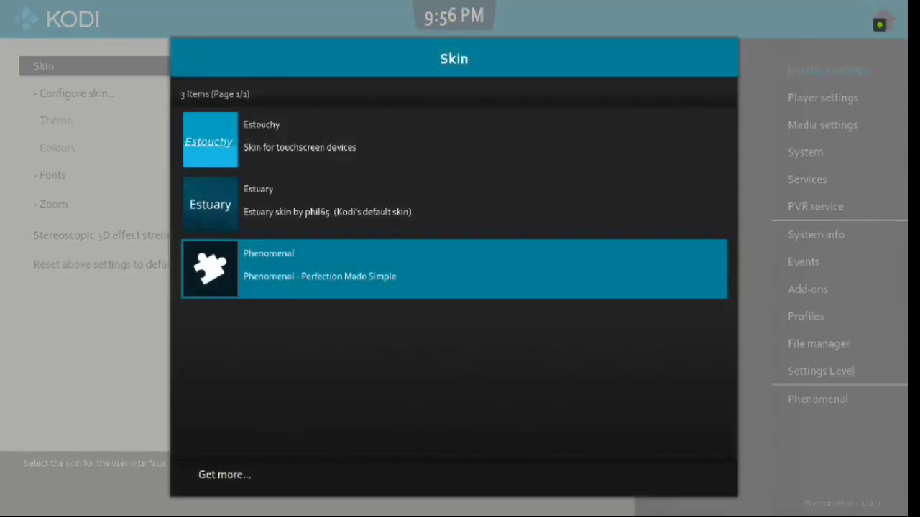
{"action": "key", "text": "Up"}
{"action": "key", "text": "Up"}
{"action": "key", "text": "Down"}
{"action": "key", "text": "Up"}
{"action": "key", "text": "Down"}
{"action": "key", "text": "Down"}
{"action": "key", "text": "Up"}
{"action": "key", "text": "Up"}
{"action": "key", "text": "Down"}
{"action": "key", "text": "Down"}
{"action": "key", "text": "Return"}
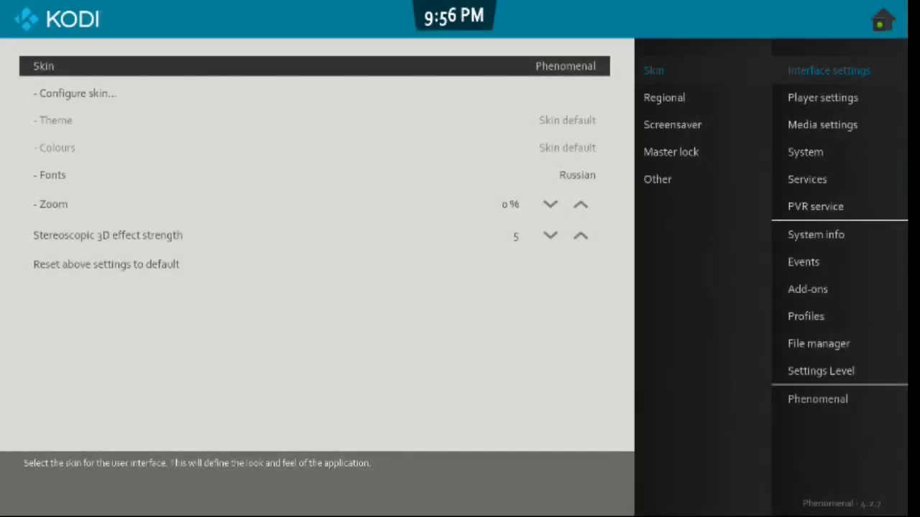
- Try an interface zoom of -4 % in the skin settings and restore it to 0 %
{"action": "key", "text": "Down"}
{"action": "key", "text": "Down"}
{"action": "key", "text": "Down"}
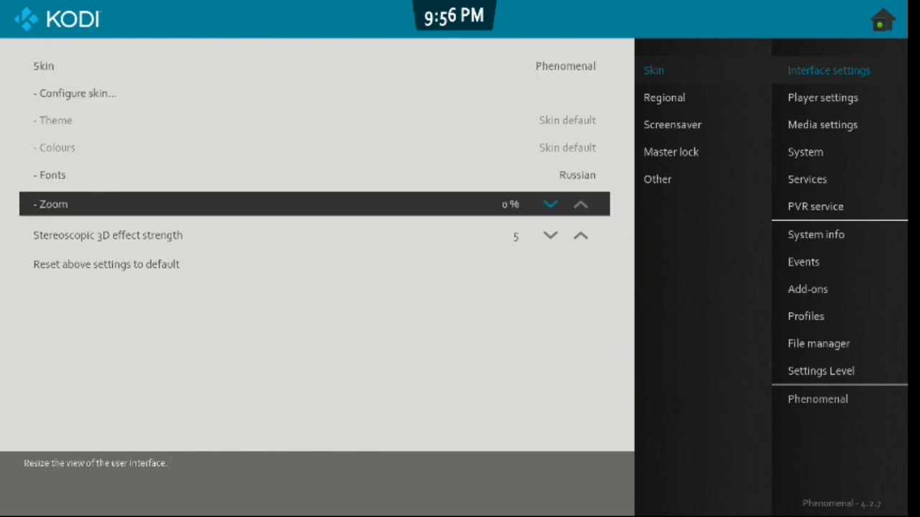
{"action": "key", "text": "Up"}
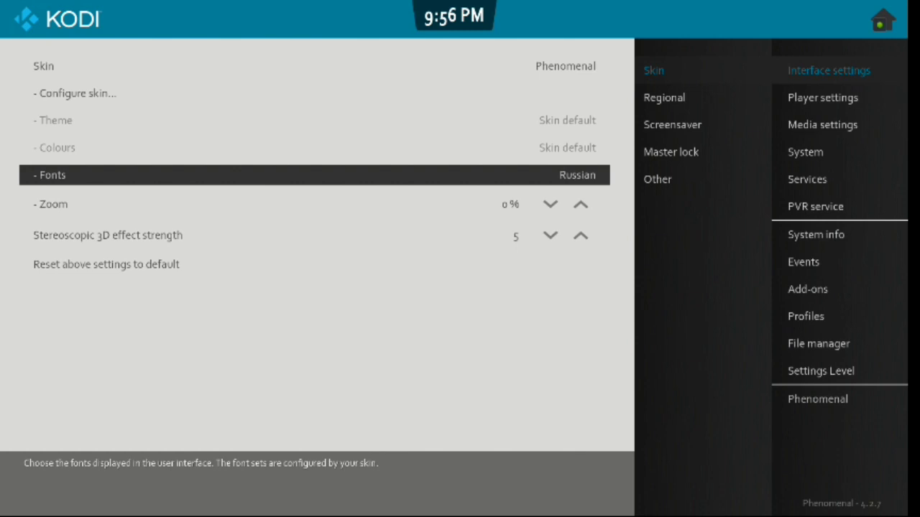
{"action": "key", "text": "Down"}
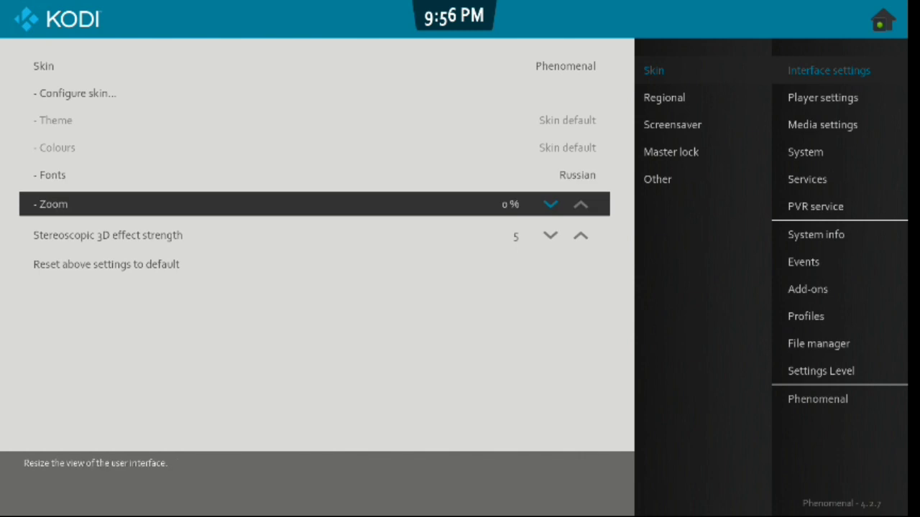
{"action": "key", "text": "Left"}
{"action": "key", "text": "Left"}
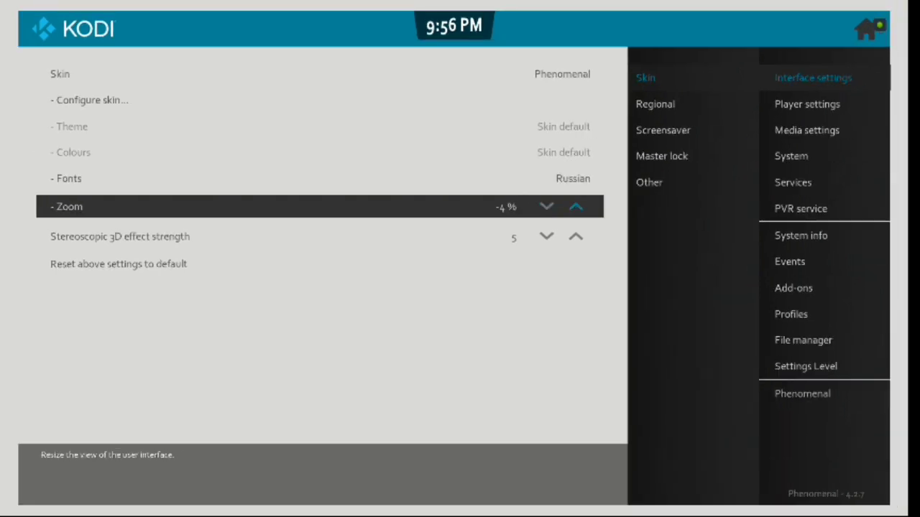
{"action": "key", "text": "Right"}
{"action": "key", "text": "Right"}
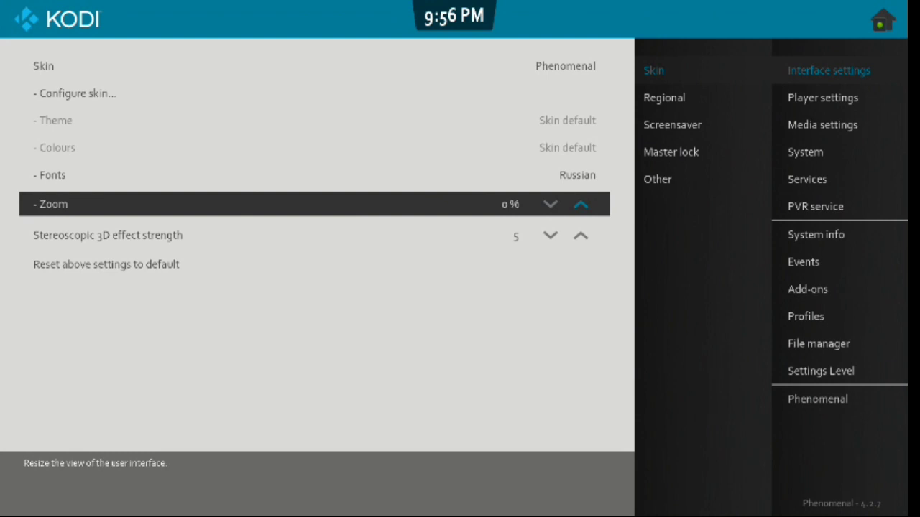
- Look over the remaining skin options and leave the Interface settings
{"action": "key", "text": "Down"}
{"action": "key", "text": "Down"}
{"action": "key", "text": "Down"}
{"action": "key", "text": "Down"}
{"action": "key", "text": "Down"}
{"action": "key", "text": "Down"}
{"action": "key", "text": "Down"}
{"action": "key", "text": "Up"}
{"action": "key", "text": "Escape"}
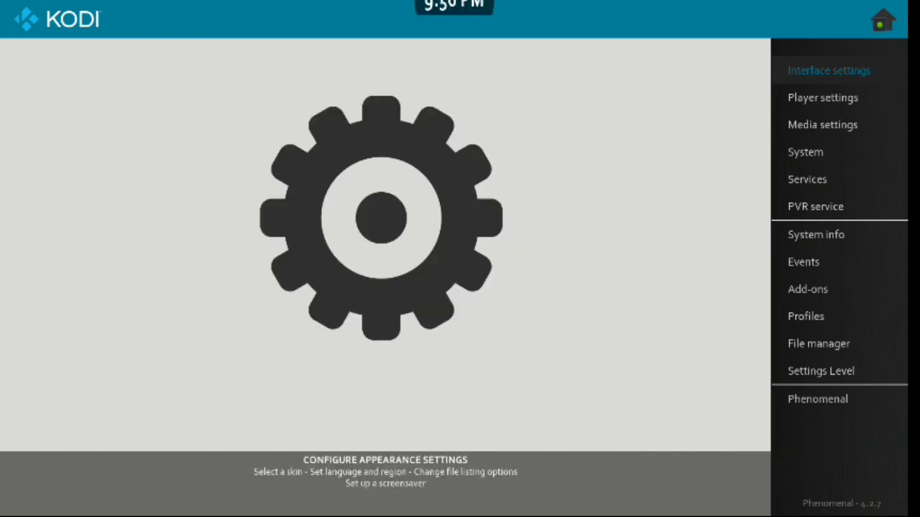
- Open the System settings
{"action": "left_click", "coordinate": [822, 98]}
{"action": "left_click", "coordinate": [823, 124]}
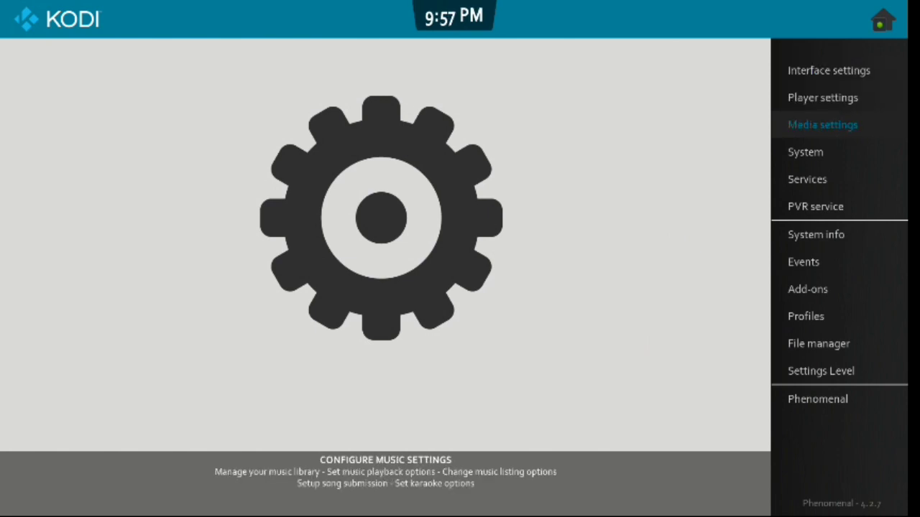
{"action": "left_click", "coordinate": [805, 151]}
{"action": "left_click", "coordinate": [805, 151]}
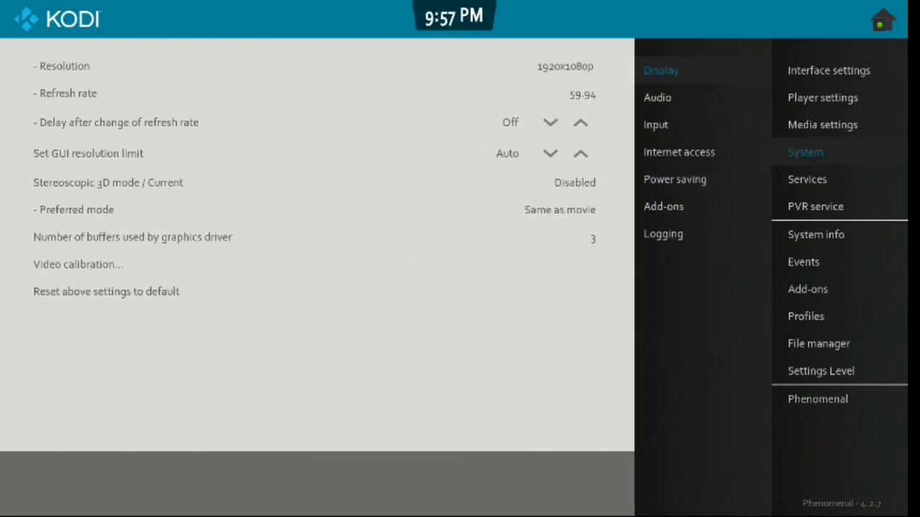
- Open Video calibration from the Display settings
{"action": "key", "text": "Down"}
{"action": "key", "text": "Up"}
{"action": "key", "text": "Right"}
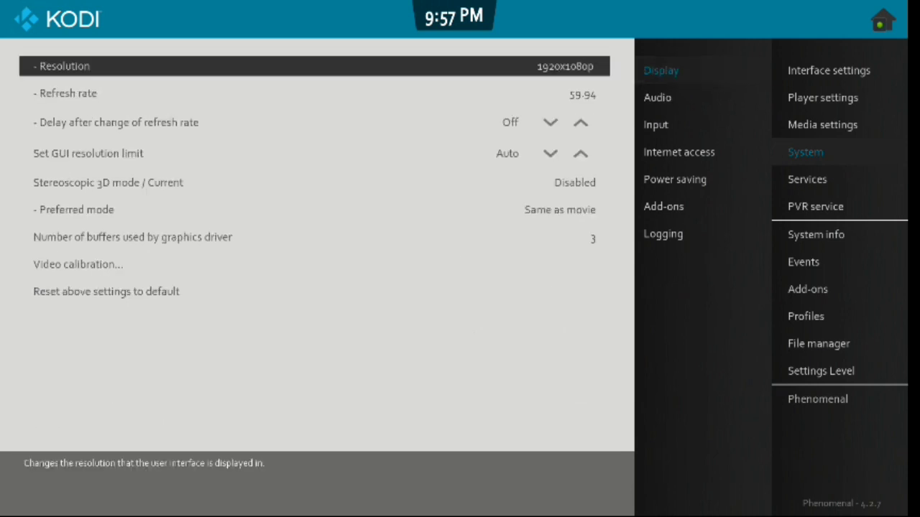
{"action": "key", "text": "Down"}
{"action": "key", "text": "Down"}
{"action": "key", "text": "Down"}
{"action": "key", "text": "Down"}
{"action": "key", "text": "Down"}
{"action": "key", "text": "Down"}
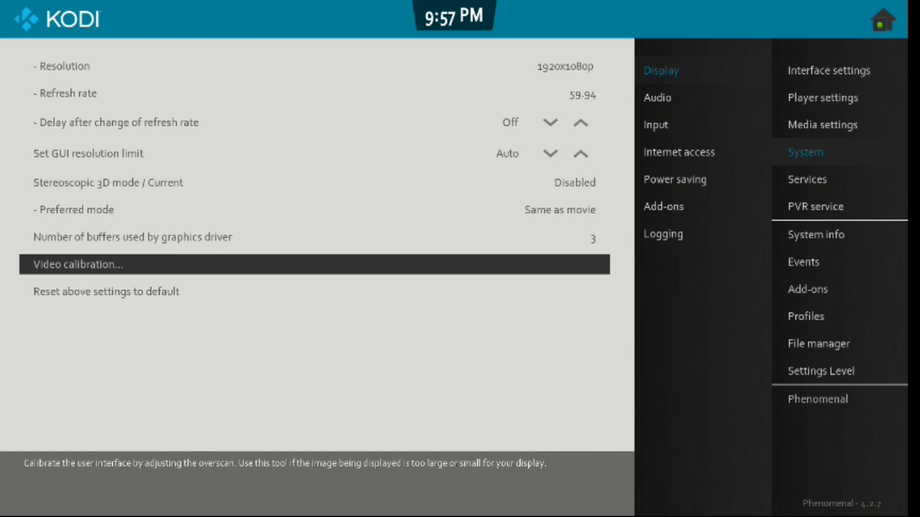
{"action": "key", "text": "Return"}
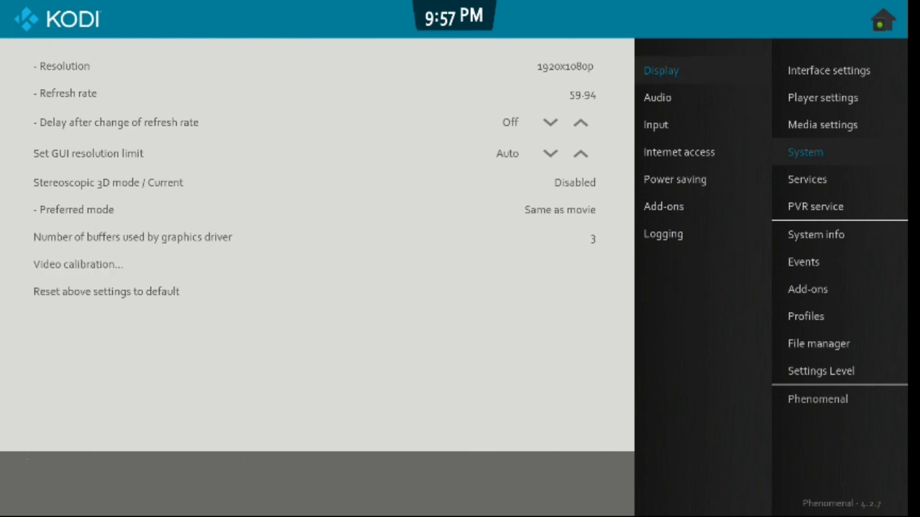
- Leave the System settings and look over the remaining settings categories from Services down to File manager
{"action": "key", "text": "Escape"}
{"action": "key", "text": "Down"}
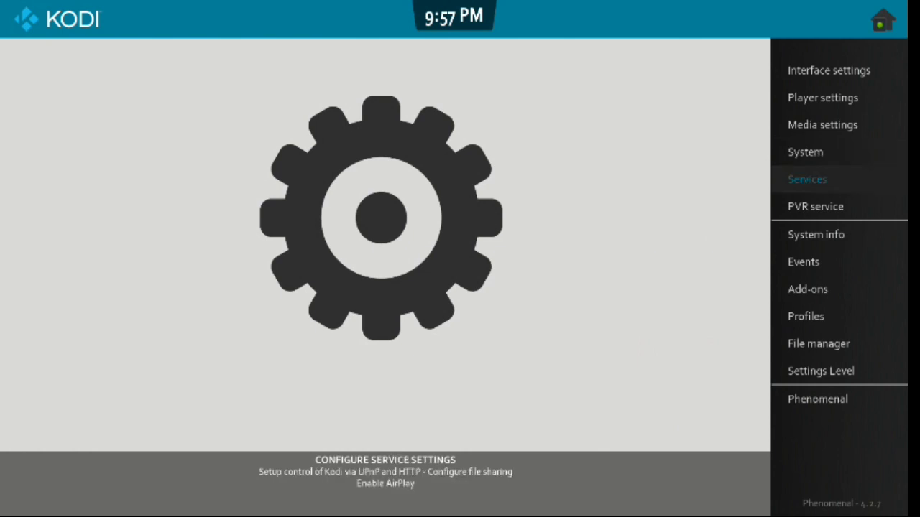
{"action": "key", "text": "Down"}
{"action": "key", "text": "Down"}
{"action": "key", "text": "Down"}
{"action": "key", "text": "Down"}
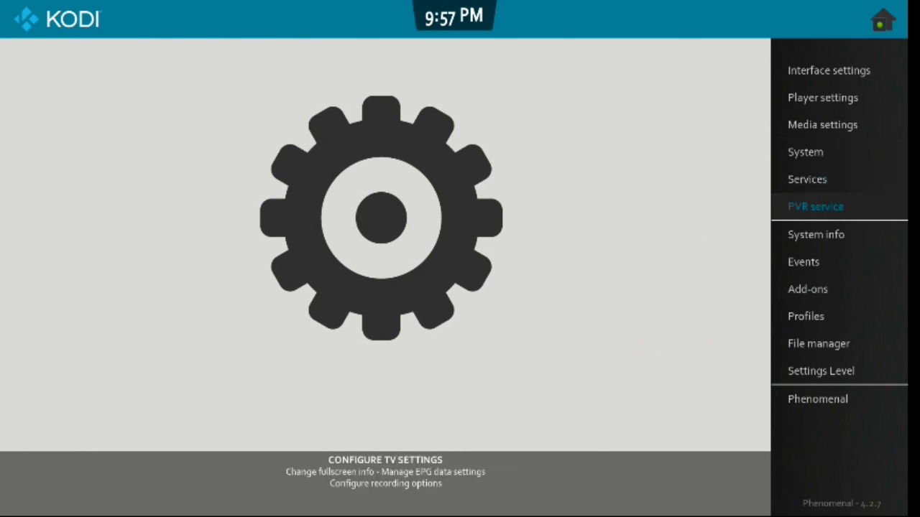
{"action": "key", "text": "Down"}
{"action": "key", "text": "Down"}
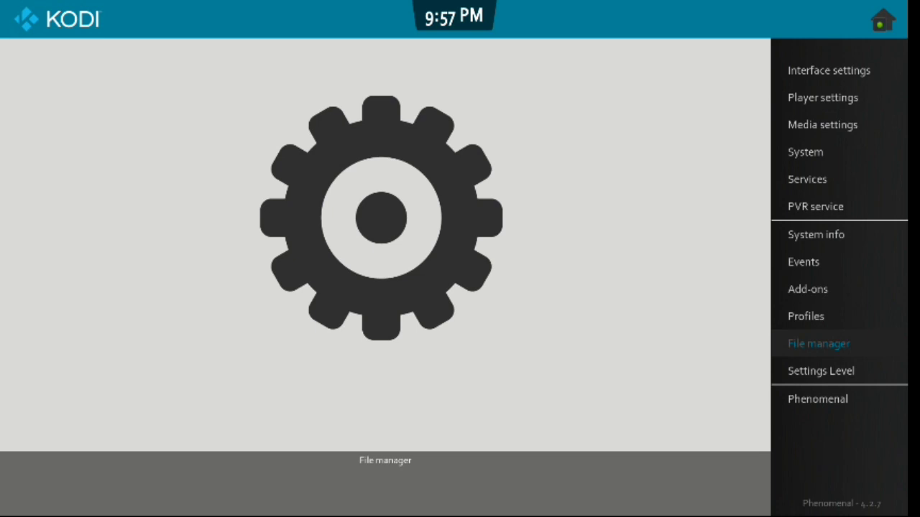
- Return to the home screen and reopen the Settings overview from the More Stuff shortcuts
{"action": "key", "text": "Escape"}
{"action": "key", "text": "Down"}
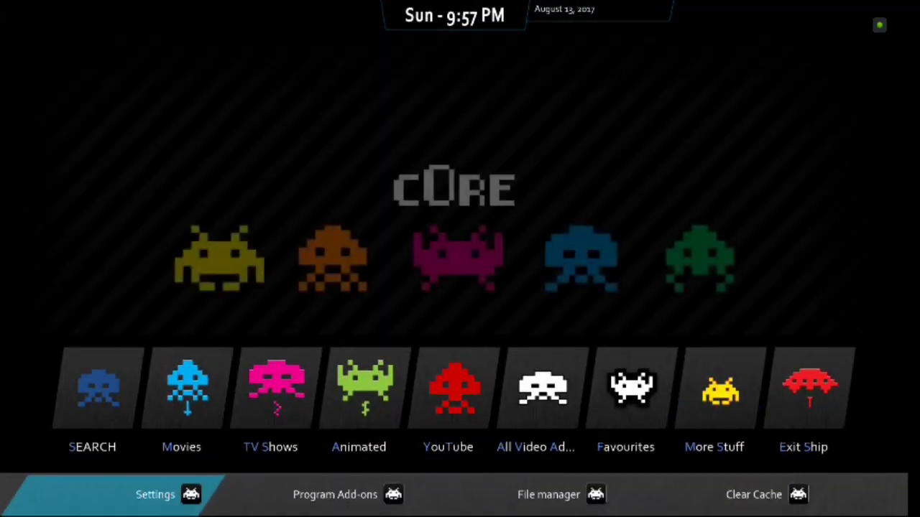
{"action": "key", "text": "Return"}
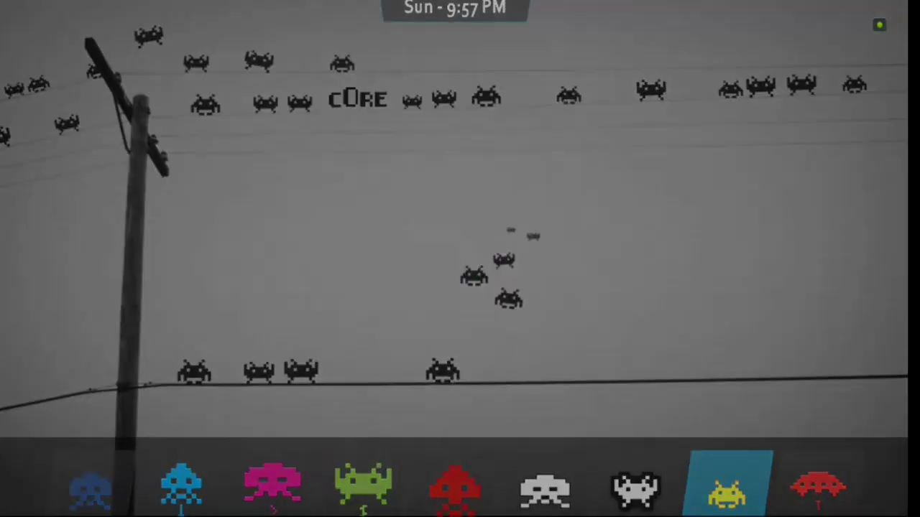
{"action": "key", "text": "Down"}
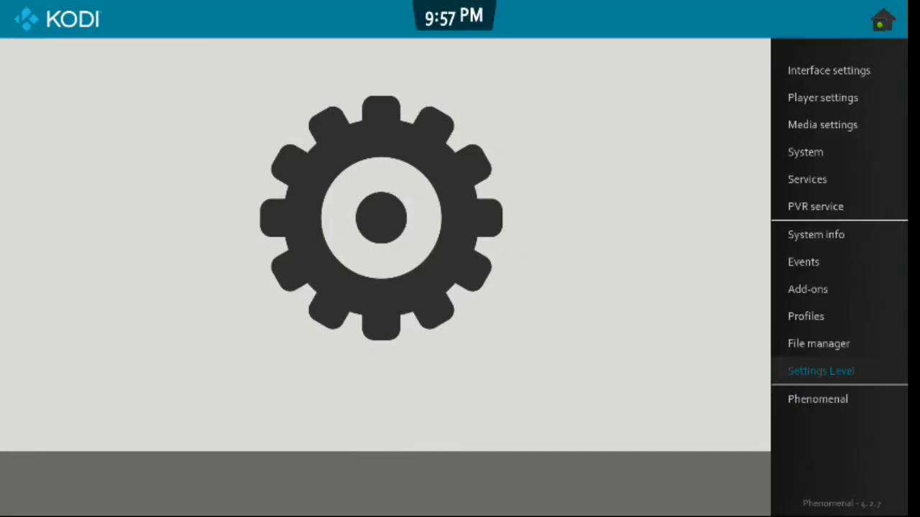
- Open the File manager, go to the Add source entry and return to the settings overview
{"action": "key", "text": "Up"}
{"action": "key", "text": "Up"}
{"action": "key", "text": "Up"}
{"action": "key", "text": "Up"}
{"action": "key", "text": "Up"}
{"action": "key", "text": "Down"}
{"action": "key", "text": "Down"}
{"action": "key", "text": "Down"}
{"action": "key", "text": "Down"}
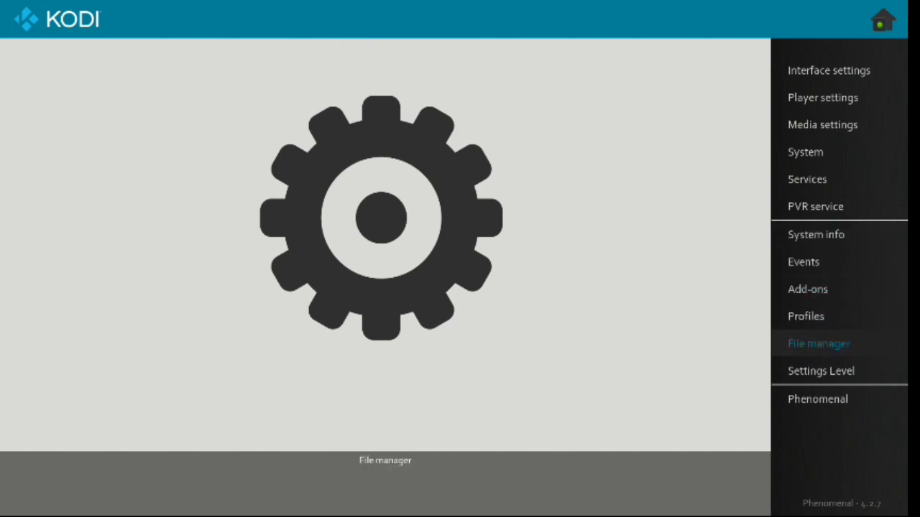
{"action": "key", "text": "Return"}
{"action": "key", "text": "Down"}
{"action": "key", "text": "Down"}
{"action": "key", "text": "Down"}
{"action": "key", "text": "Down"}
{"action": "key", "text": "Down"}
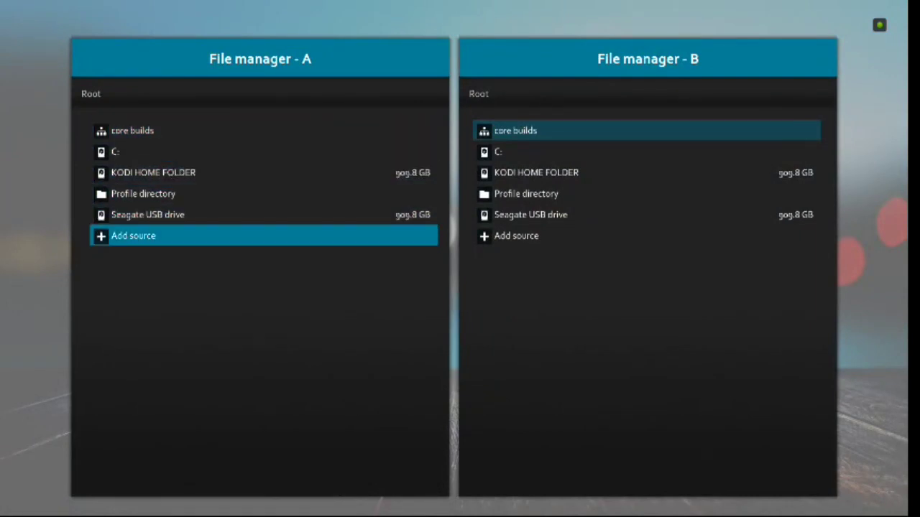
{"action": "key", "text": "Escape"}
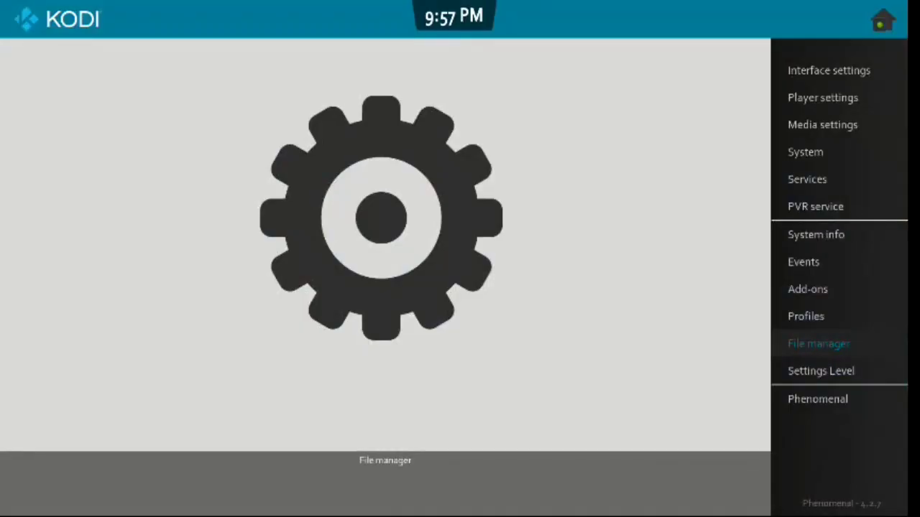
- Open the Add-ons settings, look over the repository and zip file install options, and go back
{"action": "key", "text": "Up"}
{"action": "key", "text": "Up"}
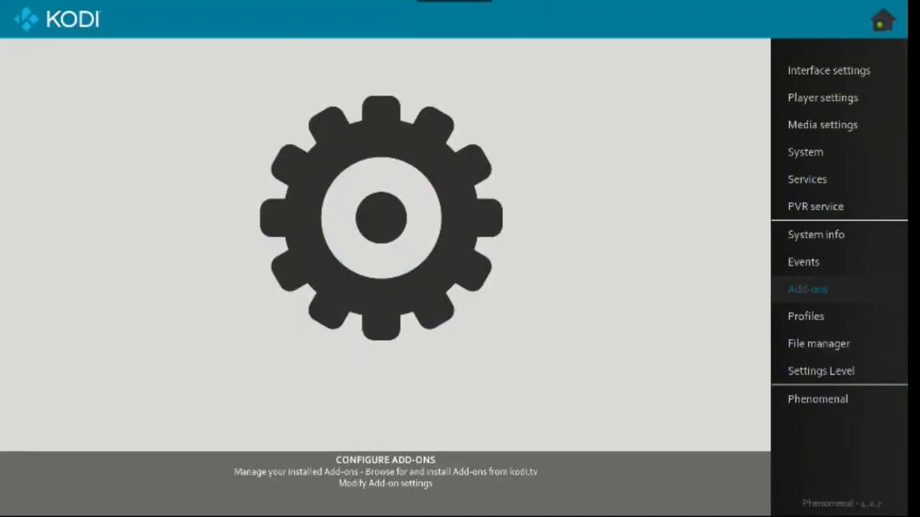
{"action": "key", "text": "Return"}
{"action": "key", "text": "Down"}
{"action": "key", "text": "Down"}
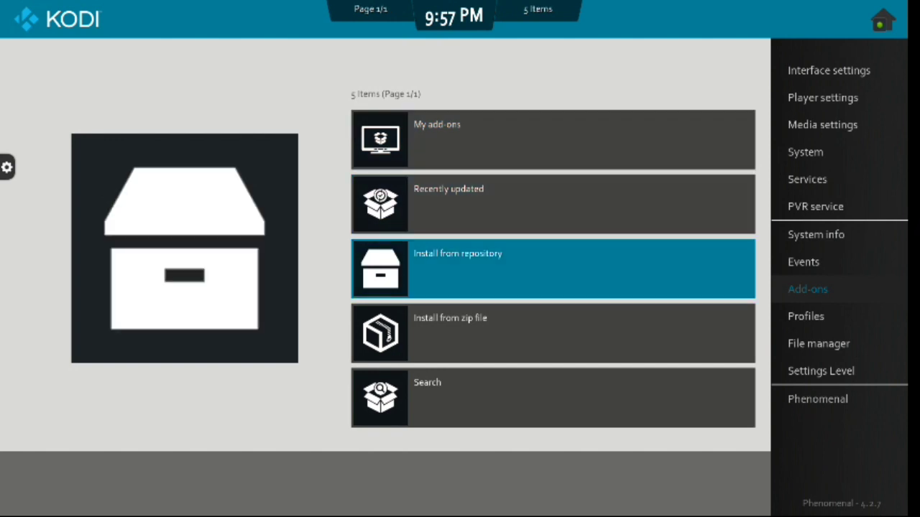
{"action": "key", "text": "Down"}
{"action": "key", "text": "Up"}
{"action": "key", "text": "BackSpace"}
- Look over the Profiles, File manager, Settings Level and Phenomenal entries in the settings overview
{"action": "key", "text": "Down"}
{"action": "key", "text": "Down"}
{"action": "key", "text": "Up"}
{"action": "key", "text": "Up"}
{"action": "key", "text": "Down"}
{"action": "key", "text": "Down"}
{"action": "key", "text": "Down"}
{"action": "key", "text": "Up"}
{"action": "key", "text": "Up"}
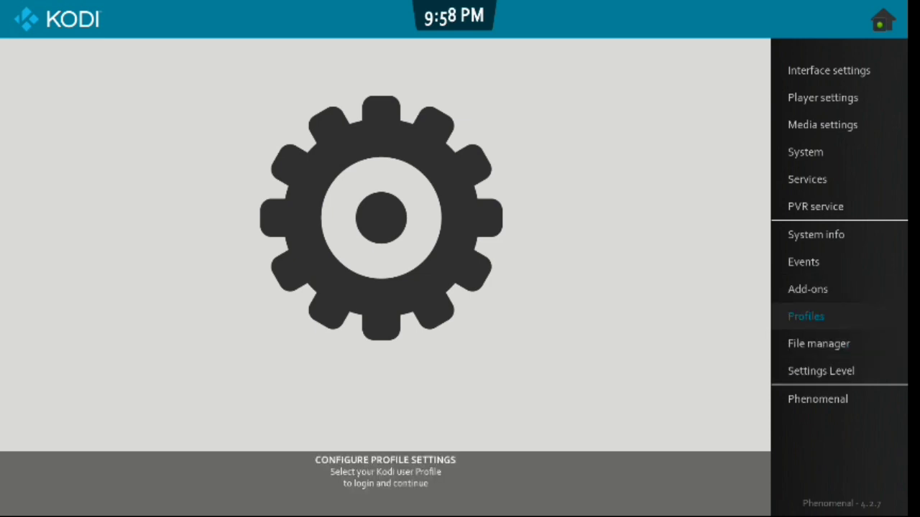
{"action": "key", "text": "Down"}
{"action": "key", "text": "Down"}
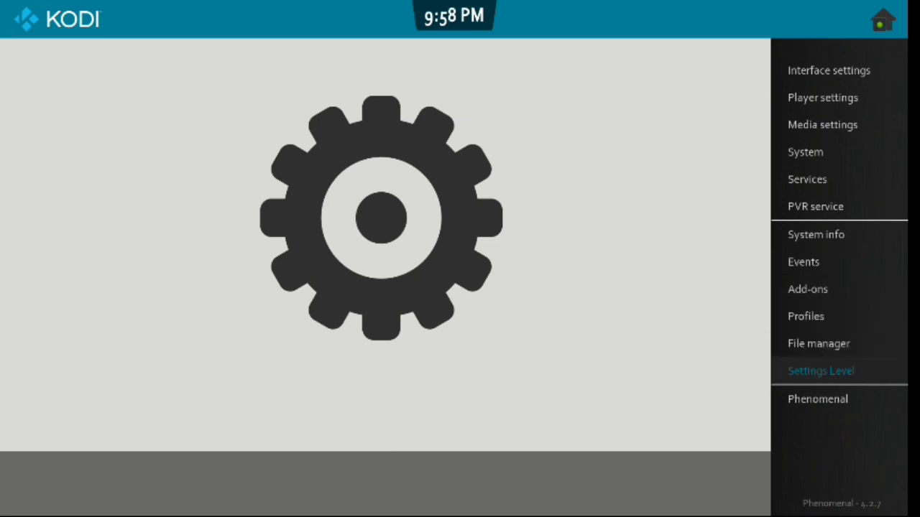
{"action": "key", "text": "Down"}
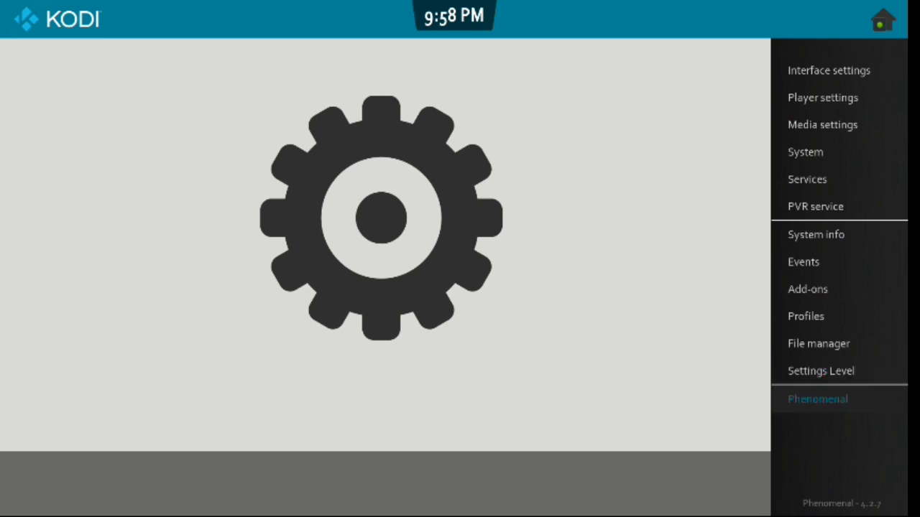
- Return to the home screen and look over the More Stuff shortcuts from Settings through Blow Up Ship (FRESH START)
{"action": "key", "text": "Up"}
{"action": "key", "text": "Up"}
{"action": "key", "text": "Up"}
{"action": "key", "text": "Up"}
{"action": "key", "text": "Escape"}
{"action": "key", "text": "Down"}
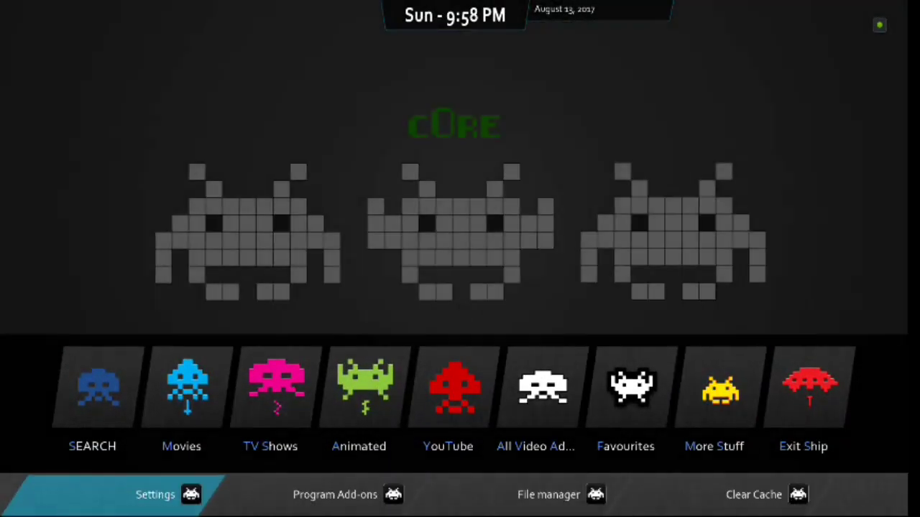
{"action": "key", "text": "Right"}
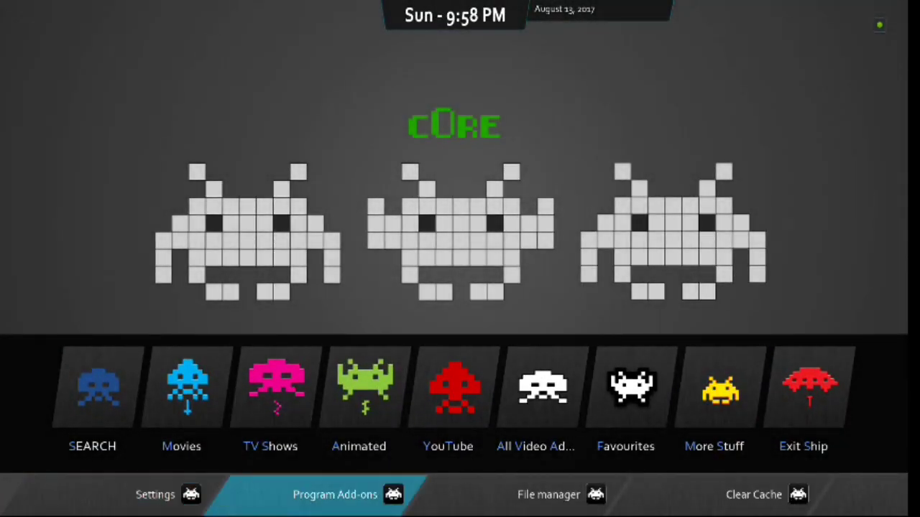
{"action": "key", "text": "Right"}
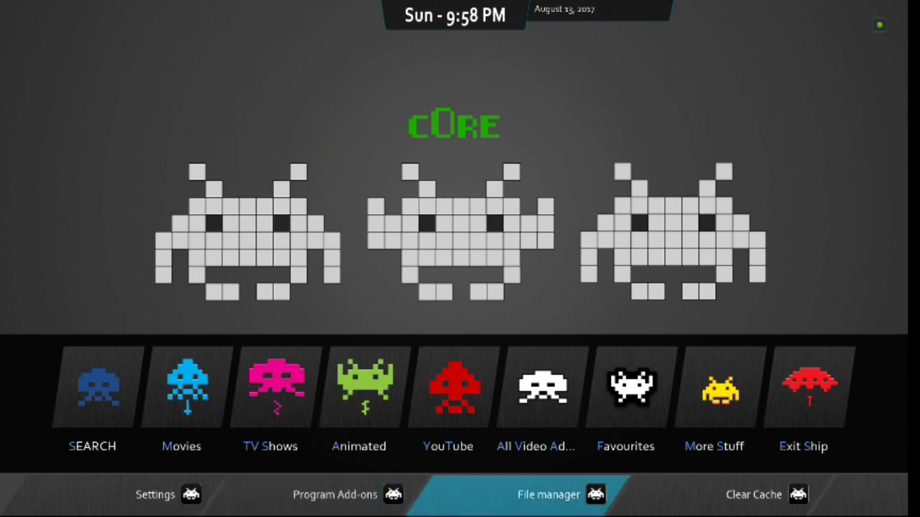
{"action": "key", "text": "Right"}
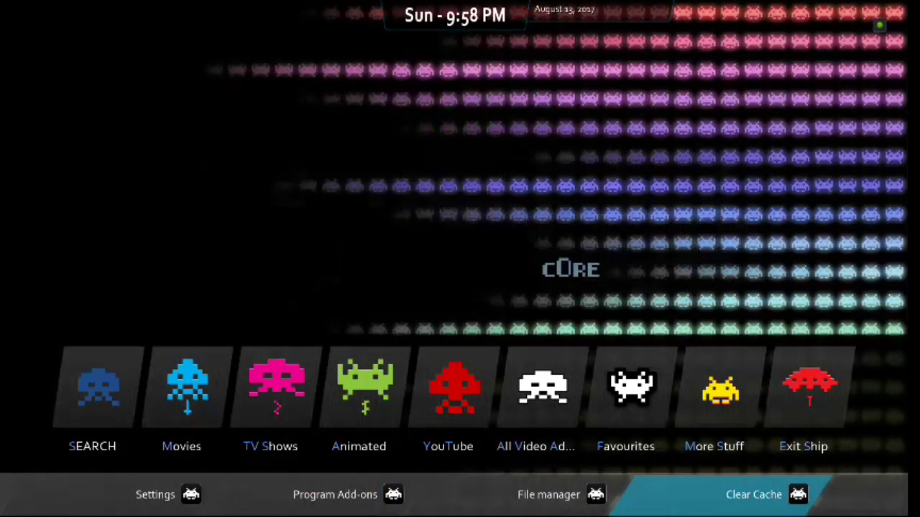
{"action": "key", "text": "Right"}
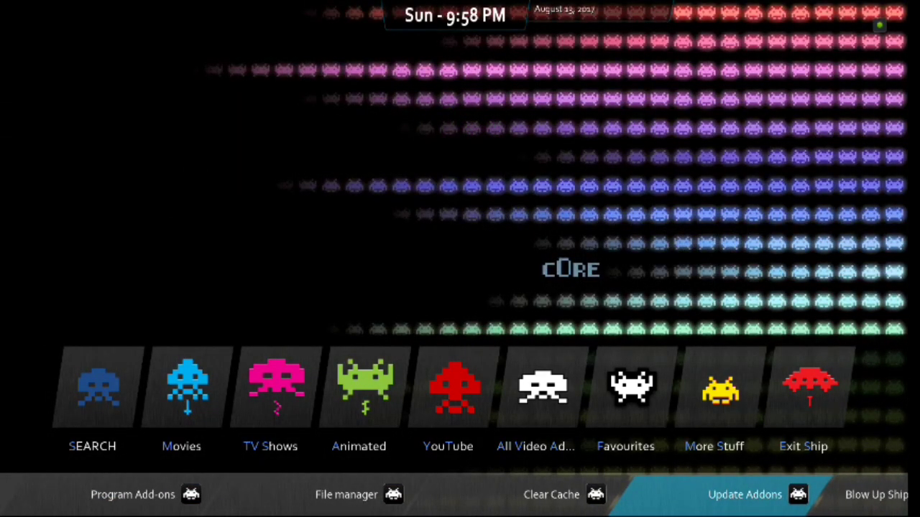
{"action": "key", "text": "Right"}
{"action": "key", "text": "Left"}
{"action": "key", "text": "Right"}
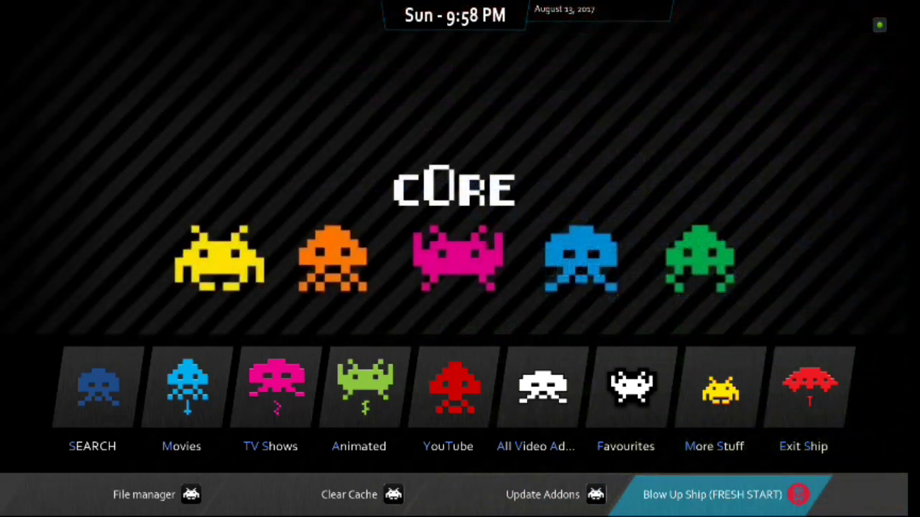
{"action": "key", "text": "Right"}
{"action": "key", "text": "Left"}
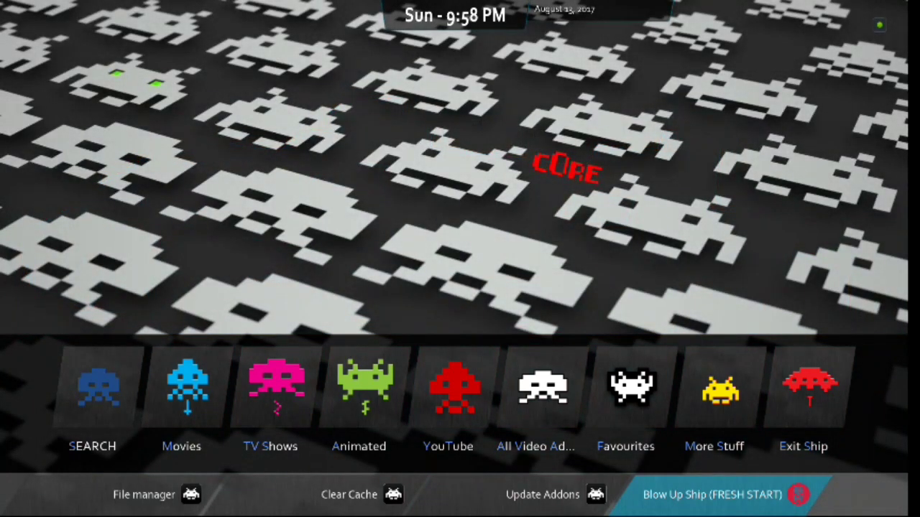
- Open Program Add-ons from the More Stuff shortcuts
{"action": "key", "text": "Left"}
{"action": "key", "text": "Left"}
{"action": "key", "text": "Left"}
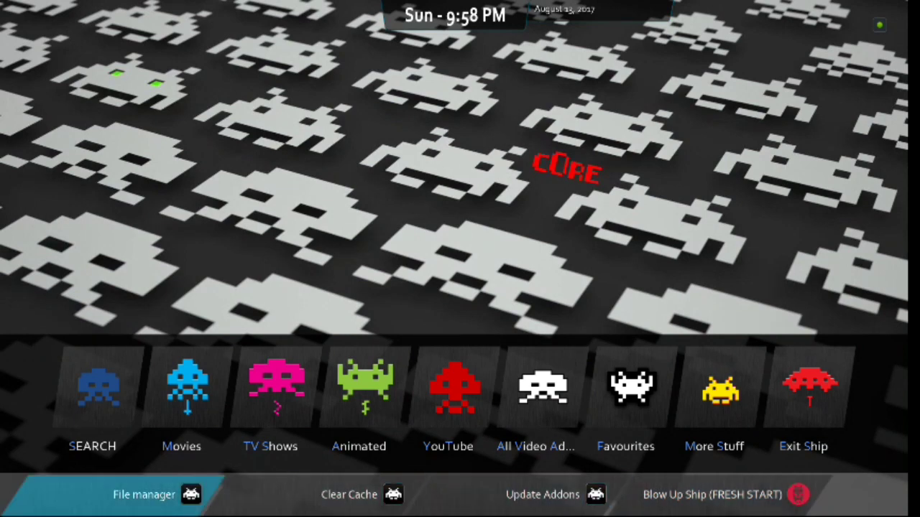
{"action": "key", "text": "Left"}
{"action": "key", "text": "Left"}
{"action": "key", "text": "Right"}
{"action": "key", "text": "Return"}
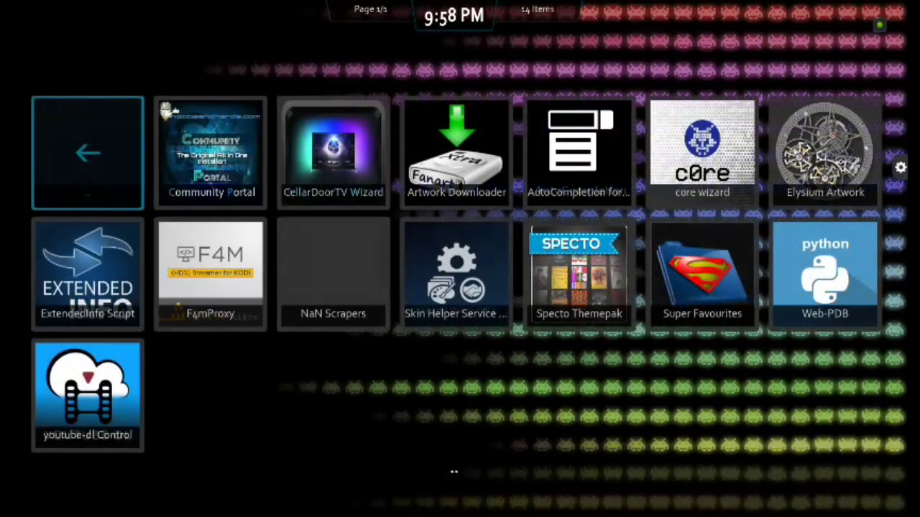
- Look through the installed program add-ons and return to the home screen
{"action": "key", "text": "Right"}
{"action": "key", "text": "Right"}
{"action": "key", "text": "Right"}
{"action": "key", "text": "Right"}
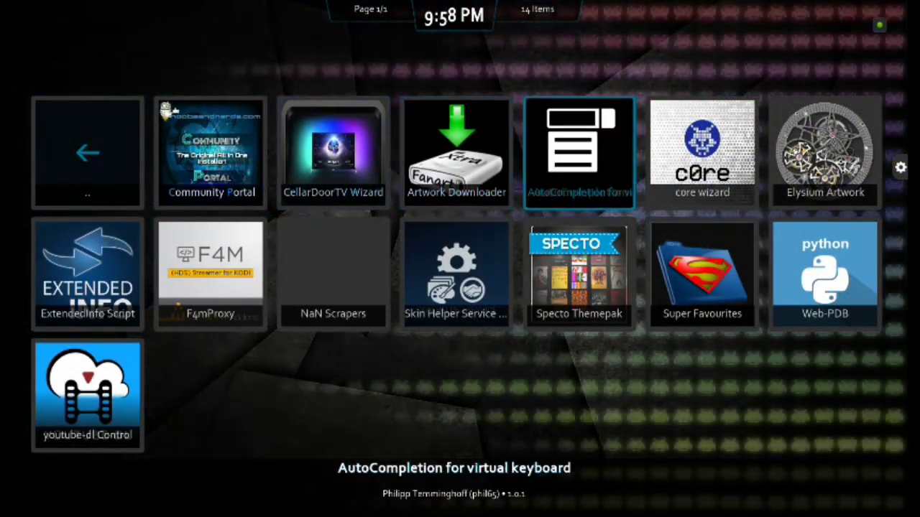
{"action": "key", "text": "Right"}
{"action": "key", "text": "Right"}
{"action": "key", "text": "Down"}
{"action": "key", "text": "Left"}
{"action": "key", "text": "Left"}
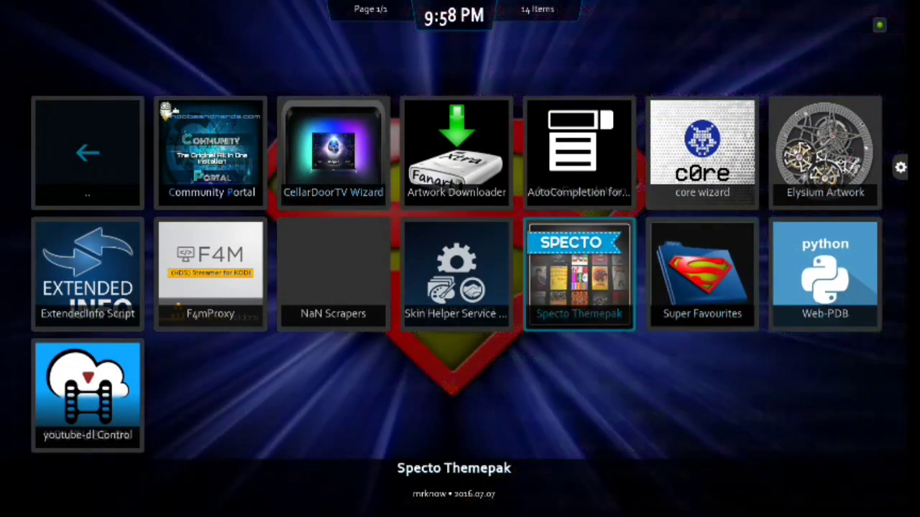
{"action": "key", "text": "Left"}
{"action": "key", "text": "Left"}
{"action": "key", "text": "Left"}
{"action": "key", "text": "Return"}
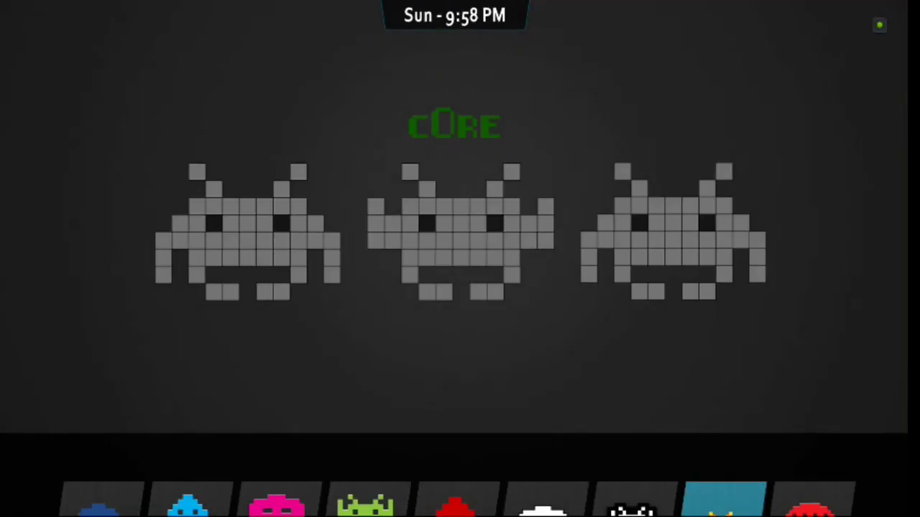
- Examine the Normal Exit and Force Close Kodi options under Exit Ship
{"action": "key", "text": "Right"}
{"action": "key", "text": "Right"}
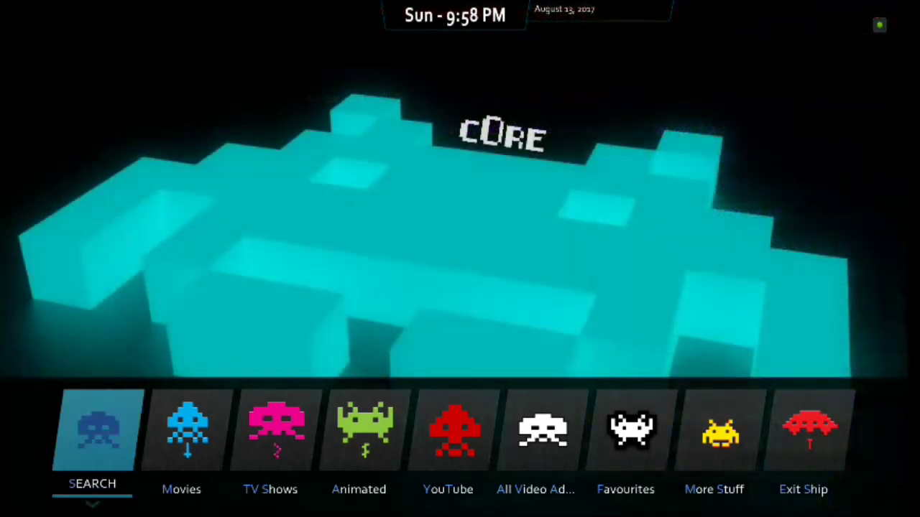
{"action": "key", "text": "Left"}
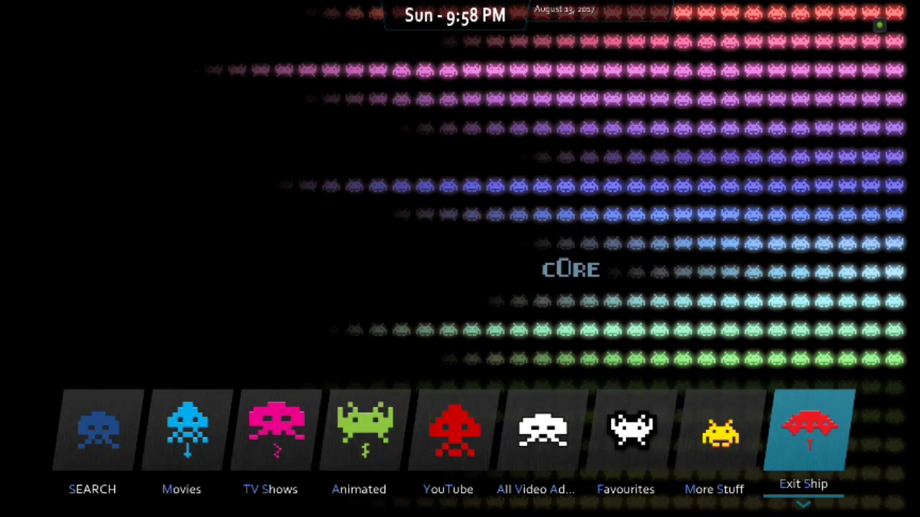
{"action": "key", "text": "Down"}
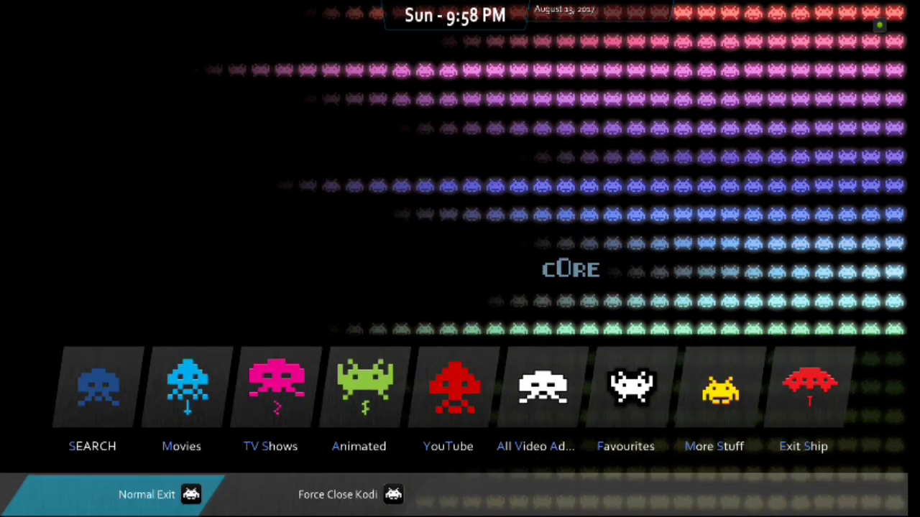
{"action": "key", "text": "Right"}
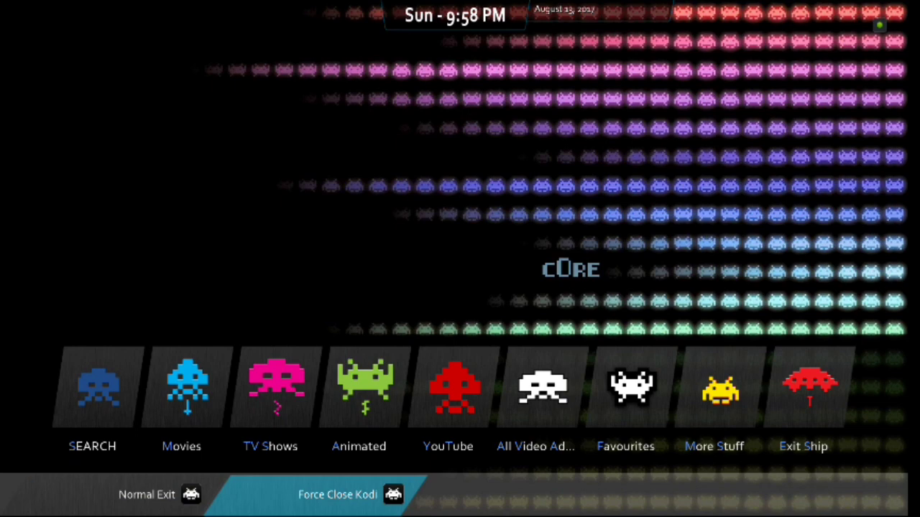
- Leave the Exit Ship options and open the Movies section from the home screen
{"action": "key", "text": "Up"}
{"action": "key", "text": "Left"}
{"action": "key", "text": "Left"}
{"action": "key", "text": "Left"}
{"action": "key", "text": "Left"}
{"action": "key", "text": "Left"}
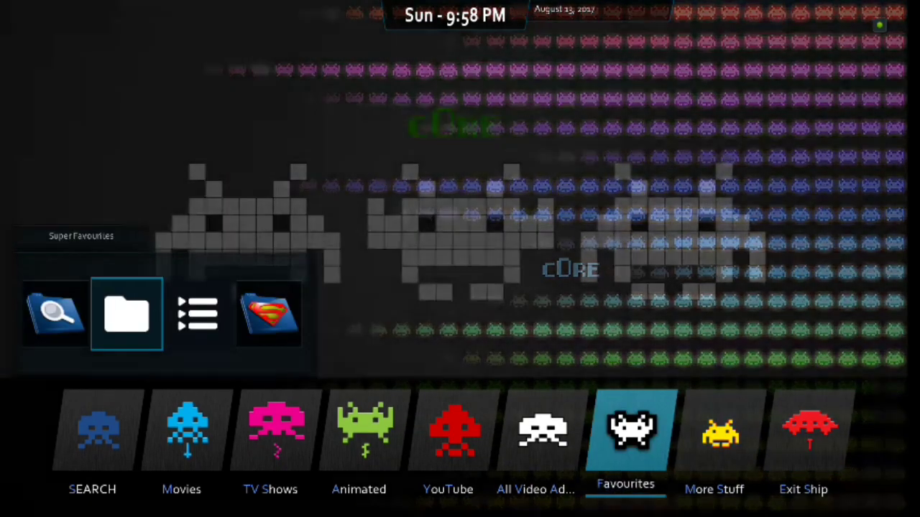
{"action": "key", "text": "Left"}
{"action": "key", "text": "Left"}
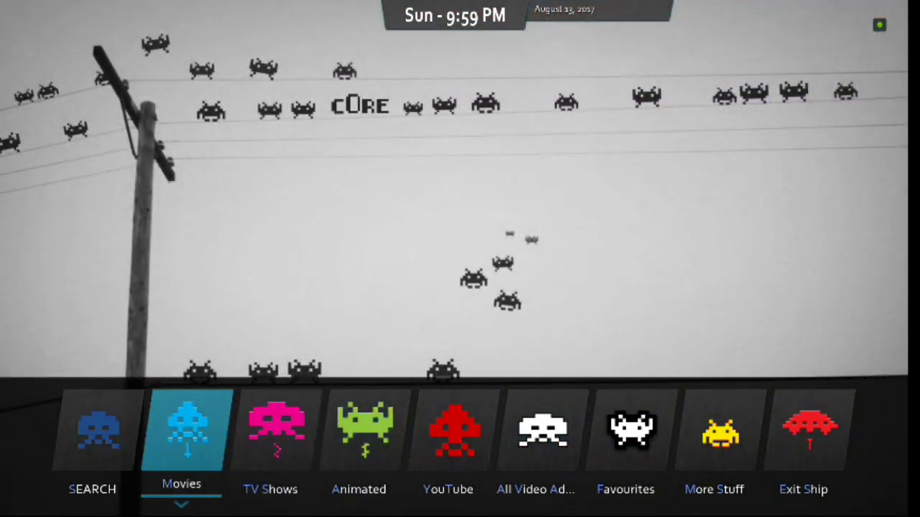
{"action": "key", "text": "Return"}
- Open the People Watching movie list and select Guardians of the Galaxy Vol. 2 (2017)
{"action": "key", "text": "Down"}
{"action": "key", "text": "Up"}
{"action": "key", "text": "Return"}
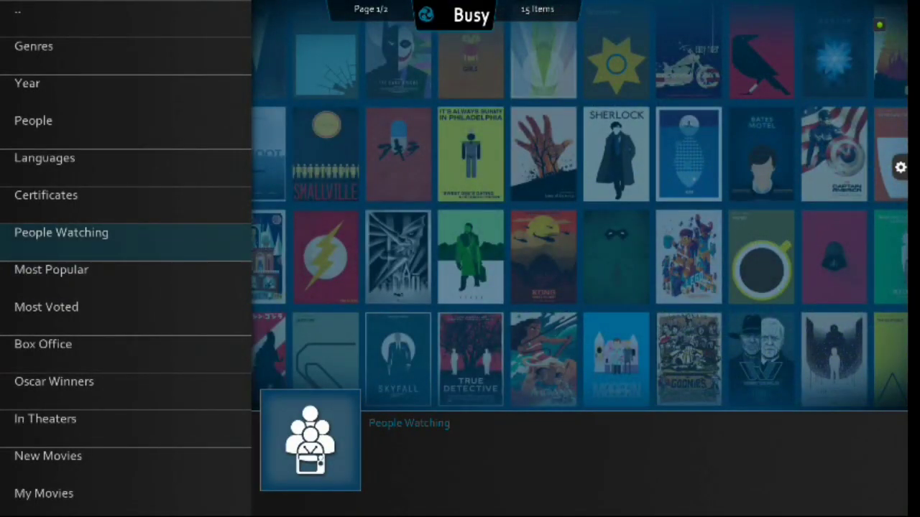
{"action": "key", "text": "Down"}
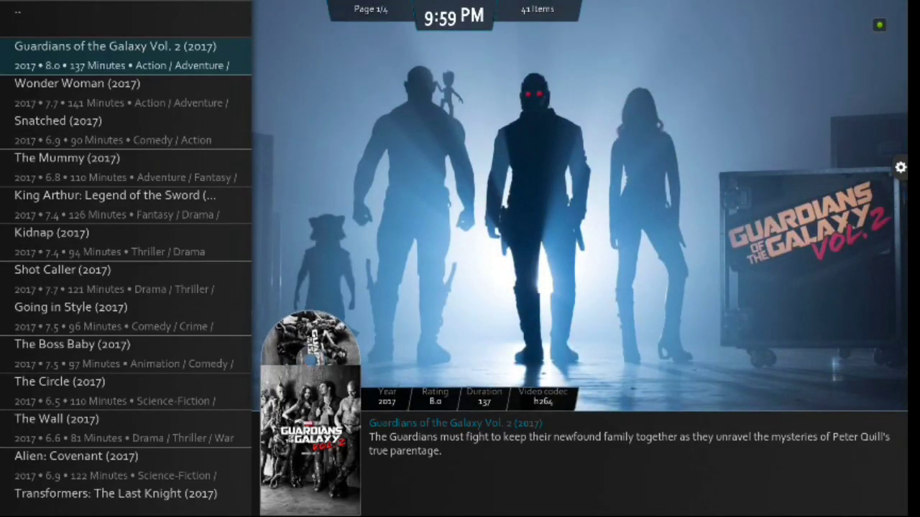
- Try the Queue item option on Guardians of the Galaxy Vol. 2 (2017)
{"action": "key", "text": "c"}
{"action": "key", "text": "Down"}
{"action": "key", "text": "Return"}
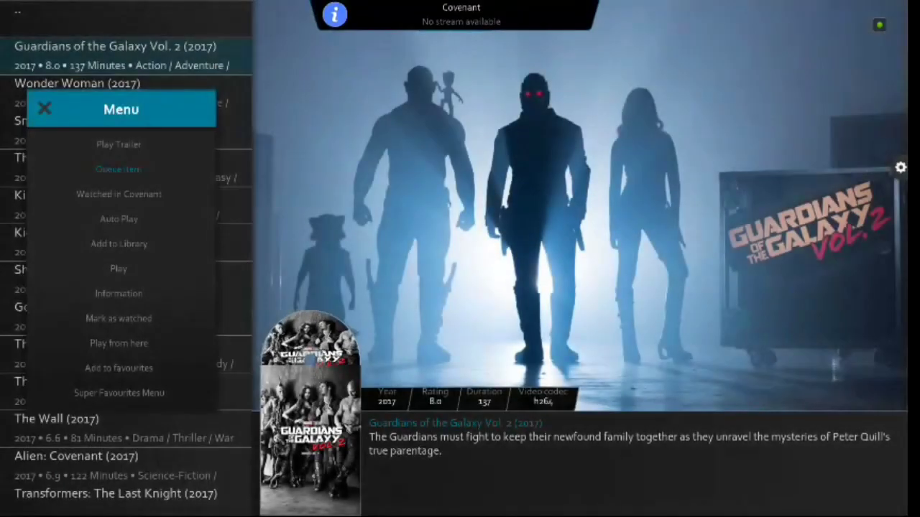
{"action": "key", "text": "Escape"}
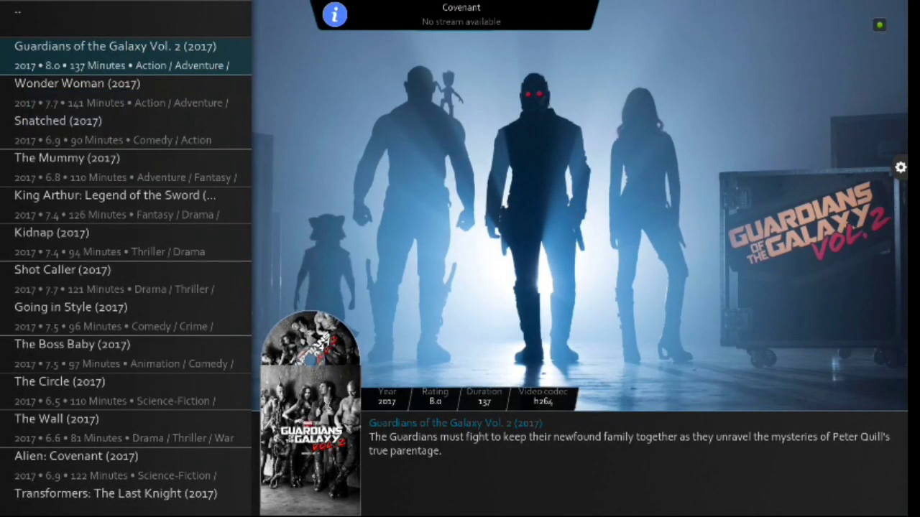
{"action": "key", "text": "Down"}
{"action": "key", "text": "c"}
{"action": "key", "text": "Escape"}
{"action": "key", "text": "Up"}
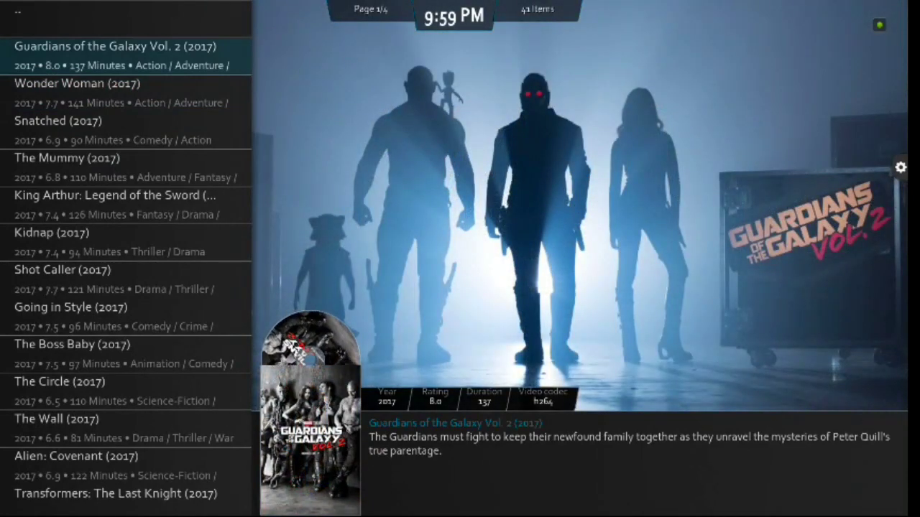
- Examine the context options for Guardians of the Galaxy Vol. 2 (2017), from Play Trailer through Add to Library
{"action": "key", "text": "c"}
{"action": "key", "text": "Down"}
{"action": "key", "text": "Up"}
{"action": "key", "text": "Down"}
{"action": "key", "text": "Down"}
{"action": "key", "text": "Up"}
{"action": "key", "text": "Up"}
{"action": "key", "text": "Up"}
{"action": "key", "text": "Down"}
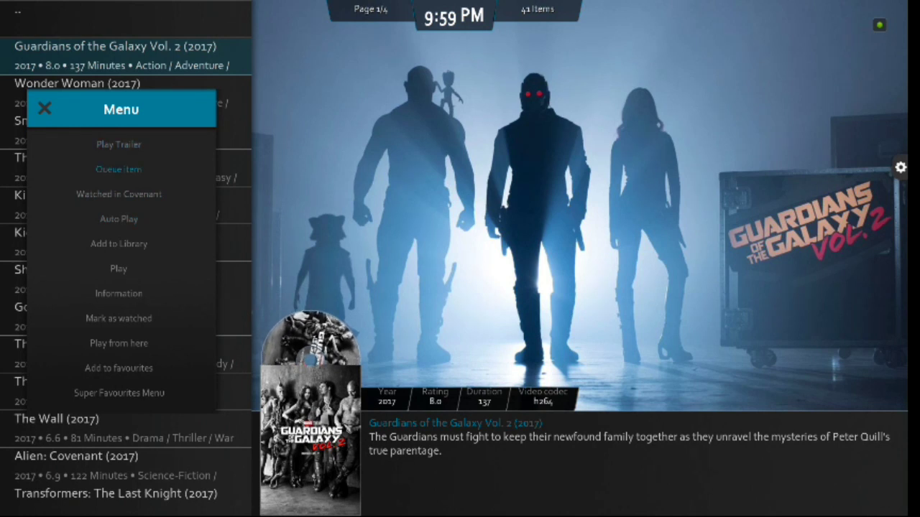
{"action": "key", "text": "Down"}
{"action": "key", "text": "Down"}
{"action": "key", "text": "Down"}
{"action": "key", "text": "Up"}
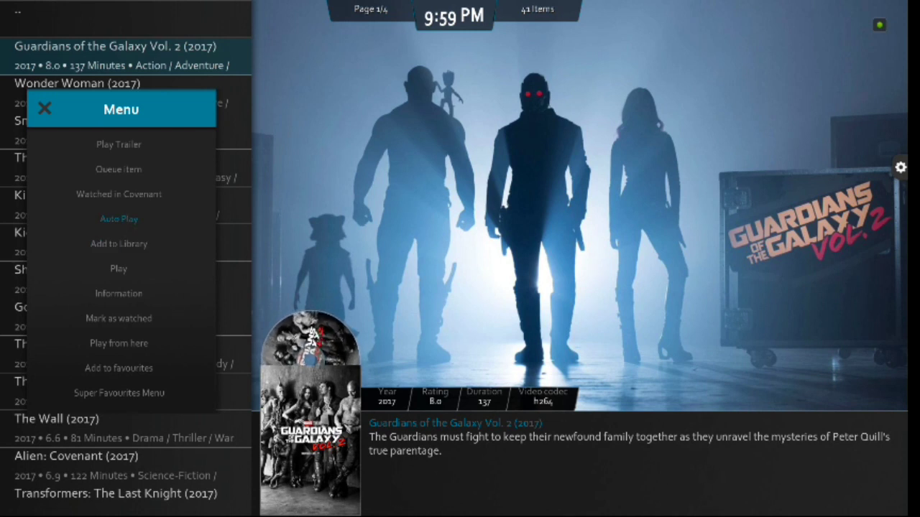
{"action": "key", "text": "Down"}
{"action": "key", "text": "Up"}
{"action": "key", "text": "Down"}
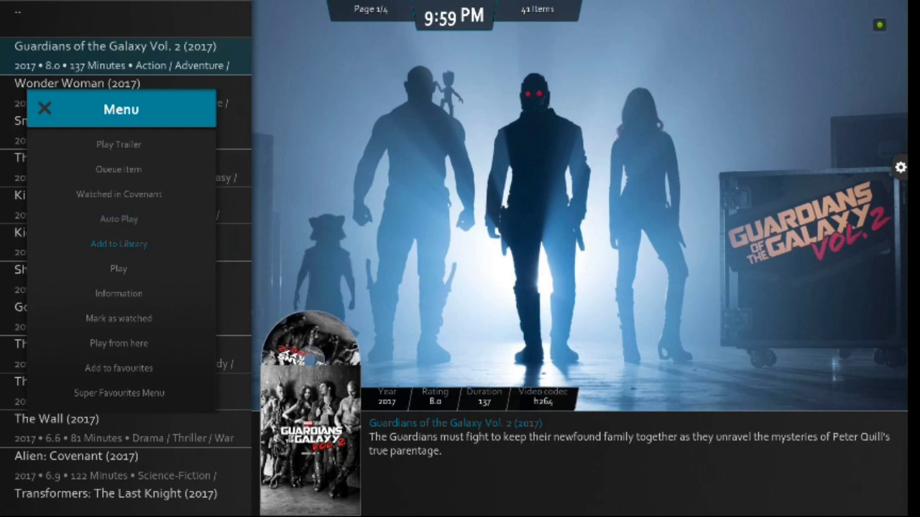
- Add Guardians of the Galaxy Vol. 2 (2017) to the favourites
{"action": "key", "text": "Down"}
{"action": "key", "text": "Down"}
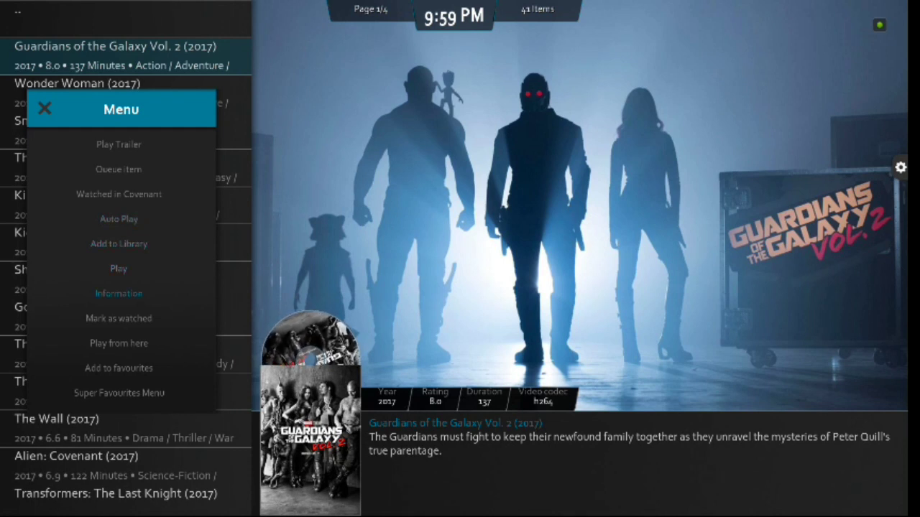
{"action": "key", "text": "Down"}
{"action": "key", "text": "Down"}
{"action": "key", "text": "Down"}
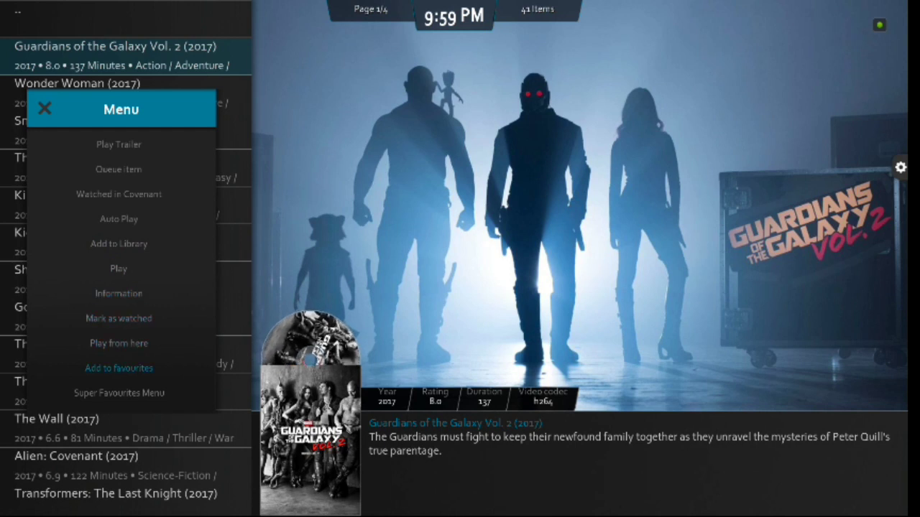
{"action": "key", "text": "Return"}
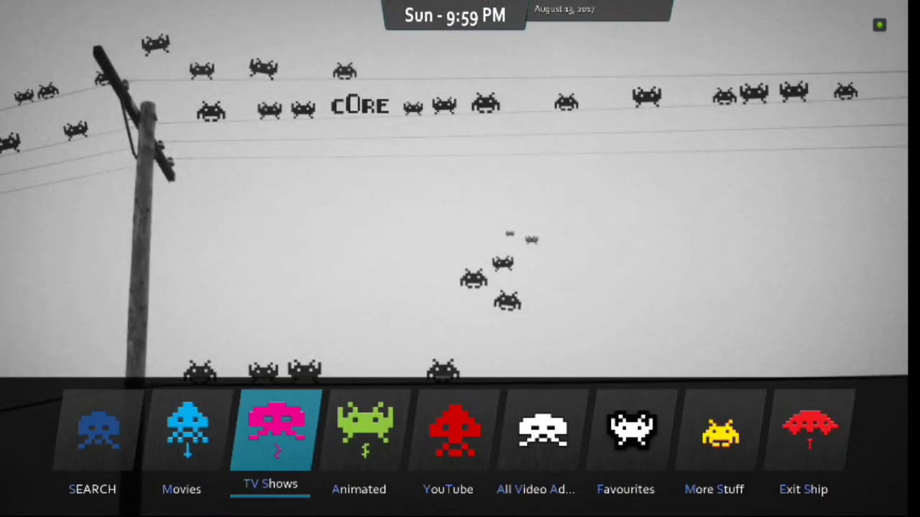
- Examine the Super Favourites shortcuts under Favourites on the home screen, including iSearch, iExplore and Create new Super Folder
{"action": "key", "text": "Right"}
{"action": "key", "text": "Right"}
{"action": "key", "text": "Right"}
{"action": "key", "text": "Right"}
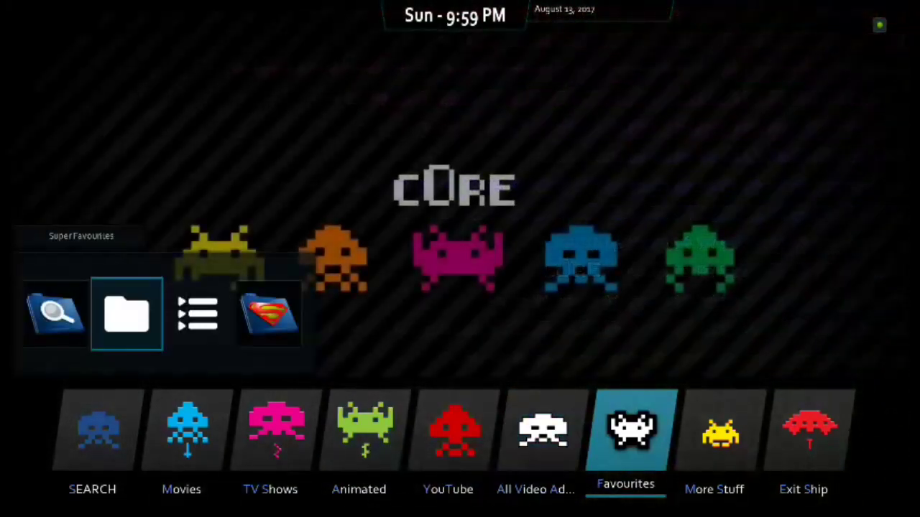
{"action": "key", "text": "Up"}
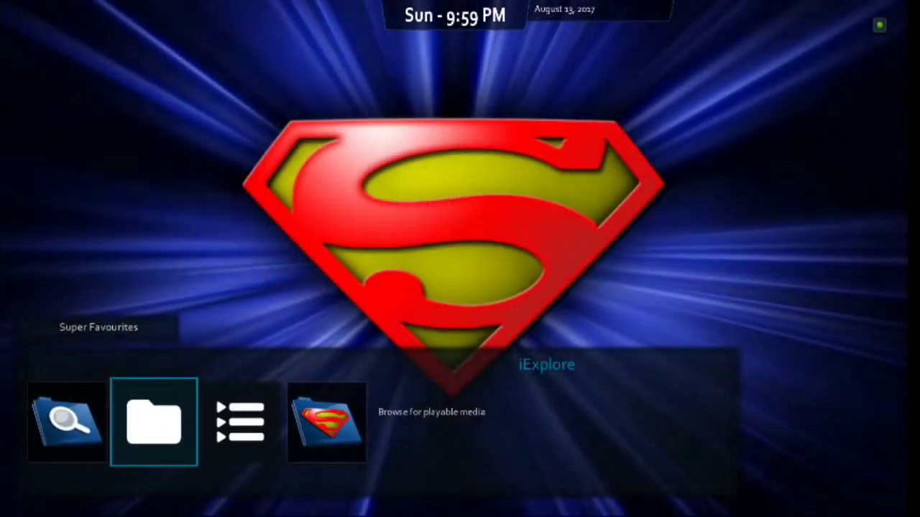
{"action": "key", "text": "Right"}
{"action": "key", "text": "Left"}
{"action": "key", "text": "Left"}
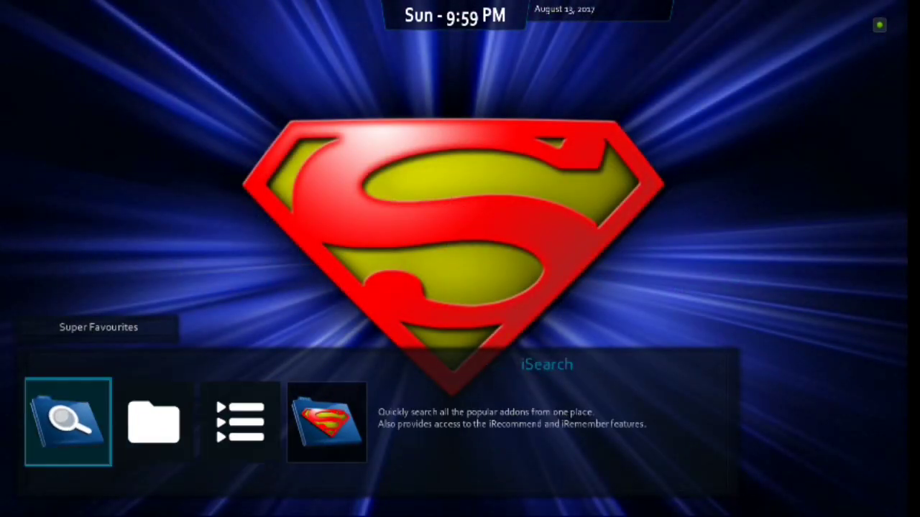
{"action": "key", "text": "Right"}
{"action": "key", "text": "Right"}
{"action": "key", "text": "Right"}
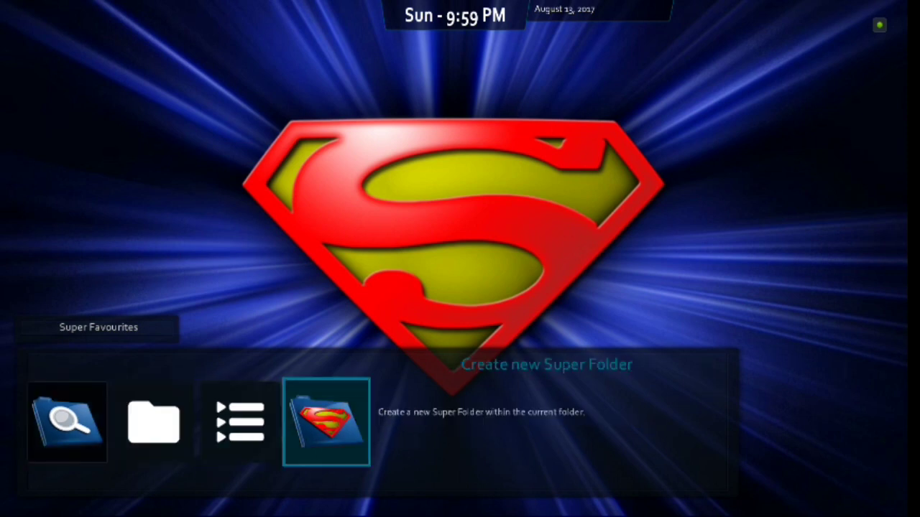
- Open the Favourites section and go into Explore Kodi favourites
{"action": "key", "text": "Down"}
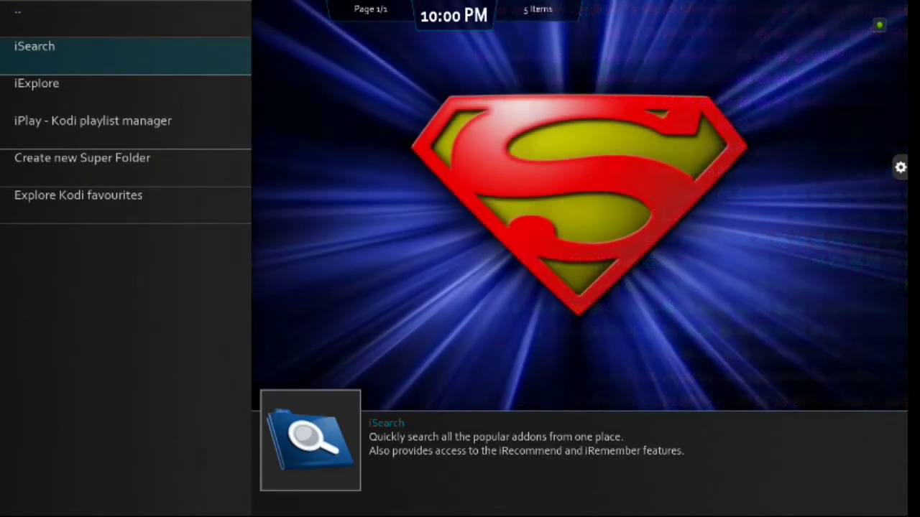
{"action": "key", "text": "Down"}
{"action": "key", "text": "Down"}
{"action": "key", "text": "Down"}
{"action": "key", "text": "Down"}
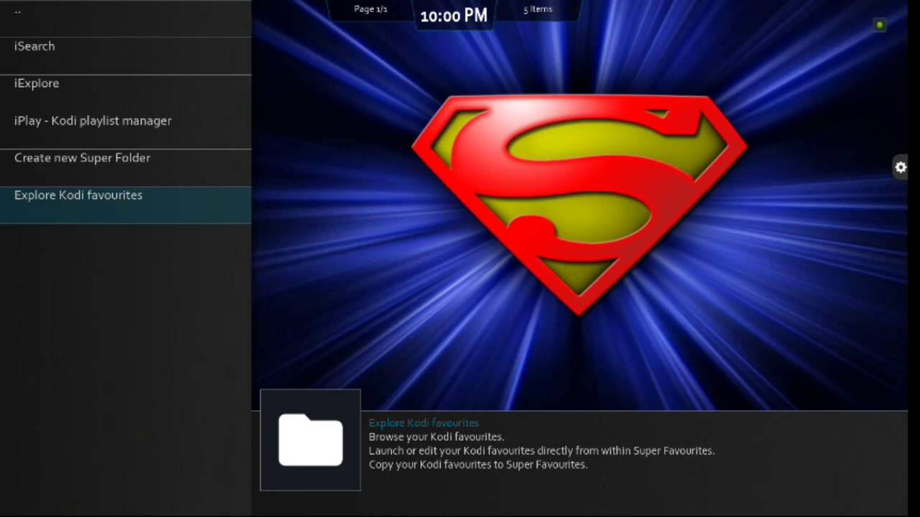
{"action": "key", "text": "Return"}
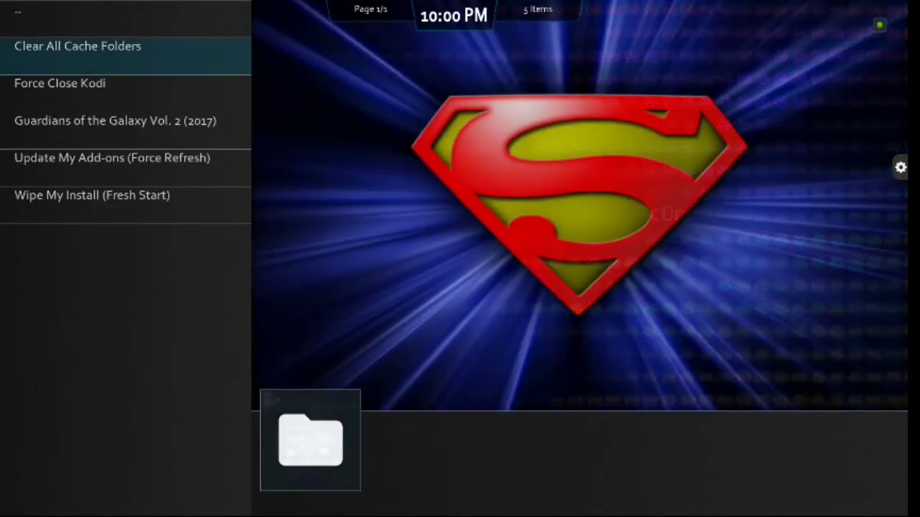
- Check the Kodi favourites list for Guardians of the Galaxy Vol. 2 (2017), and return to the home screen
{"action": "key", "text": "Down"}
{"action": "key", "text": "Down"}
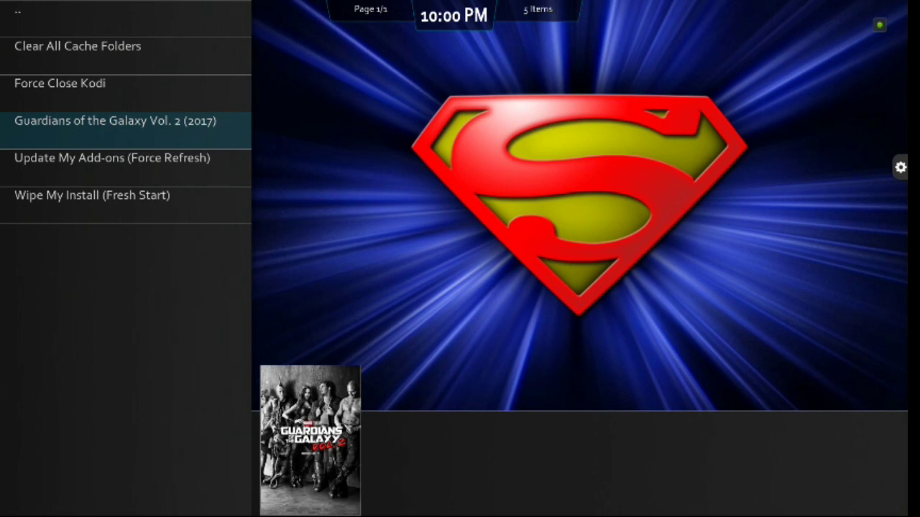
{"action": "key", "text": "Down"}
{"action": "key", "text": "Down"}
{"action": "key", "text": "Up"}
{"action": "key", "text": "Up"}
{"action": "key", "text": "BackSpace"}
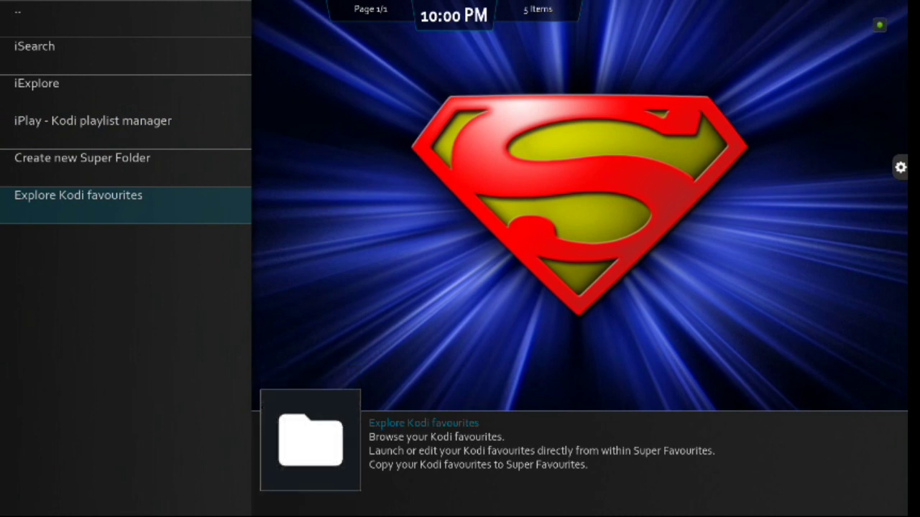
{"action": "key", "text": "BackSpace"}
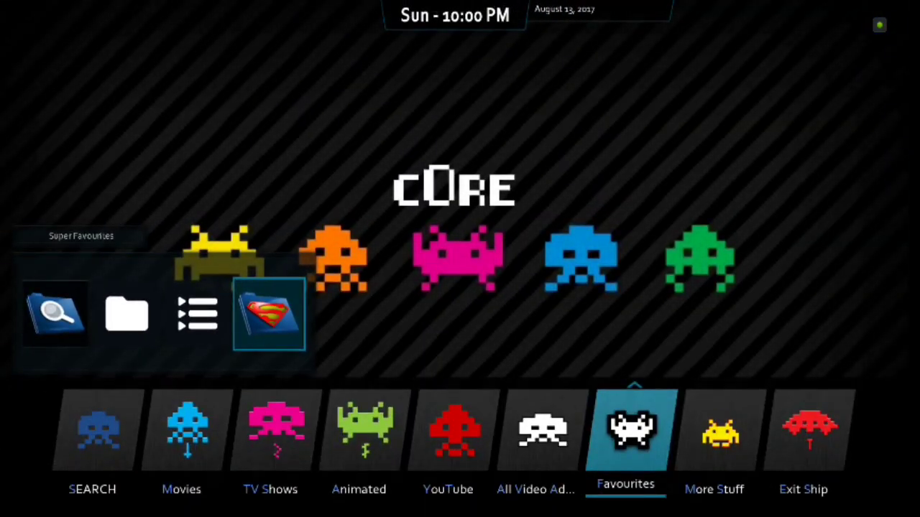
{"action": "key", "text": "Up"}
{"action": "key", "text": "Down"}
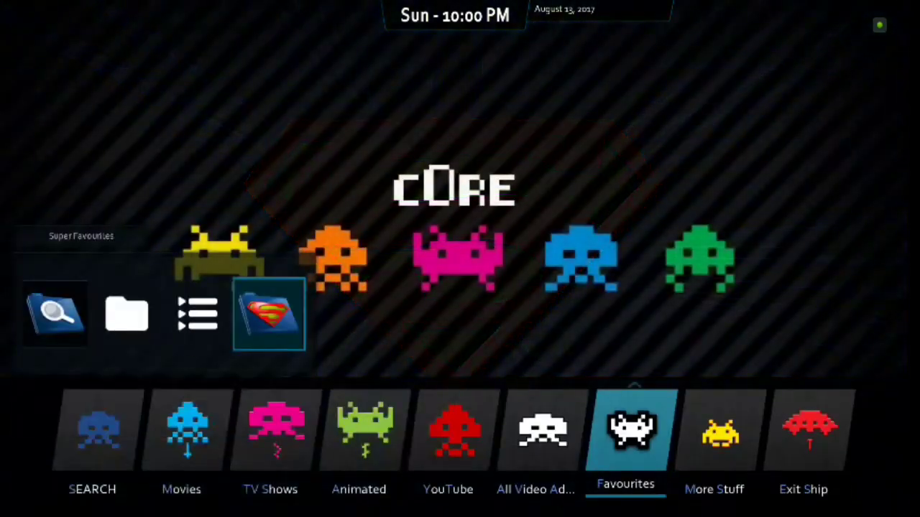
{"action": "key", "text": "Left"}
{"action": "key", "text": "Left"}
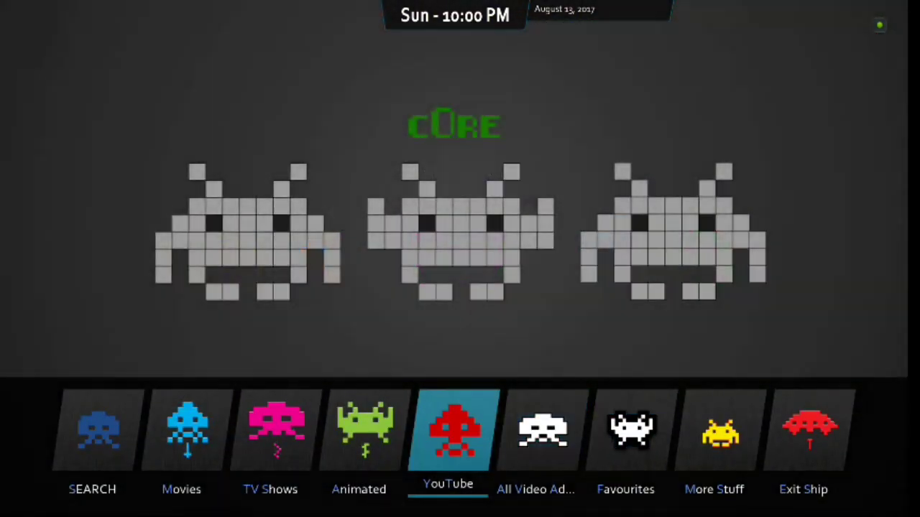
{"action": "key", "text": "Left"}
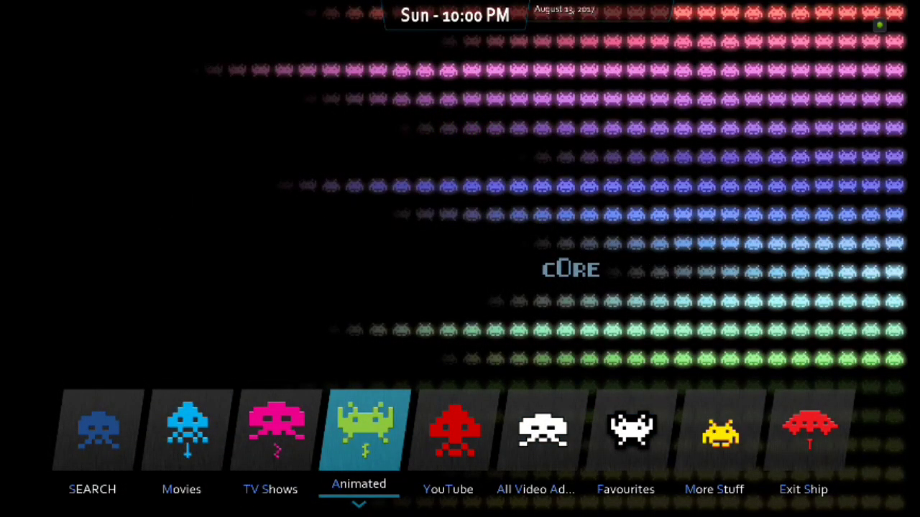
{"action": "key", "text": "Right"}
{"action": "key", "text": "Right"}
{"action": "key", "text": "Right"}
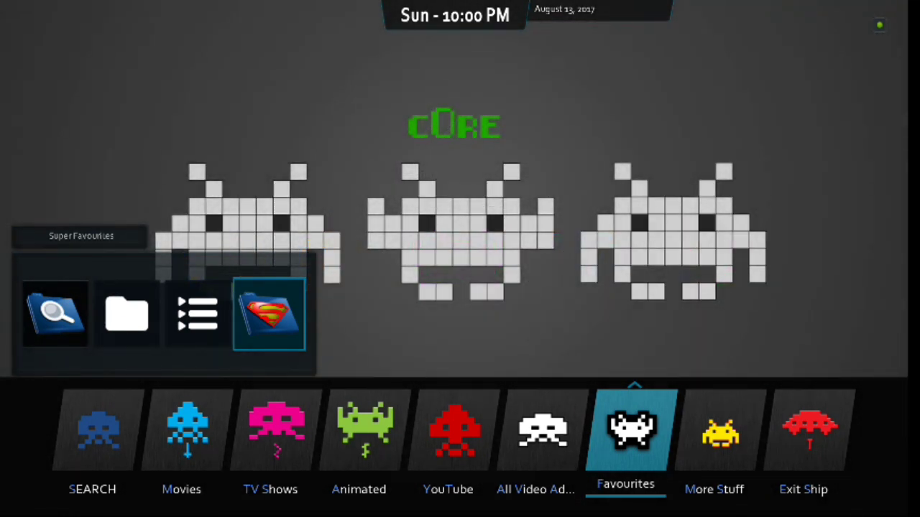
{"action": "key", "text": "Left"}
{"action": "key", "text": "Left"}
{"action": "key", "text": "Left"}
{"action": "key", "text": "Left"}
{"action": "key", "text": "Left"}
{"action": "key", "text": "Right"}
{"action": "key", "text": "Right"}
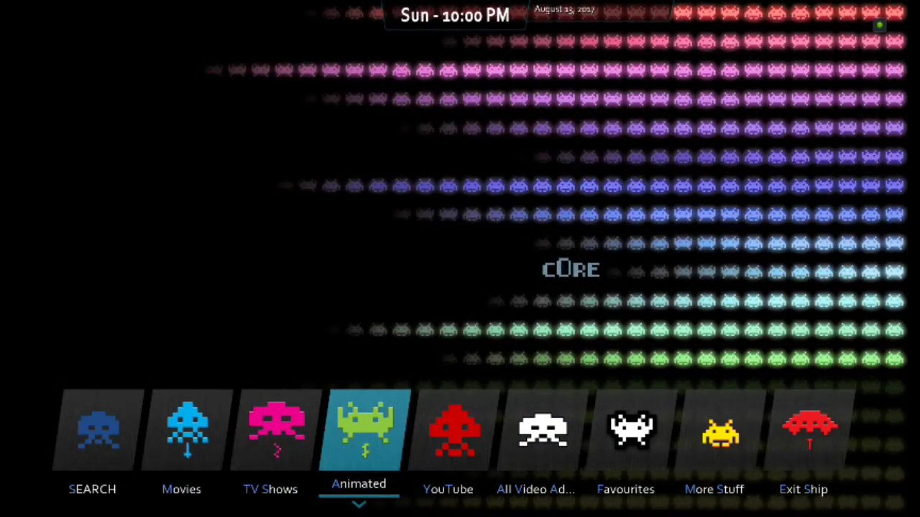
- Highlight the Exit Ship section on the home screen
{"action": "key", "text": "Right"}
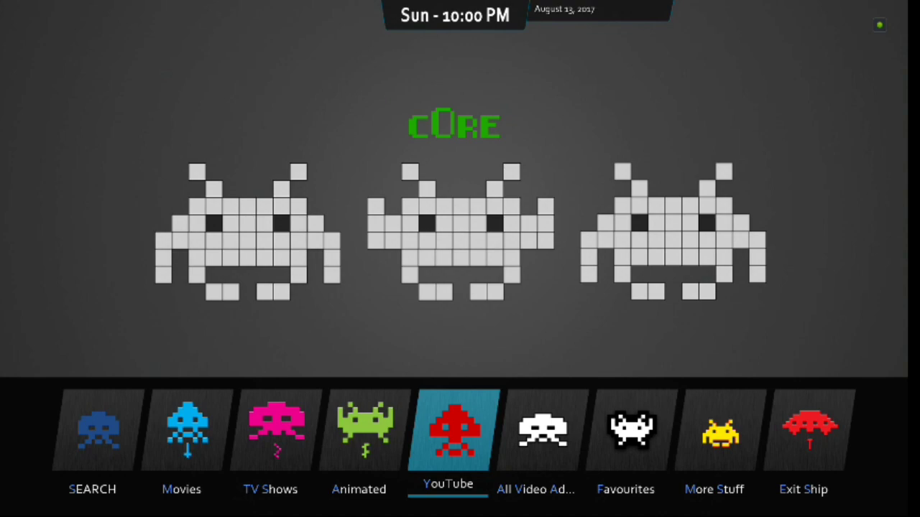
{"action": "key", "text": "Right"}
{"action": "key", "text": "Right"}
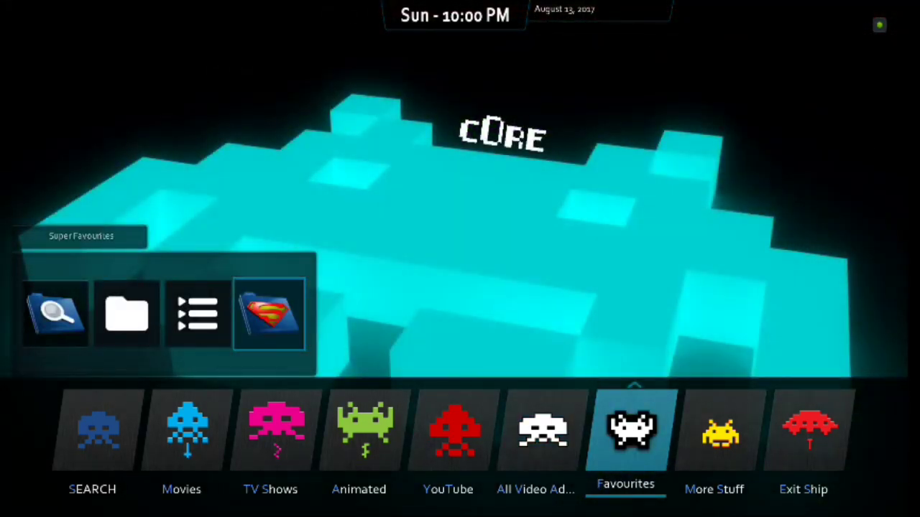
{"action": "key", "text": "Right"}
{"action": "key", "text": "Right"}
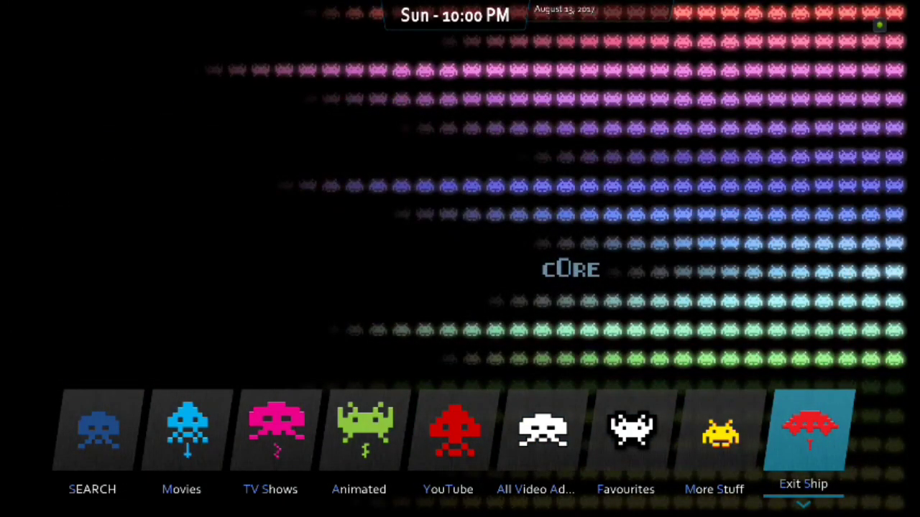